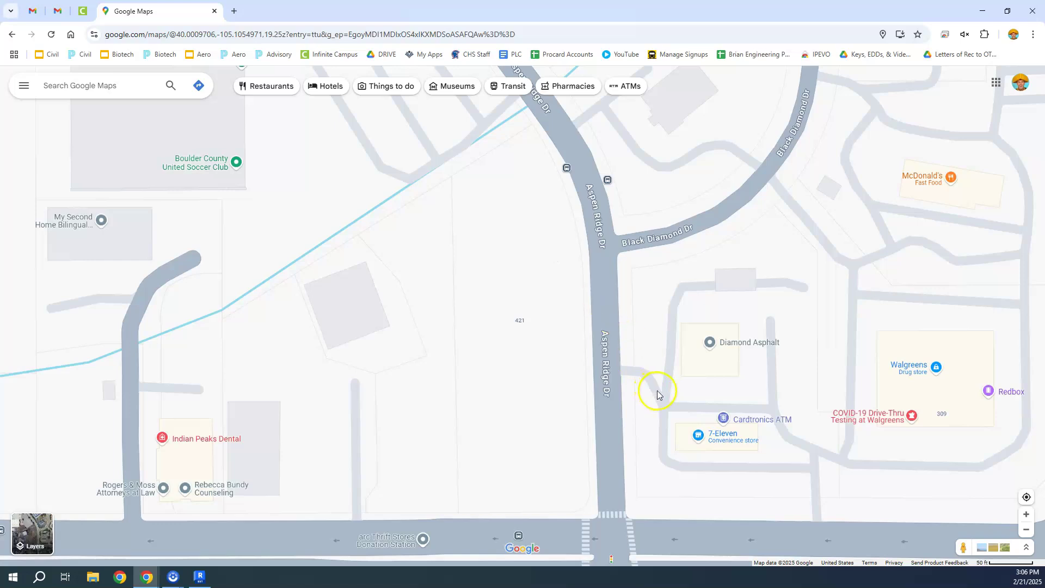
Trace a horizontal distance measurement about 100 ft long on the map, just east of Aspen Ridge Dr and south of Black Diamond Dr
{"action": "right_click", "coordinate": [644, 292]}
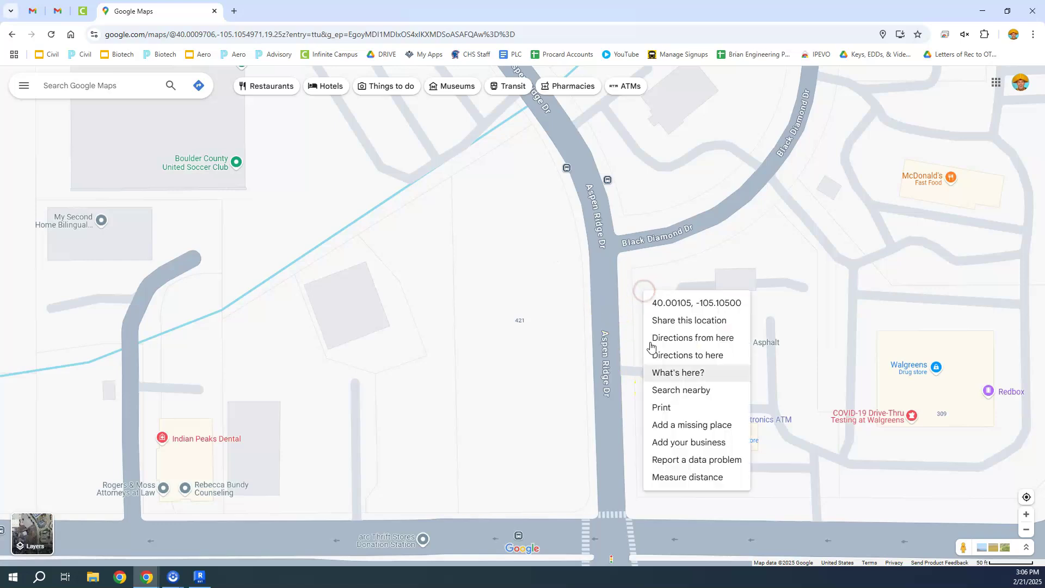
{"action": "left_click", "coordinate": [678, 472]}
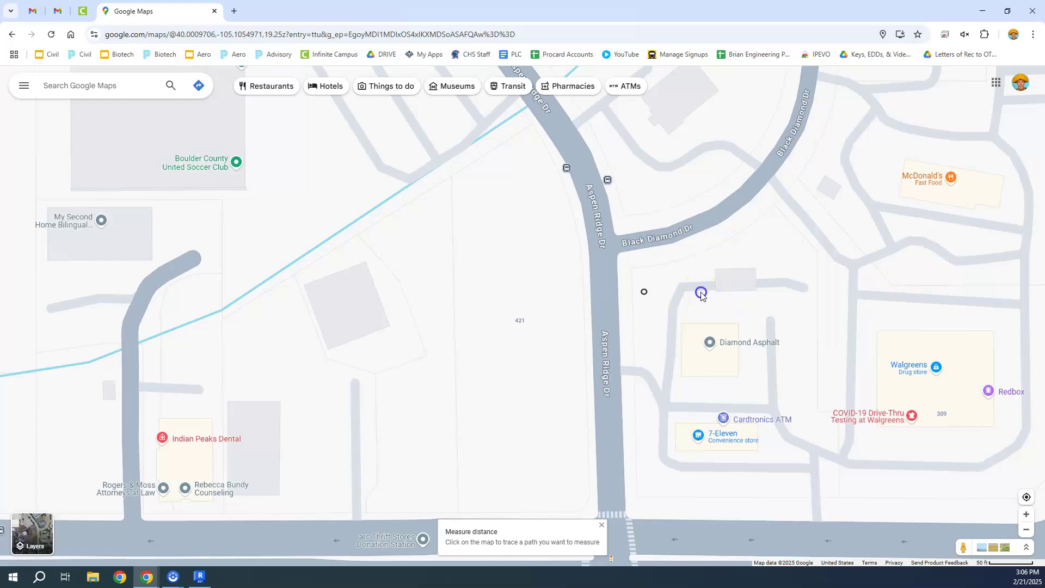
{"action": "left_click", "coordinate": [701, 295]}
{"action": "left_click_drag", "start_coordinate": [701, 294], "coordinate": [727, 292]}
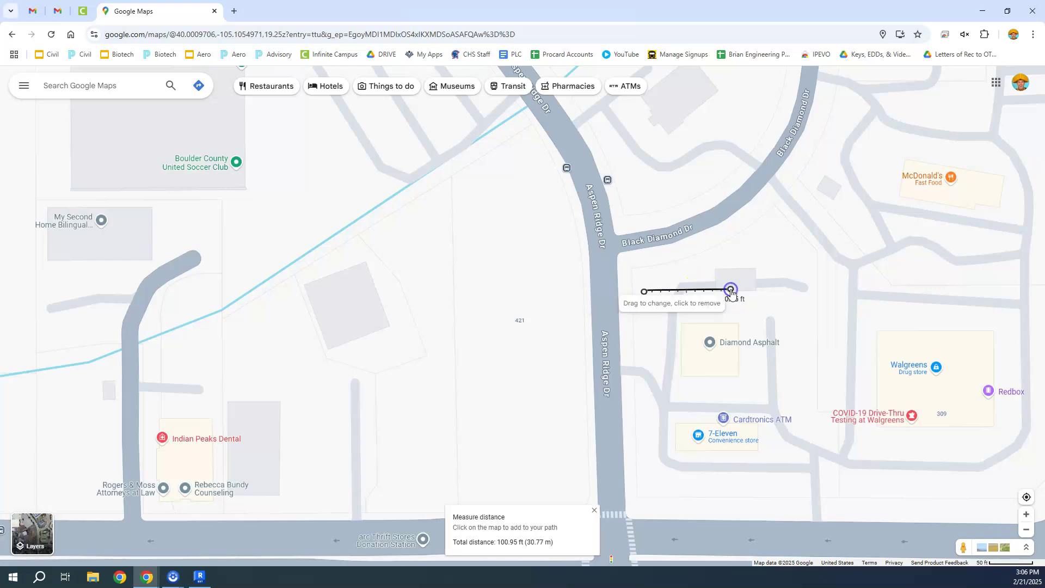
{"action": "scroll", "coordinate": [731, 292], "scroll_direction": "up", "scroll_amount": 5}
{"action": "left_click_drag", "start_coordinate": [734, 294], "coordinate": [730, 294]}
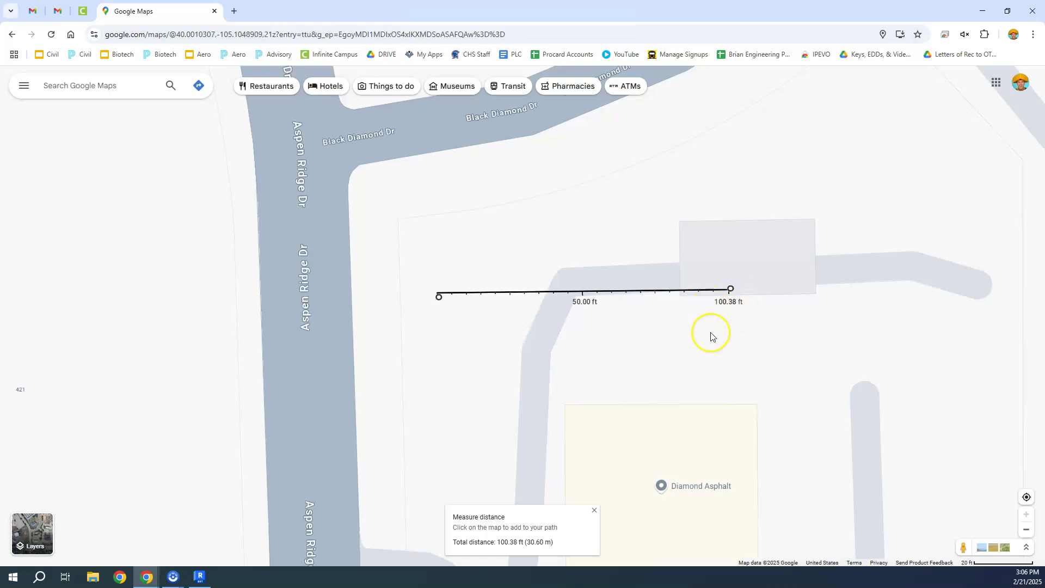
Create a printable view of the map area around Aspen Ridge Dr, including the measured line, and bring up its print settings
{"action": "scroll", "coordinate": [711, 336], "scroll_direction": "down", "scroll_amount": 2}
{"action": "scroll", "coordinate": [711, 336], "scroll_direction": "down", "scroll_amount": 3}
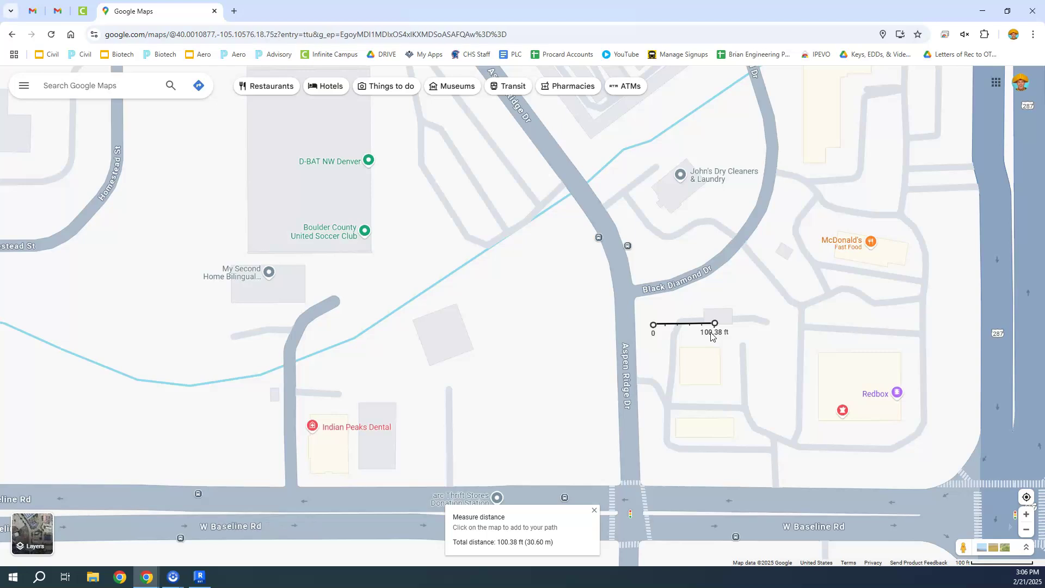
{"action": "scroll", "coordinate": [650, 362], "scroll_direction": "up", "scroll_amount": 2}
{"action": "left_click_drag", "start_coordinate": [601, 348], "coordinate": [618, 307]}
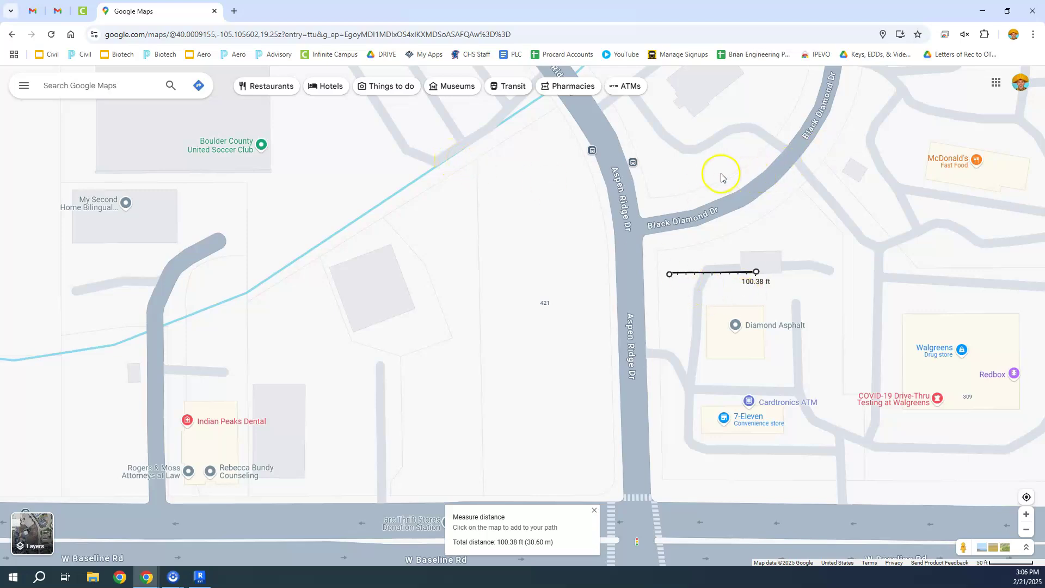
{"action": "right_click", "coordinate": [663, 210]}
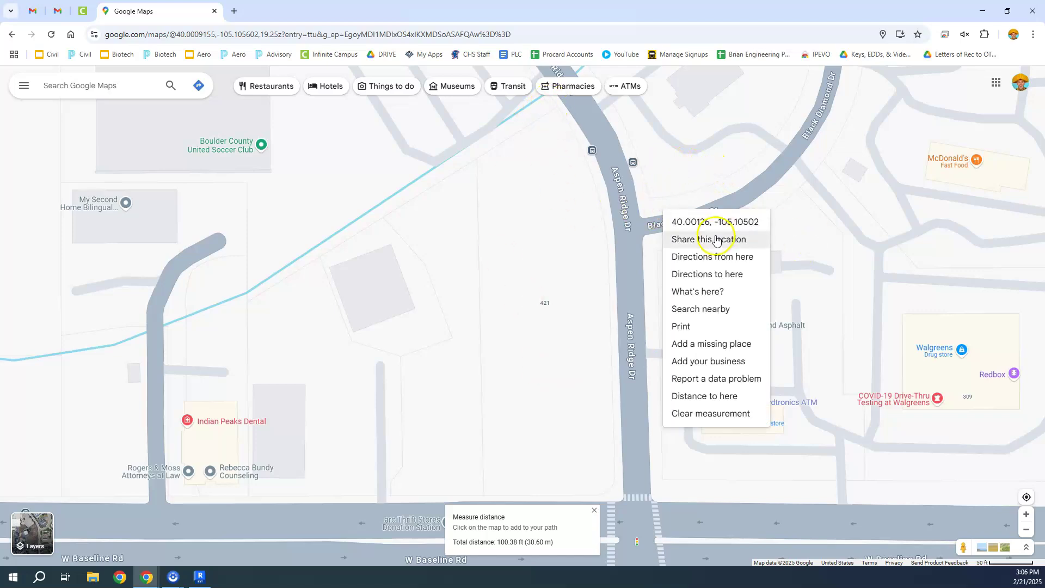
{"action": "left_click", "coordinate": [716, 326]}
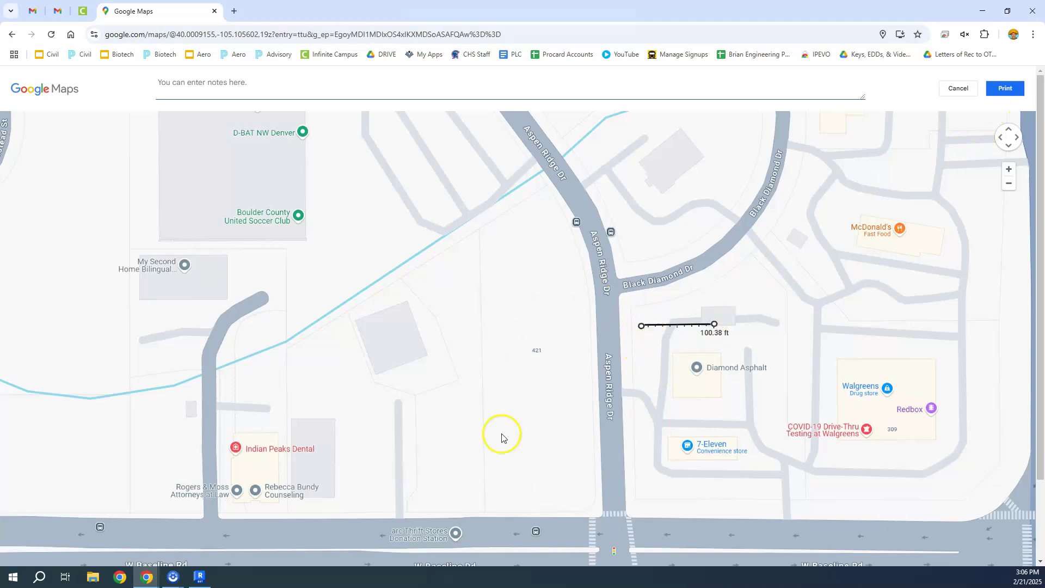
{"action": "left_click", "coordinate": [1005, 88]}
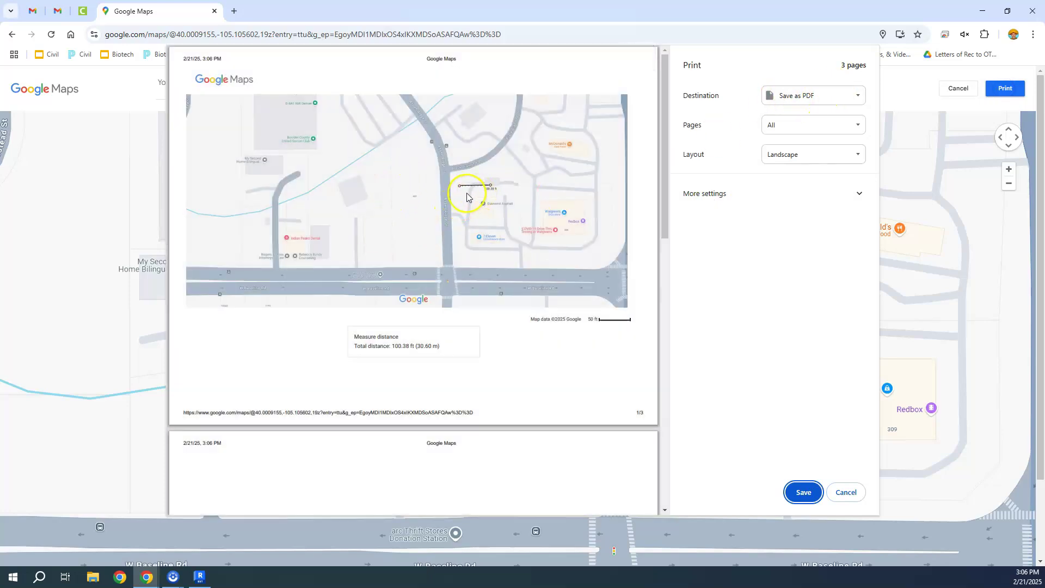
Save the map printout as a PDF named "B-tizzle's super cool site" in the Commercial Project folder on the Desktop
{"action": "left_click", "coordinate": [595, 321]}
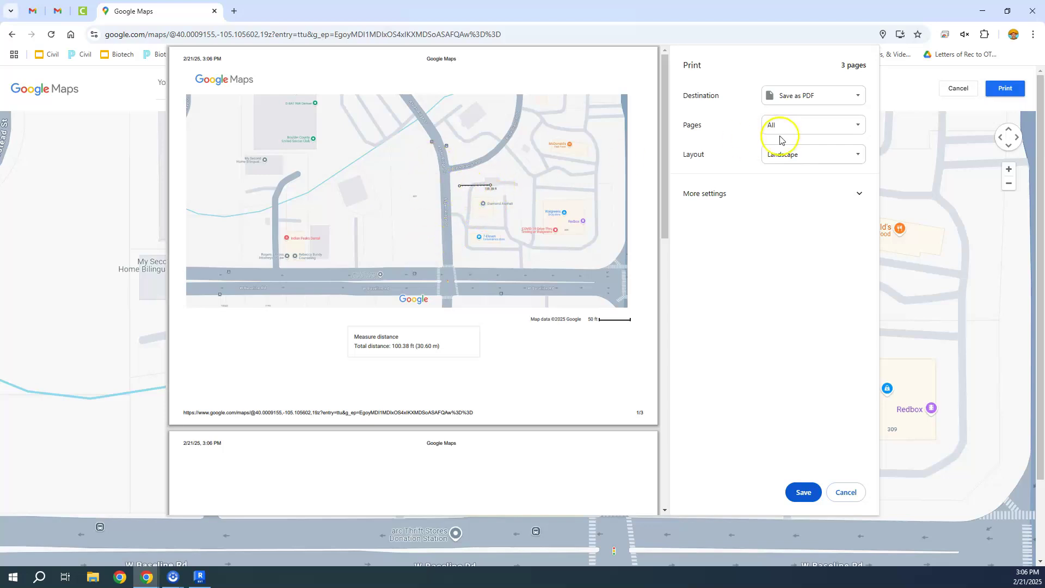
{"action": "left_click", "coordinate": [803, 491]}
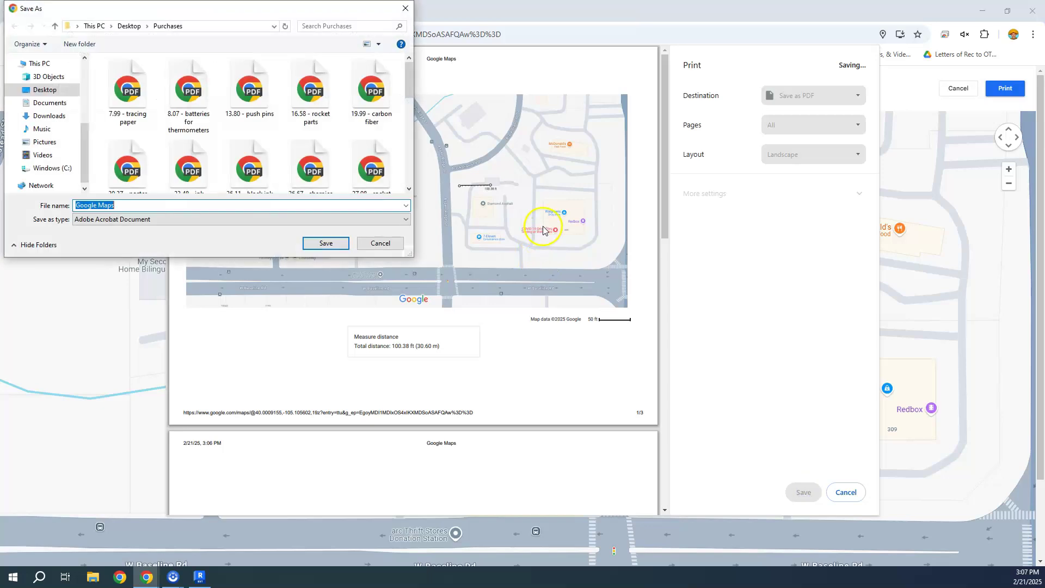
{"action": "scroll", "coordinate": [52, 148], "scroll_direction": "down", "scroll_amount": 1}
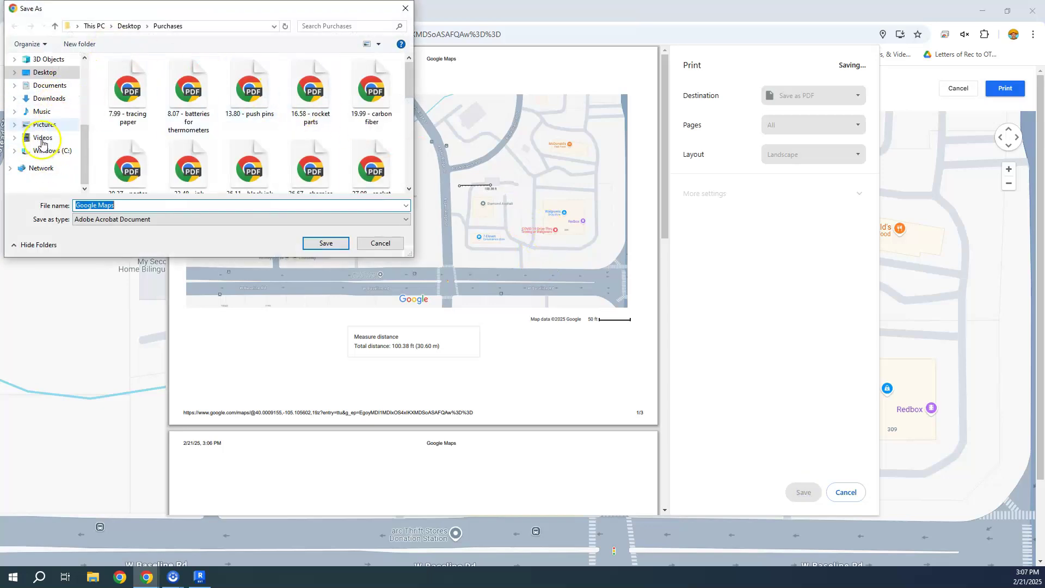
{"action": "scroll", "coordinate": [49, 148], "scroll_direction": "up", "scroll_amount": 4}
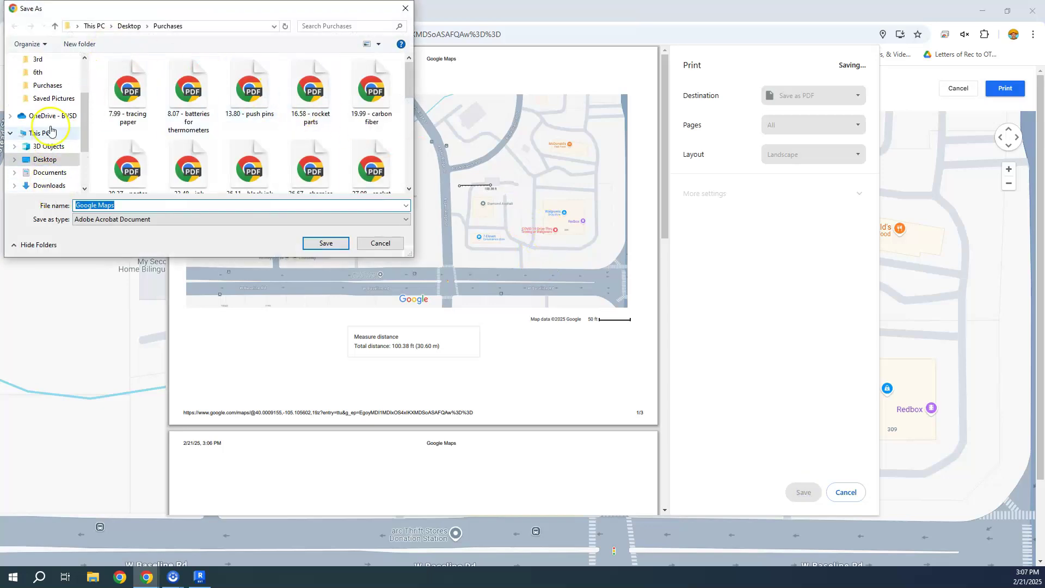
{"action": "left_click", "coordinate": [129, 26]}
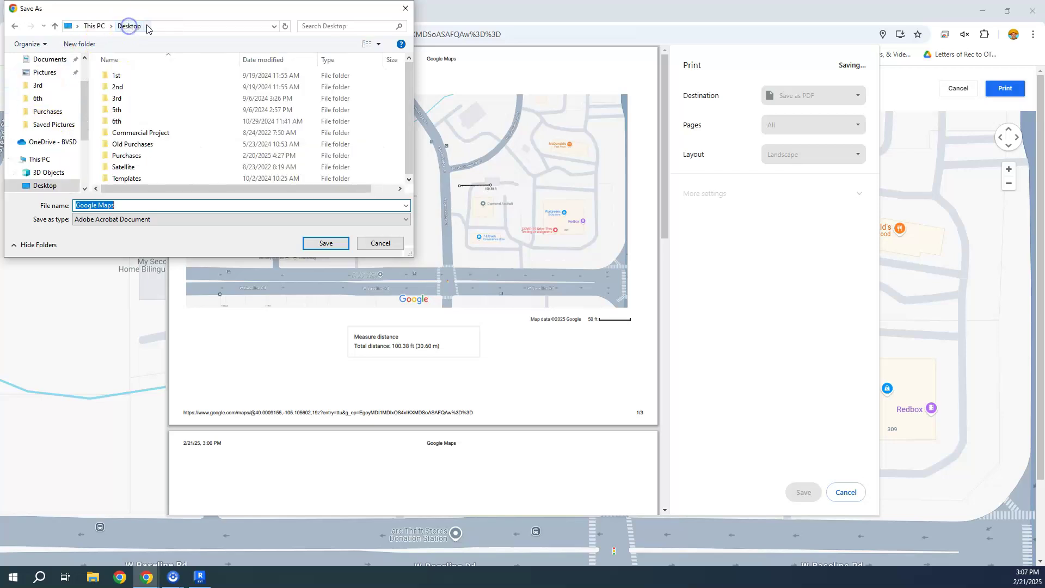
{"action": "left_click", "coordinate": [189, 26]}
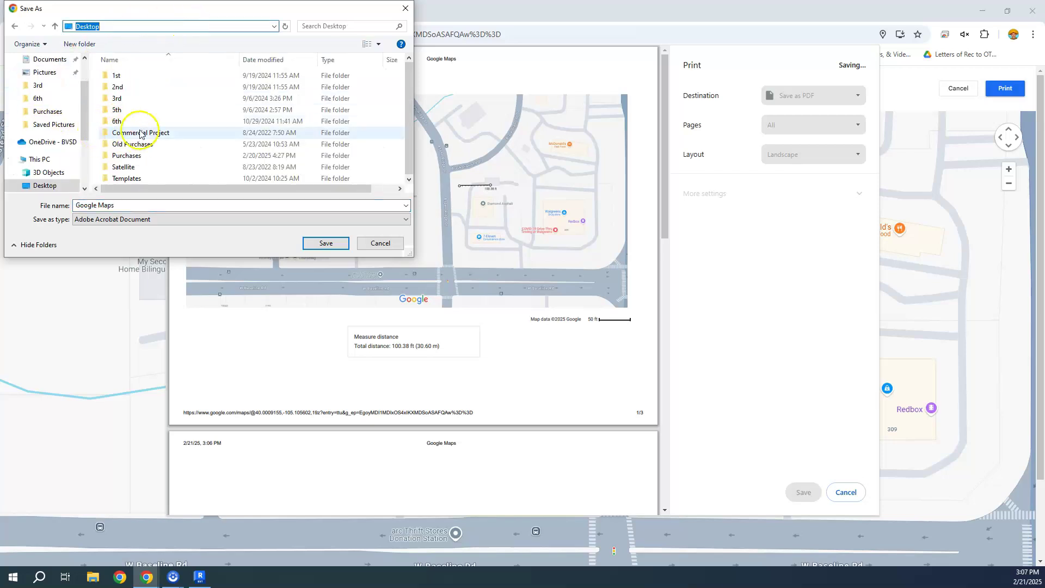
{"action": "left_click", "coordinate": [326, 243]}
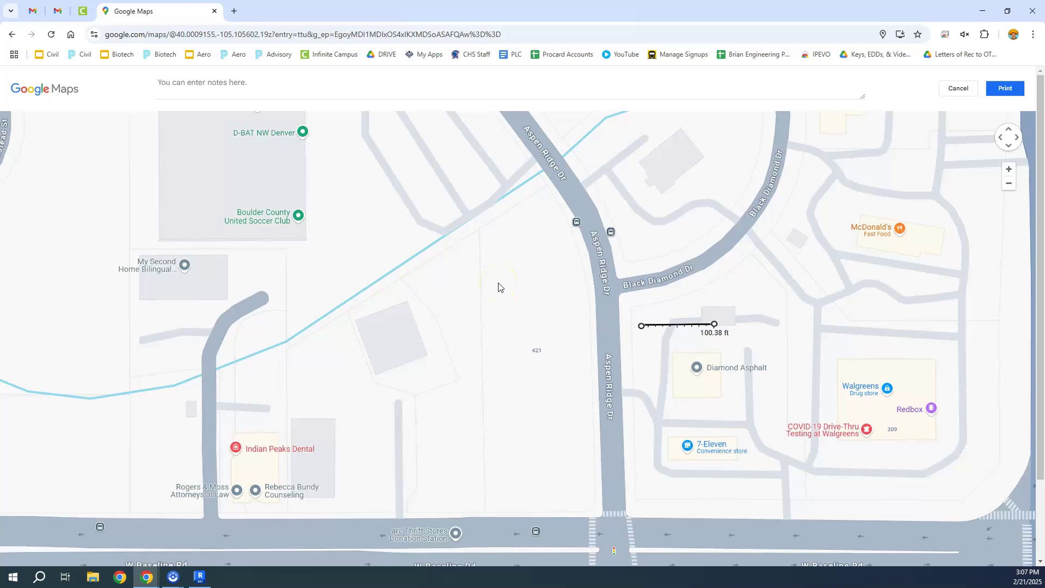
Switch to Revit and create a new project from the Construction-Default template in the English-Imperial folder
{"action": "left_click", "coordinate": [201, 577]}
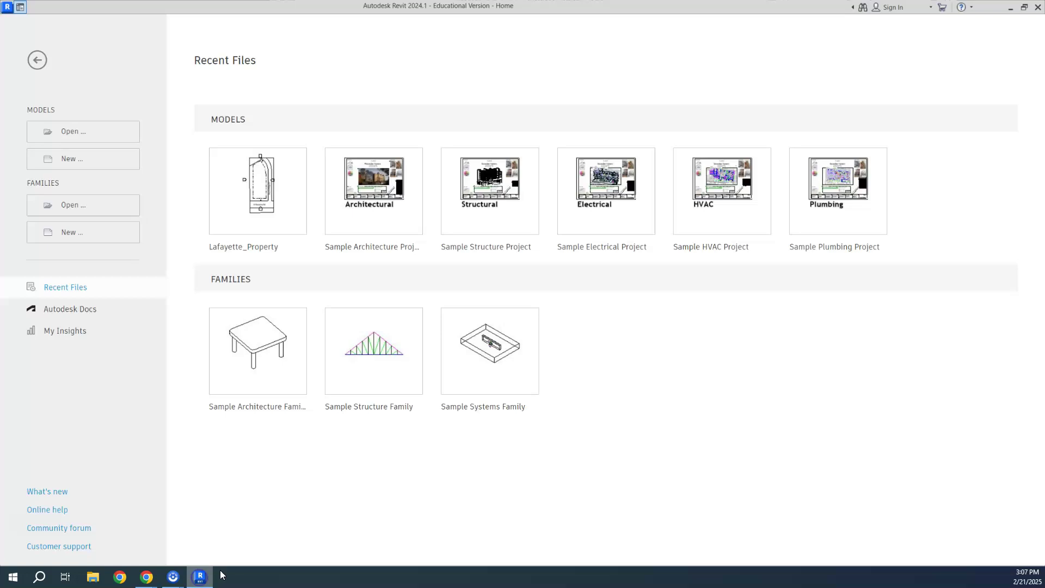
{"action": "left_click", "coordinate": [96, 161]}
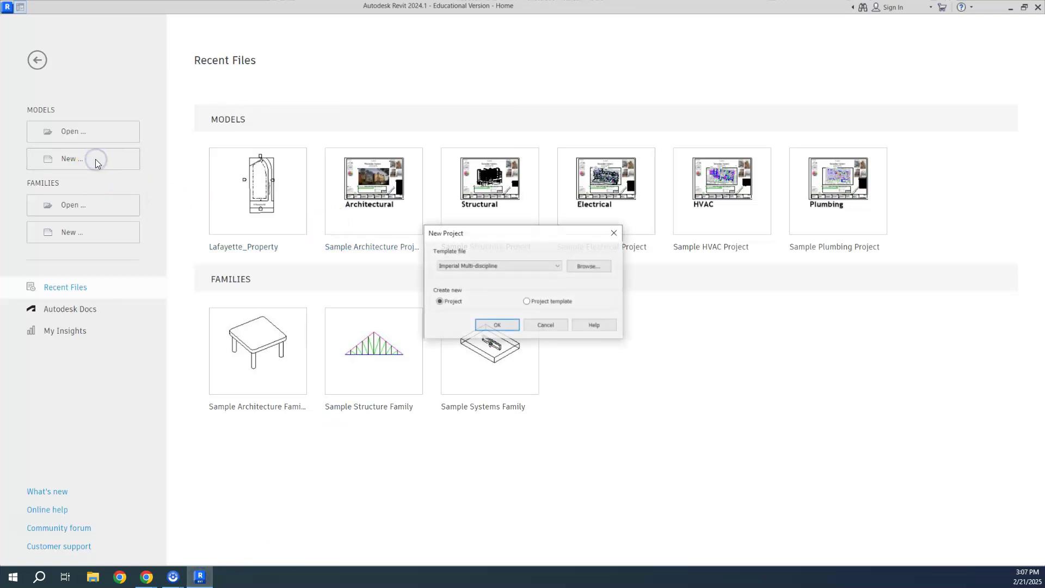
{"action": "left_click", "coordinate": [591, 268]}
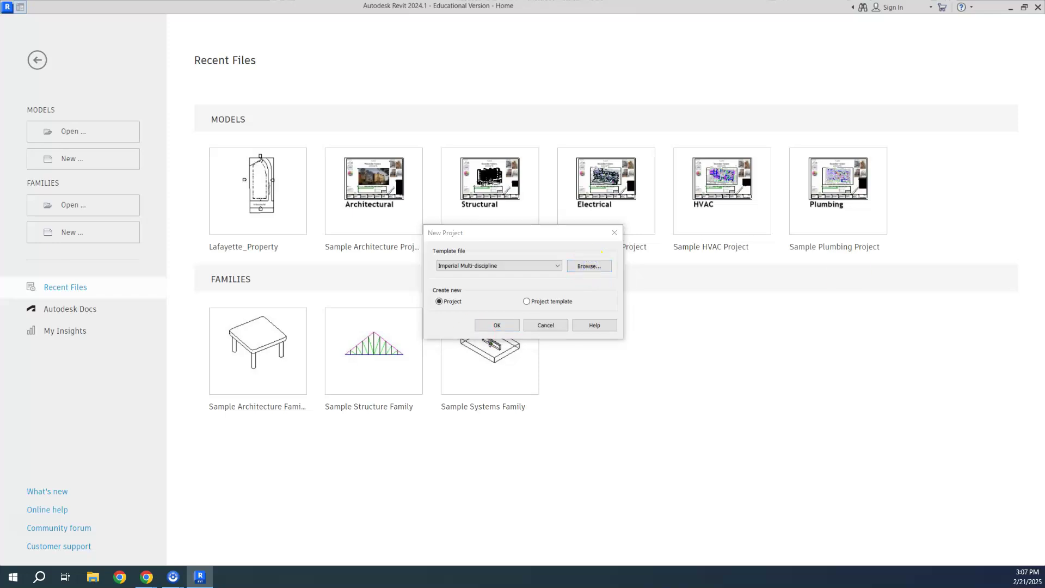
{"action": "left_click_drag", "start_coordinate": [435, 9], "coordinate": [415, 132]}
{"action": "left_click", "coordinate": [385, 152]}
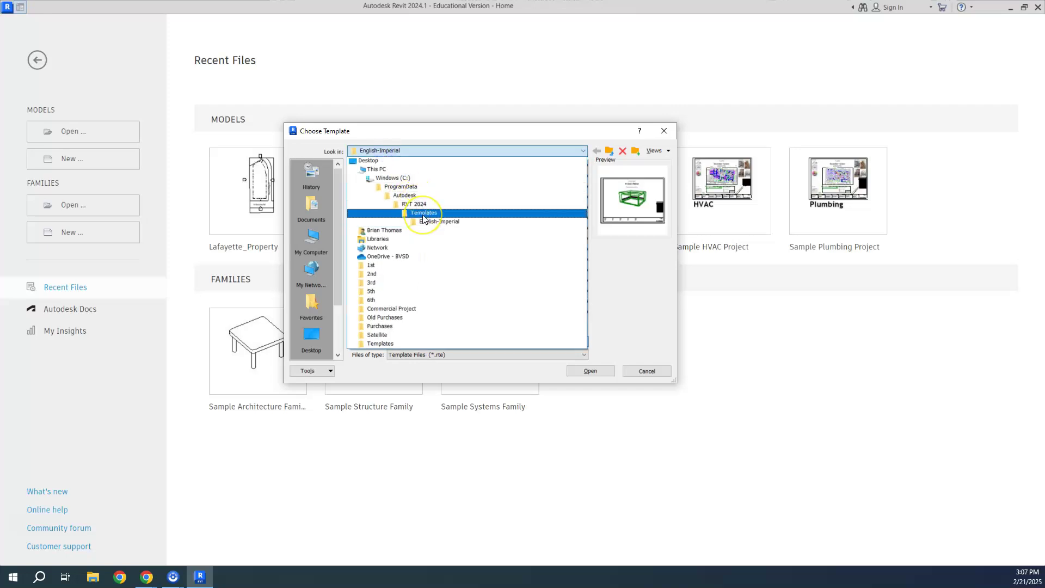
{"action": "left_click", "coordinate": [423, 222]}
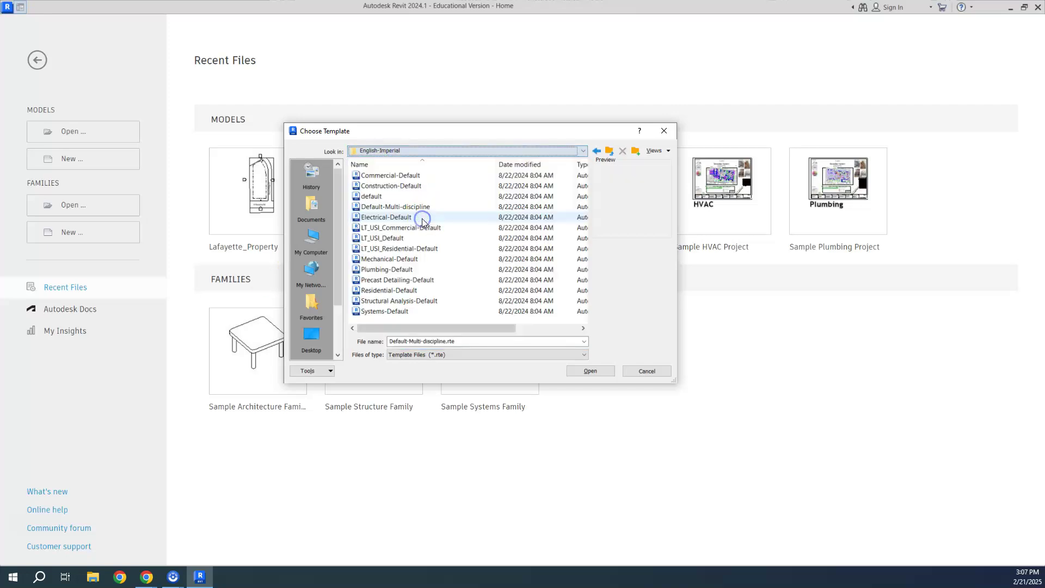
{"action": "left_click", "coordinate": [430, 188]}
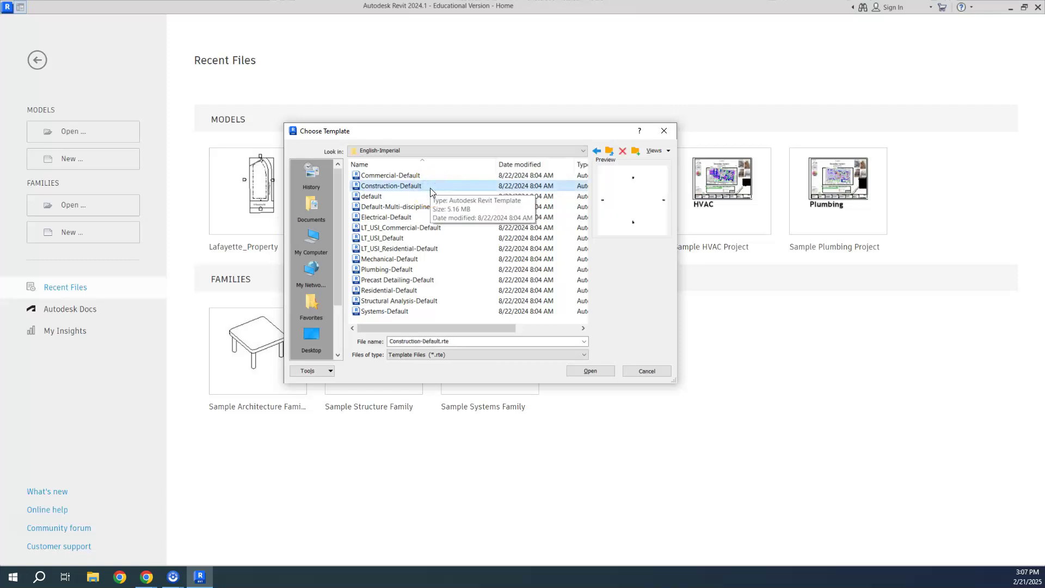
{"action": "left_click", "coordinate": [447, 150]}
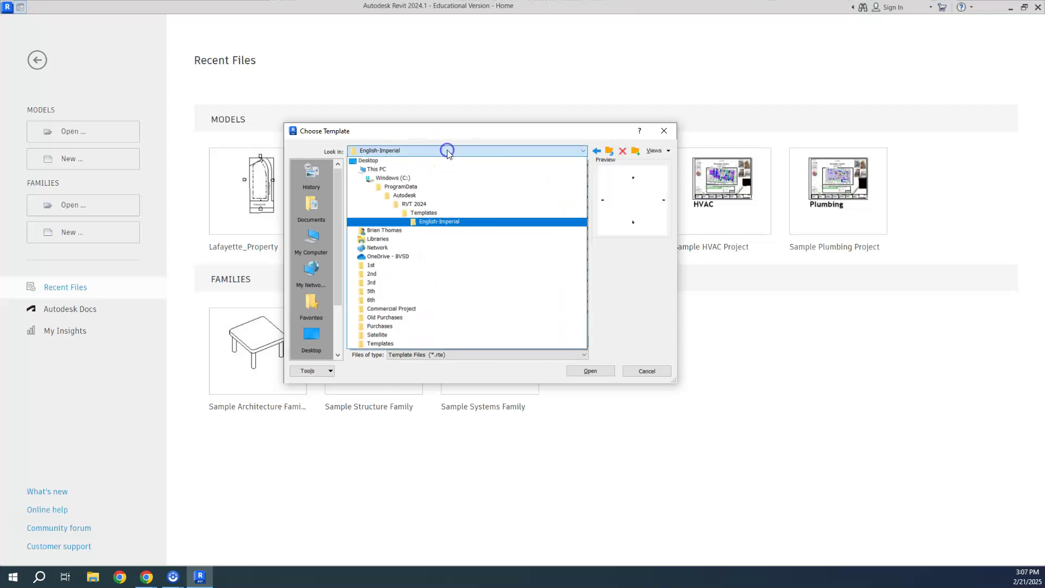
{"action": "left_click", "coordinate": [429, 221]}
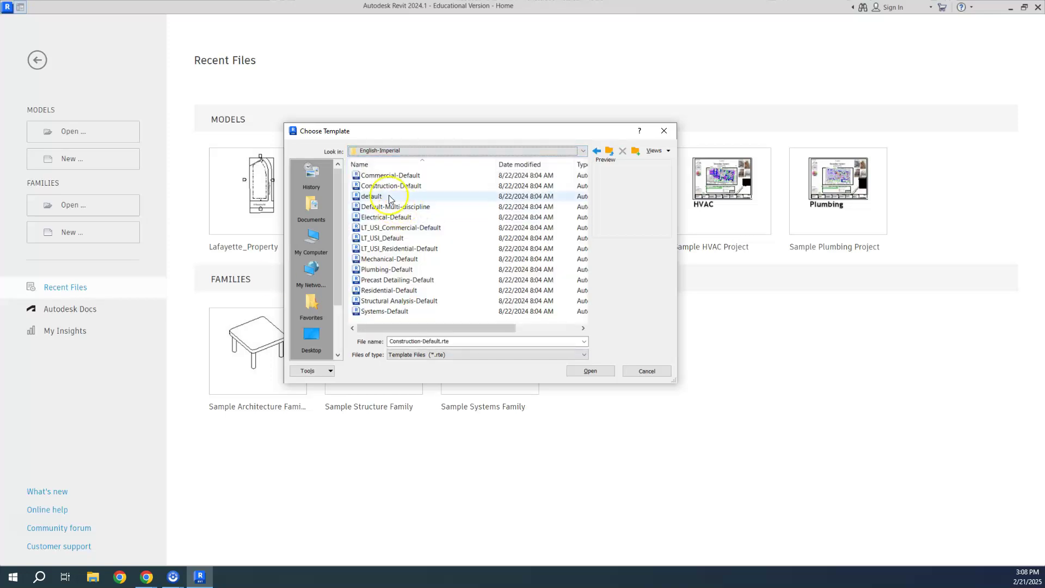
{"action": "left_click", "coordinate": [376, 184]}
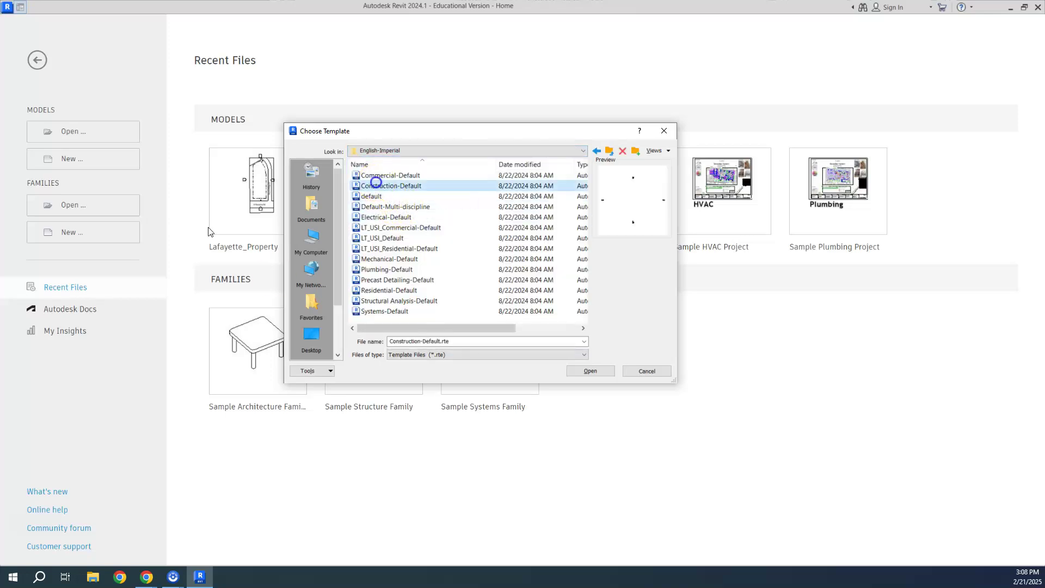
{"action": "left_click", "coordinate": [592, 371]}
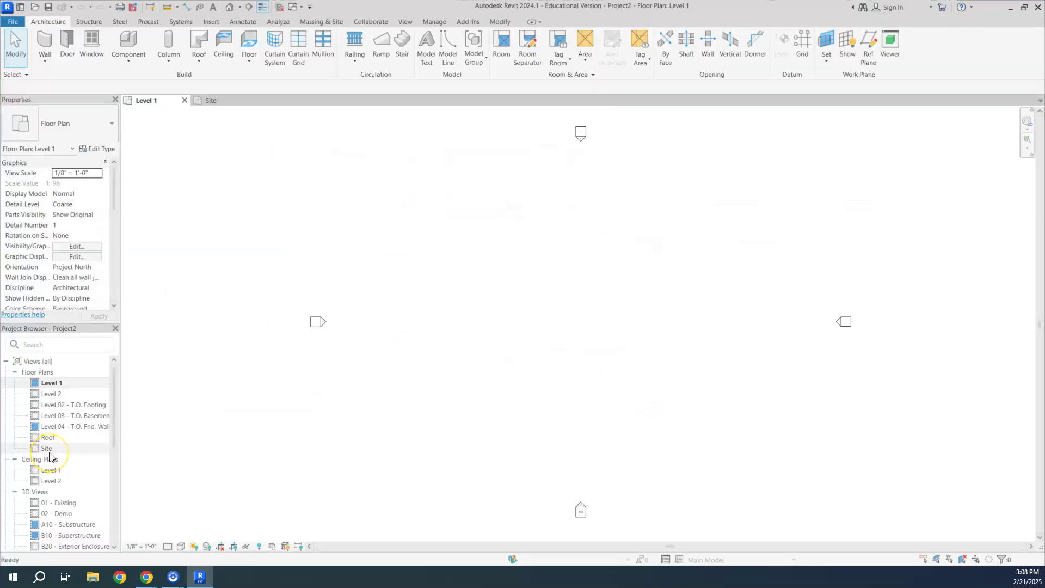
Open the Site floor plan and start importing the PDF "B-tizzle's super cool site" from the Commercial Project folder
{"action": "double_click", "coordinate": [47, 449]}
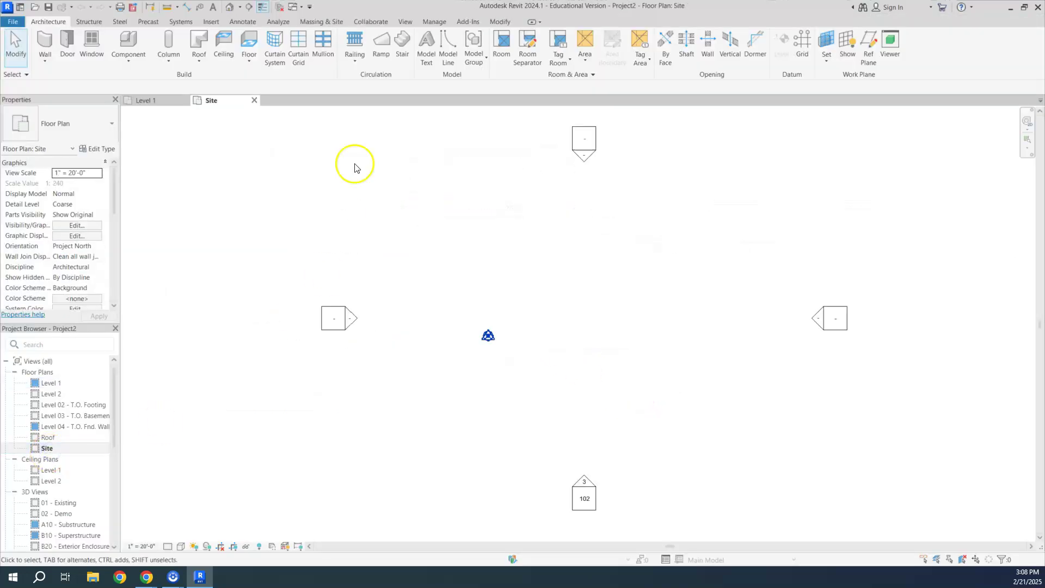
{"action": "left_click", "coordinate": [218, 22]}
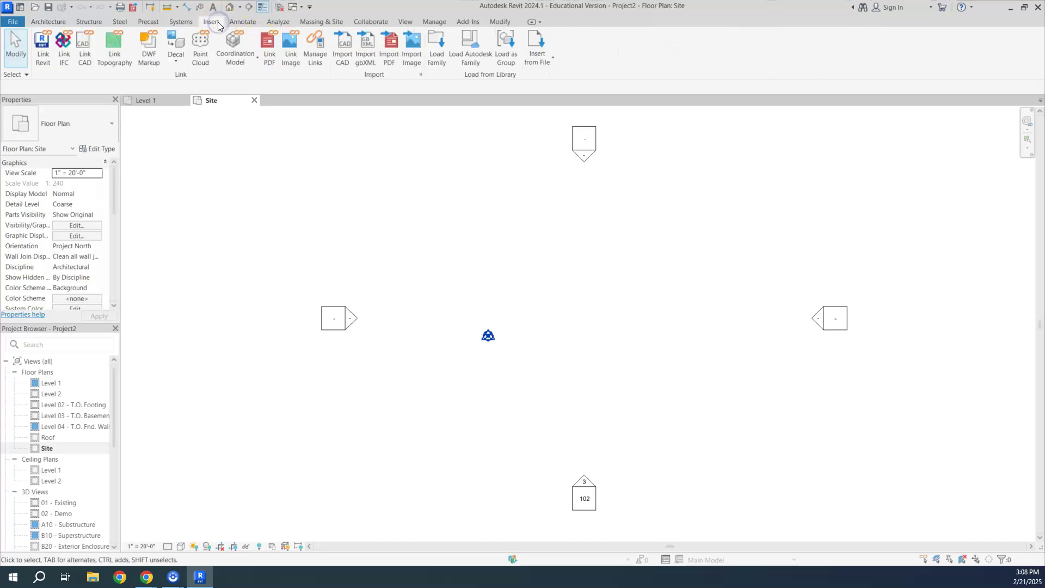
{"action": "left_click", "coordinate": [397, 42]}
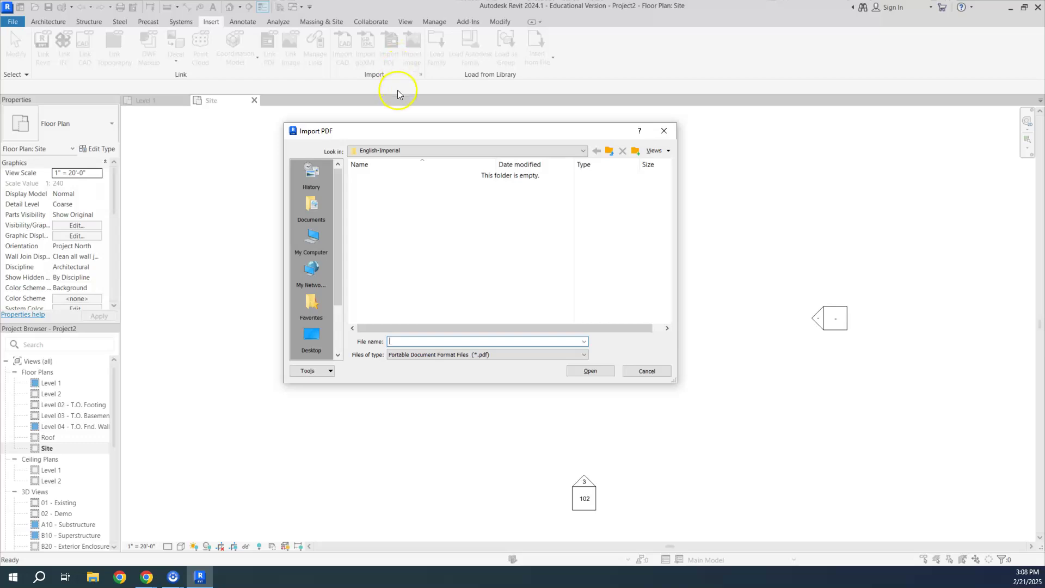
{"action": "left_click", "coordinate": [412, 152]}
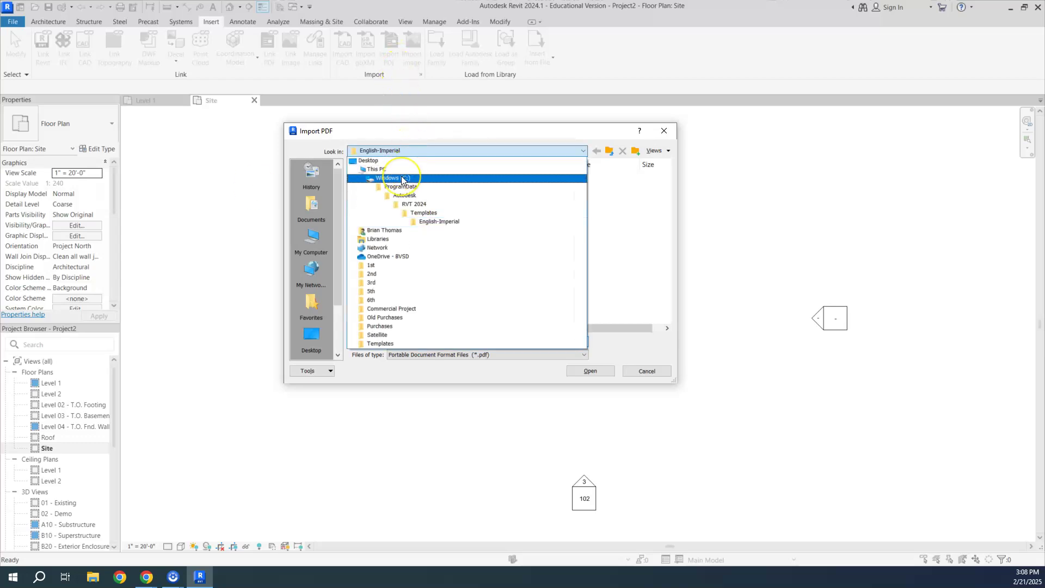
{"action": "left_click", "coordinate": [386, 309]}
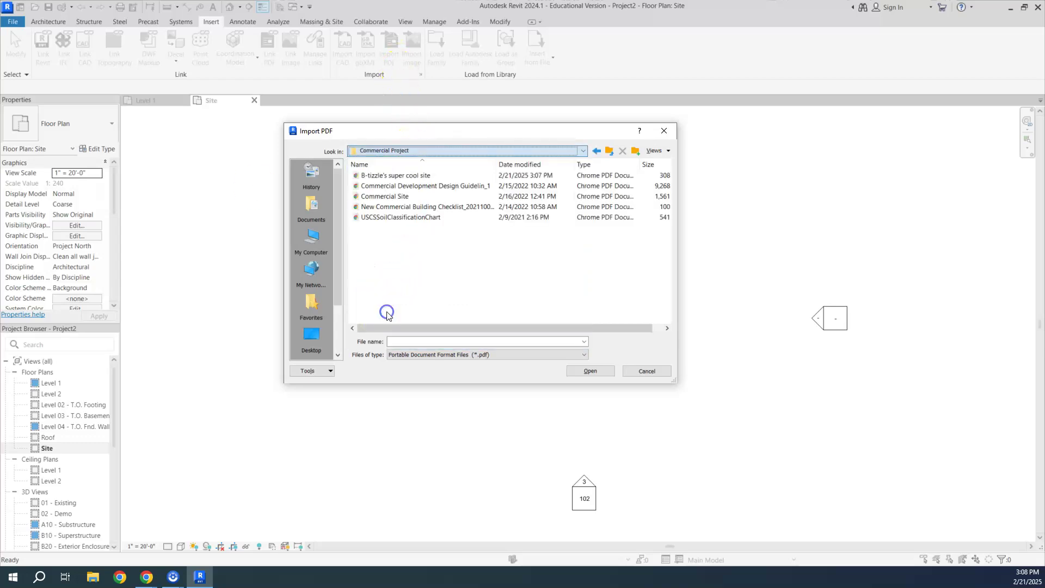
{"action": "left_click", "coordinate": [390, 175]}
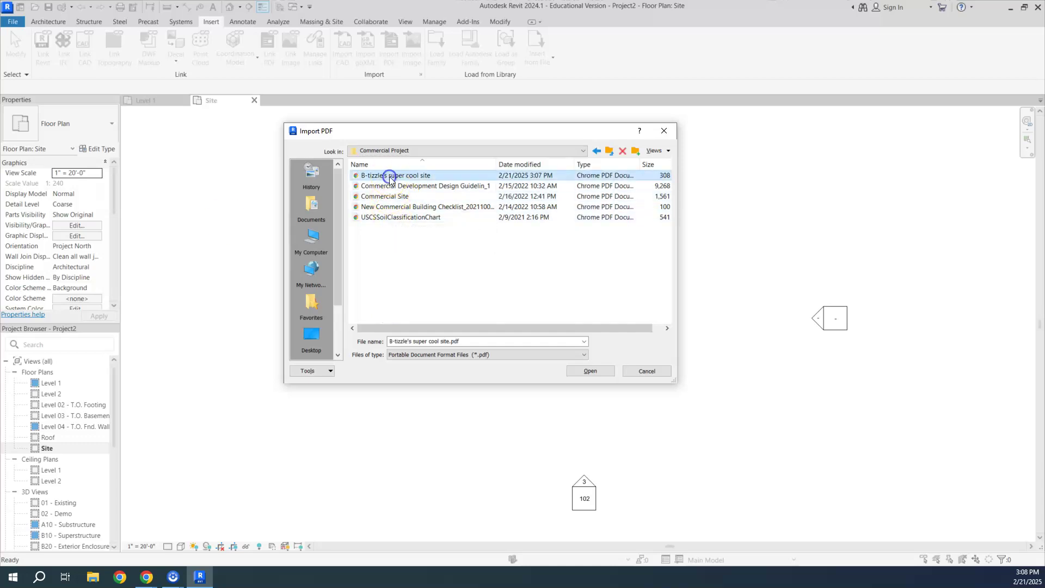
{"action": "left_click", "coordinate": [590, 372]}
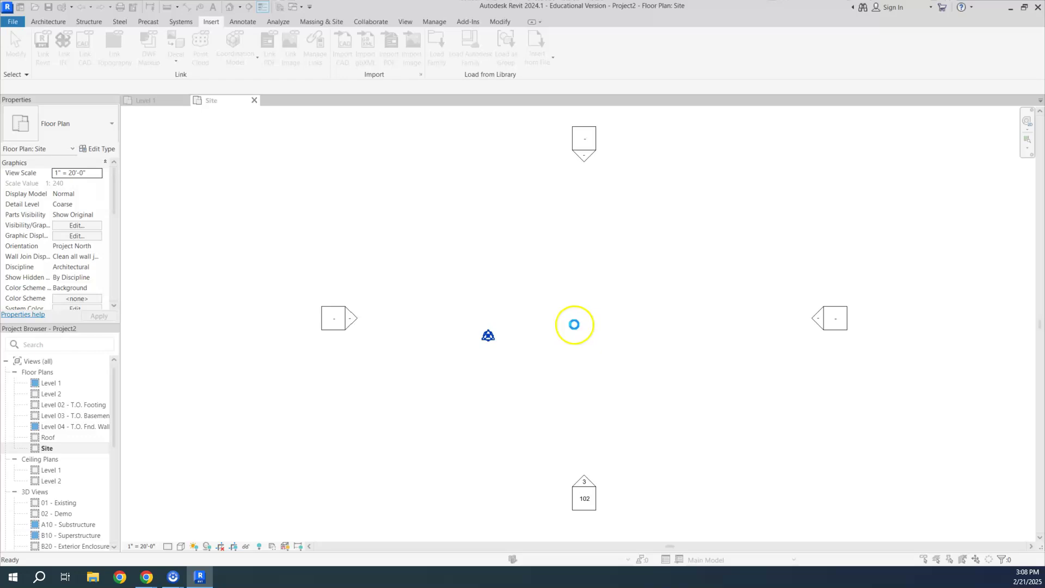
Import page 1 of the PDF at 72 DPI and place it centred between the four elevation markers
{"action": "left_click", "coordinate": [426, 267]}
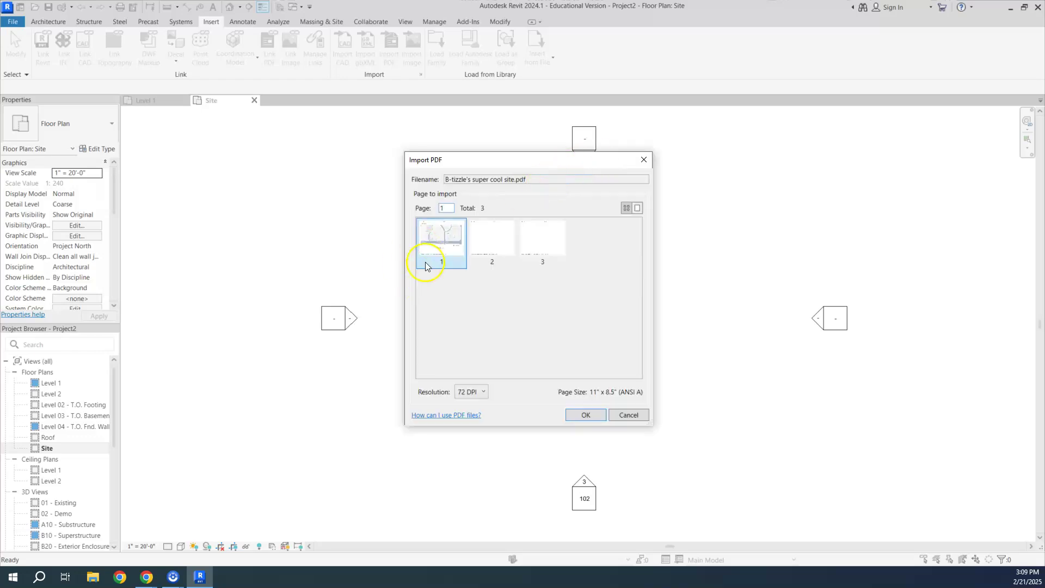
{"action": "left_click", "coordinate": [544, 240]}
{"action": "left_click", "coordinate": [452, 255]}
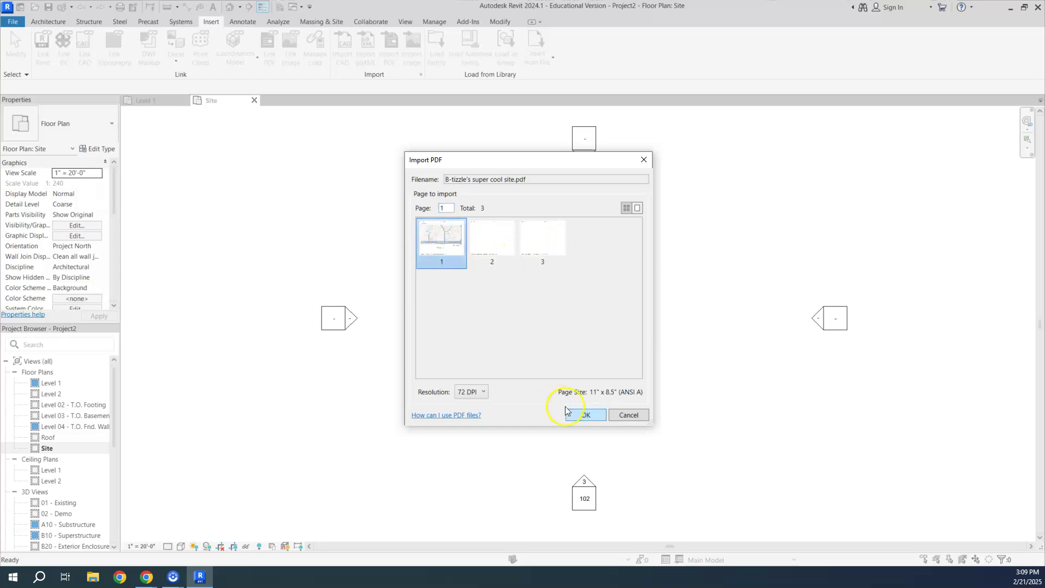
{"action": "left_click", "coordinate": [587, 415]}
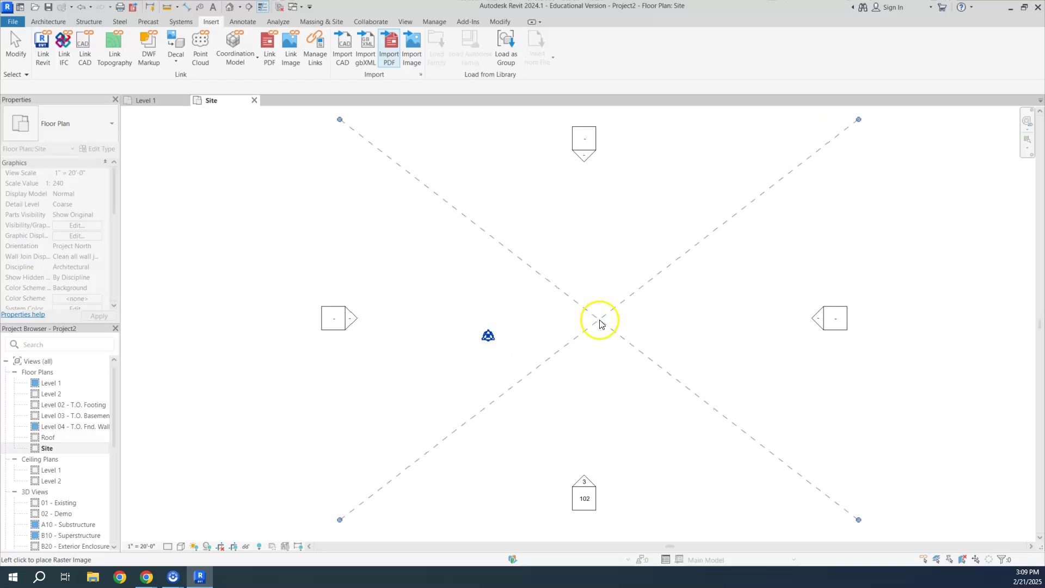
{"action": "left_click", "coordinate": [584, 315]}
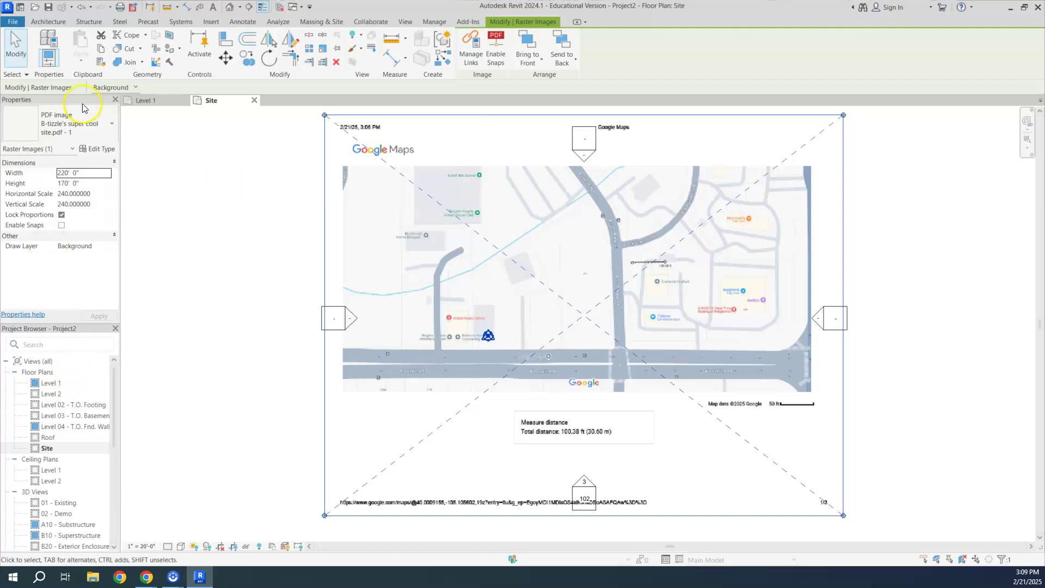
Draw a horizontal model line 100' long beside the Measure distance note below the map
{"action": "left_click", "coordinate": [49, 22]}
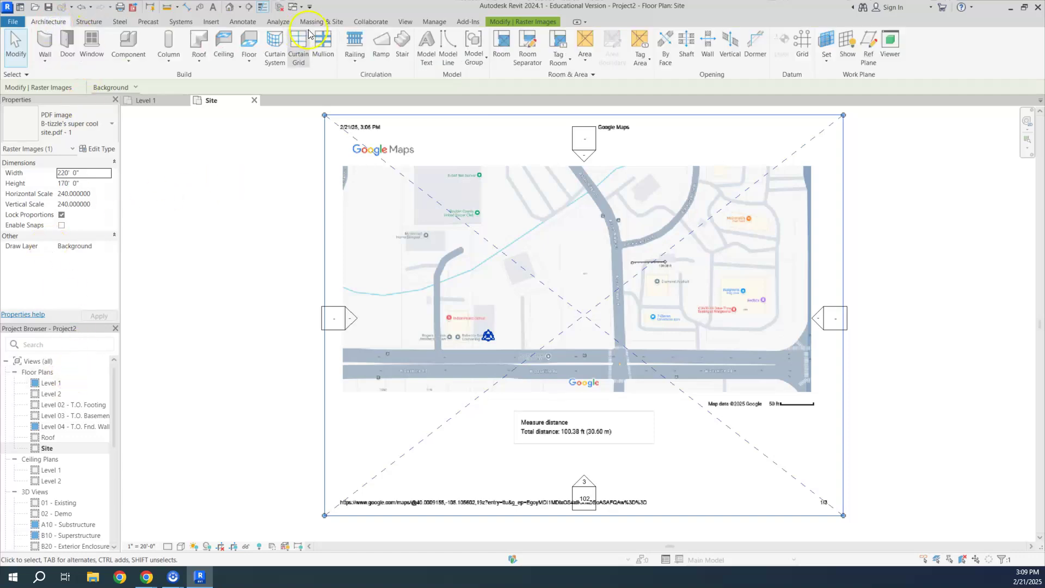
{"action": "left_click", "coordinate": [457, 37]}
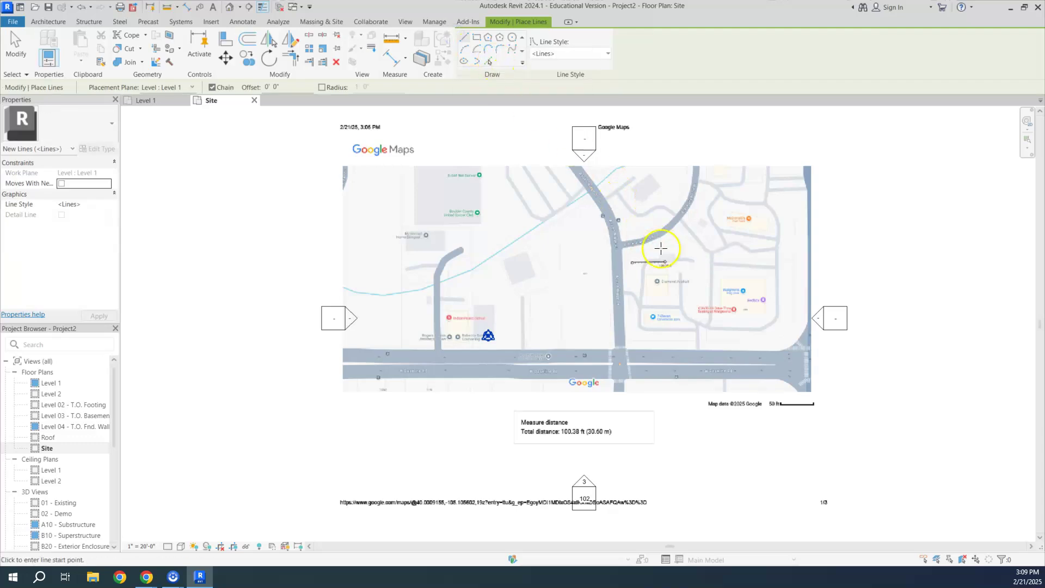
{"action": "left_click", "coordinate": [676, 439]}
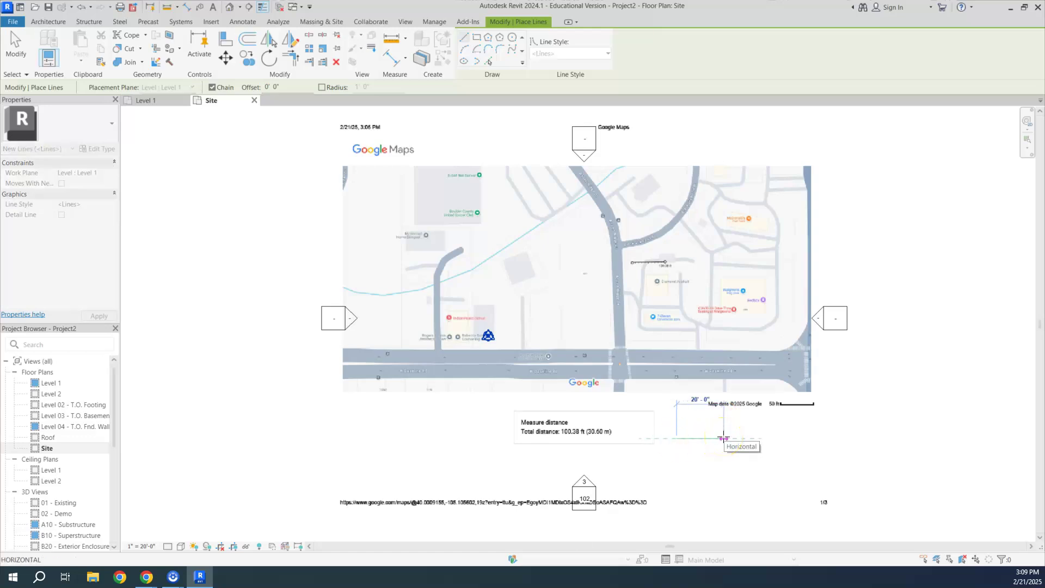
{"action": "type", "text": "100"}
{"action": "key", "text": "Return"}
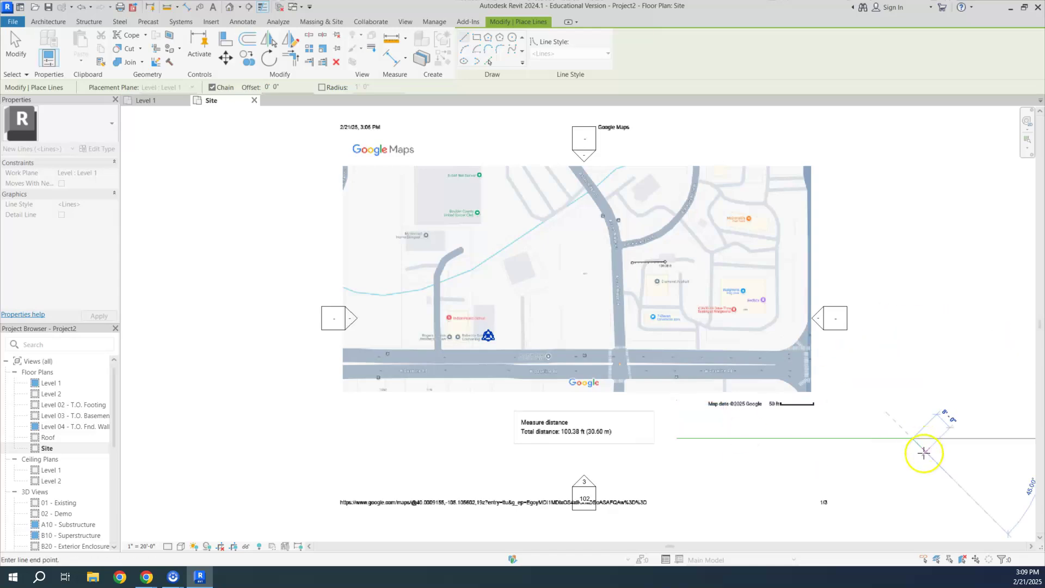
{"action": "key", "text": "Escape"}
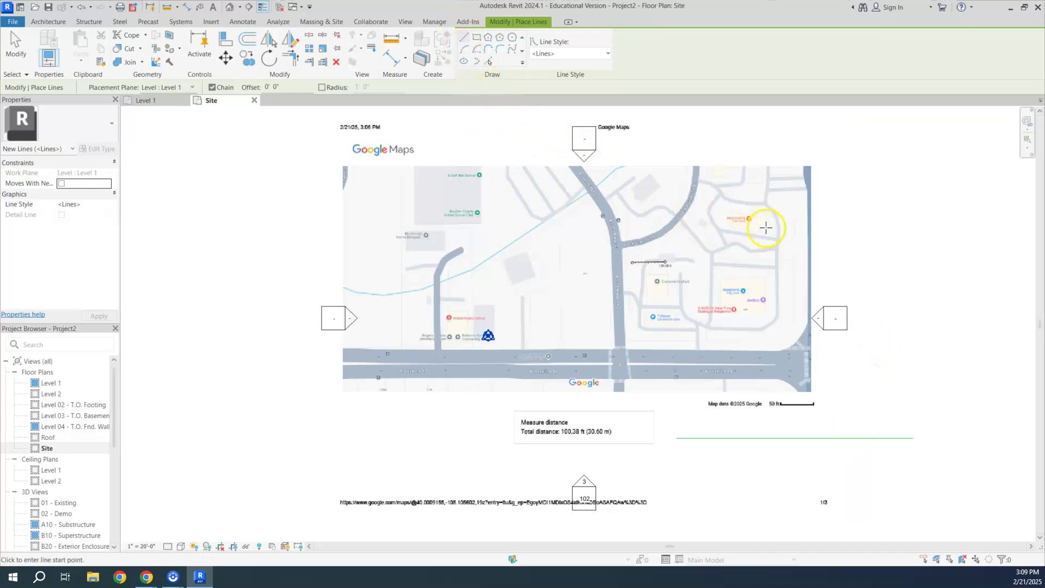
{"action": "left_click", "coordinate": [16, 48]}
Enlarge the PDF image to about 443' wide and move its measured line onto the start of the 100' model line
{"action": "left_click", "coordinate": [703, 286]}
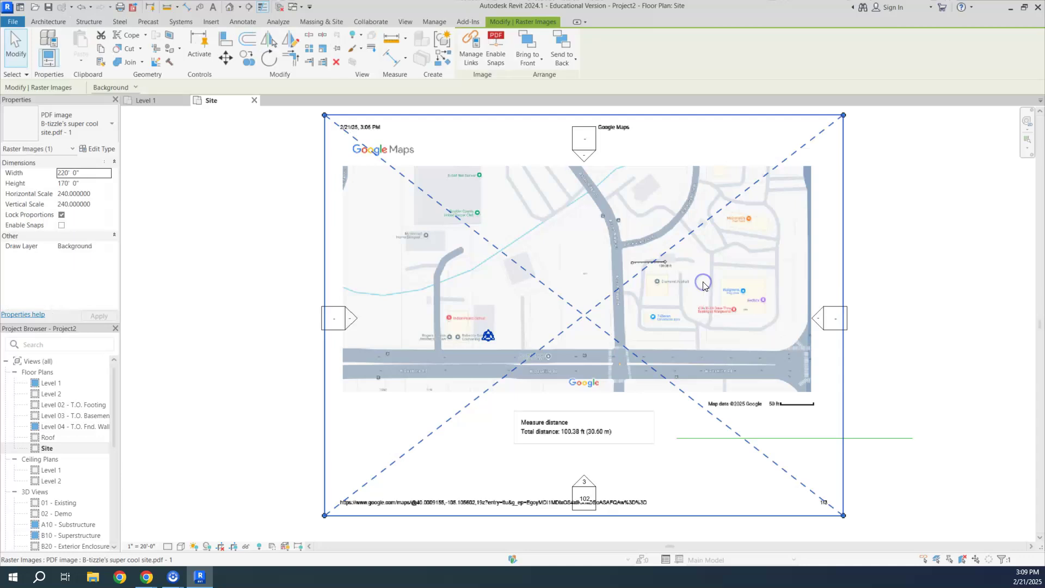
{"action": "scroll", "coordinate": [868, 427], "scroll_direction": "down", "scroll_amount": 4}
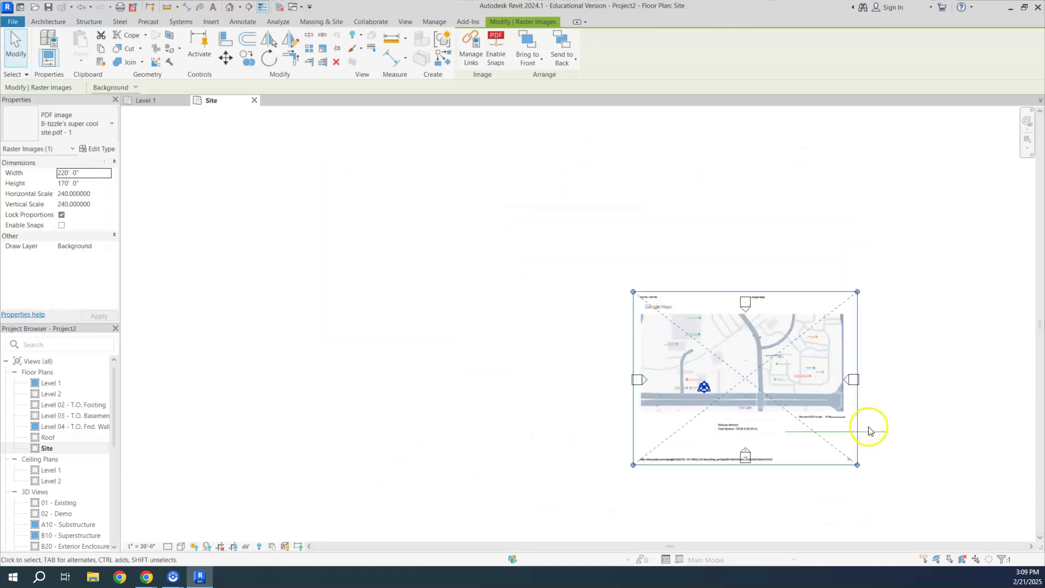
{"action": "middle_click_drag", "start_coordinate": [899, 407], "coordinate": [758, 306]}
{"action": "left_click_drag", "start_coordinate": [712, 358], "coordinate": [981, 478]}
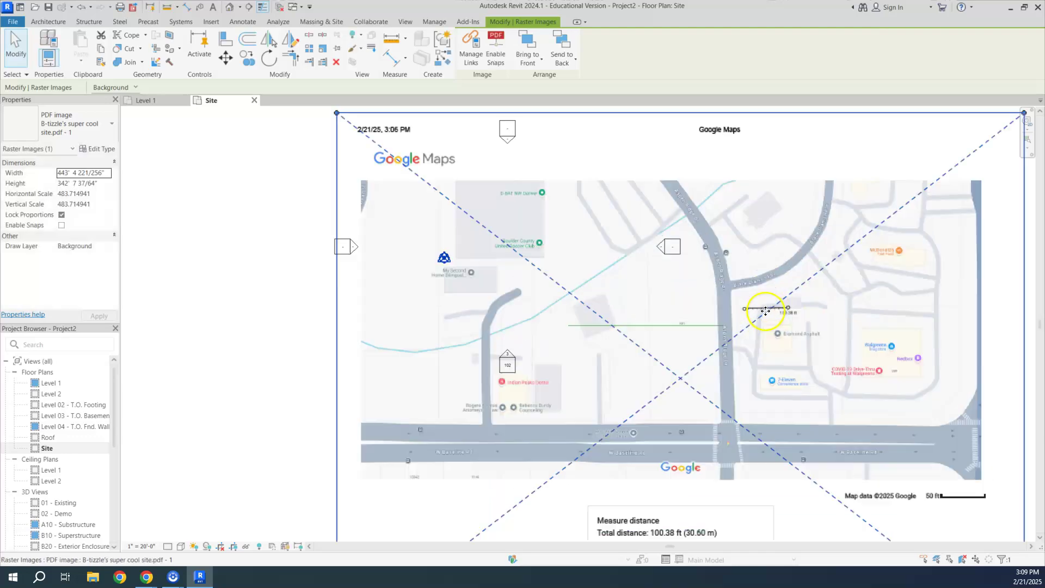
{"action": "scroll", "coordinate": [771, 306], "scroll_direction": "up", "scroll_amount": 5}
{"action": "scroll", "coordinate": [822, 318], "scroll_direction": "down", "scroll_amount": 5}
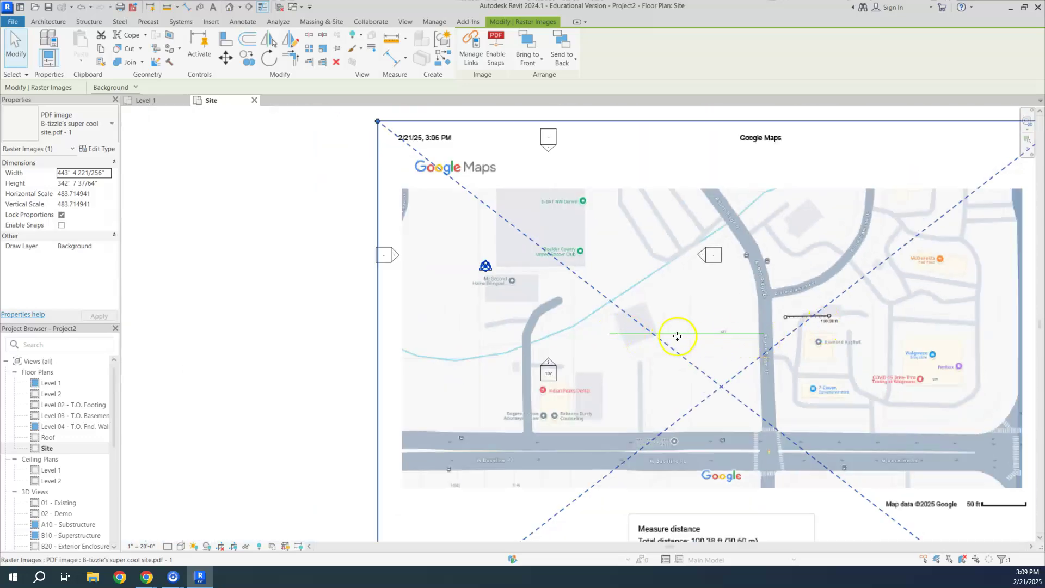
{"action": "left_click_drag", "start_coordinate": [775, 268], "coordinate": [577, 284]}
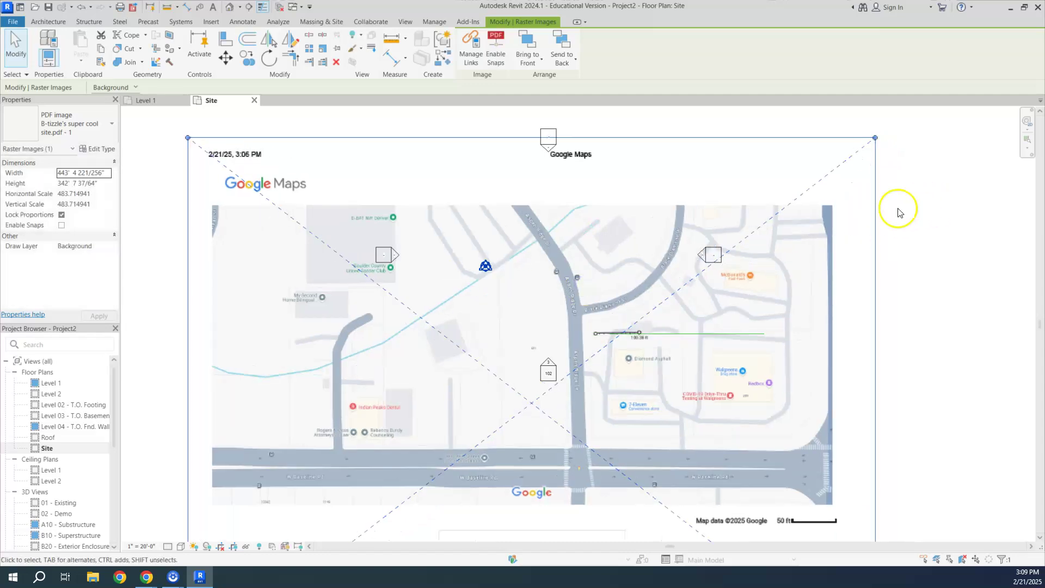
Enlarge the PDF image to about 1187' wide and move its measured line back toward the 100' model line
{"action": "scroll", "coordinate": [874, 283], "scroll_direction": "down", "scroll_amount": 3}
{"action": "middle_click_drag", "start_coordinate": [856, 434], "coordinate": [743, 334]}
{"action": "left_click_drag", "start_coordinate": [741, 332], "coordinate": [997, 529]}
{"action": "left_click_drag", "start_coordinate": [863, 347], "coordinate": [719, 271]}
{"action": "left_click_drag", "start_coordinate": [853, 452], "coordinate": [822, 399]}
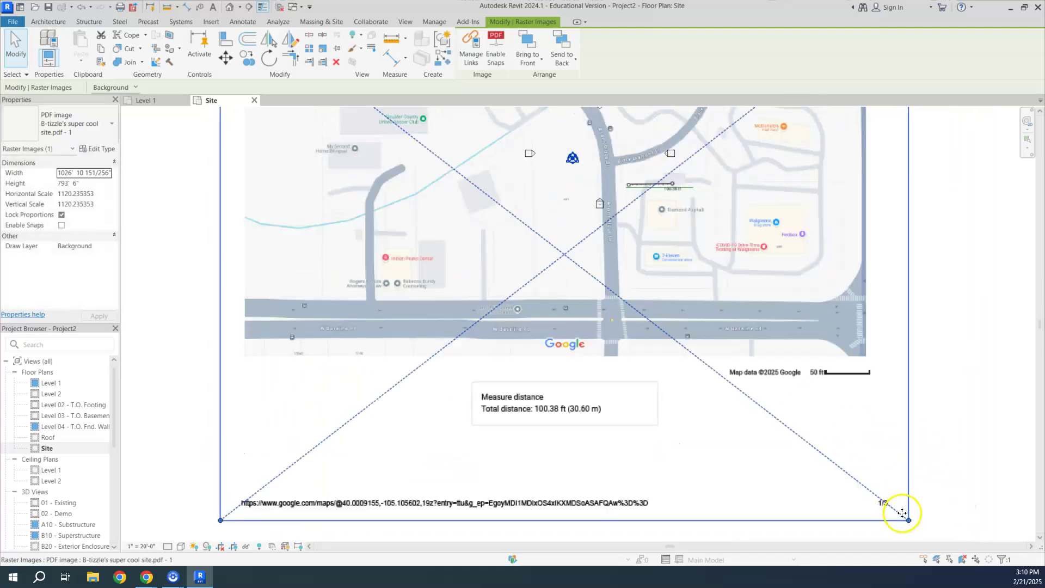
{"action": "left_click_drag", "start_coordinate": [908, 521], "coordinate": [777, 341]}
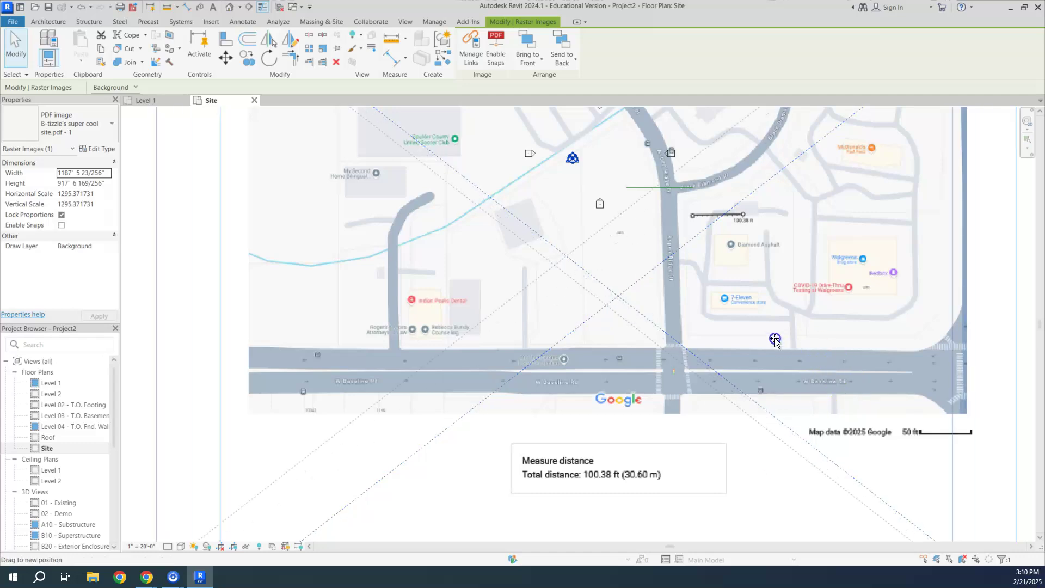
Enlarge the PDF image to about 1567' wide and nudge it until its measured line overlaps the 100' model line
{"action": "scroll", "coordinate": [775, 348], "scroll_direction": "down", "scroll_amount": 3}
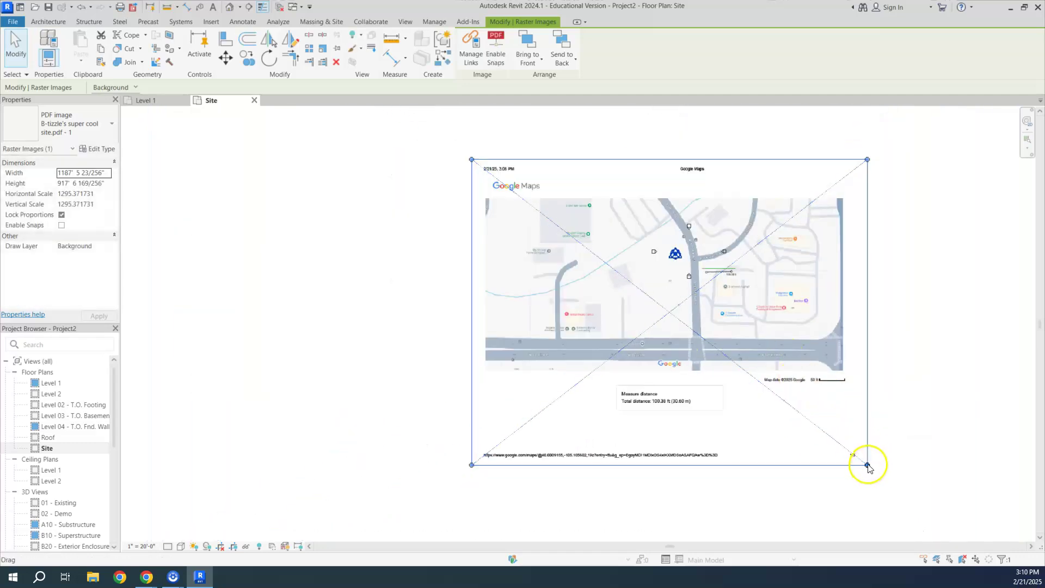
{"action": "left_click_drag", "start_coordinate": [868, 465], "coordinate": [905, 488]}
{"action": "scroll", "coordinate": [718, 295], "scroll_direction": "up", "scroll_amount": 3}
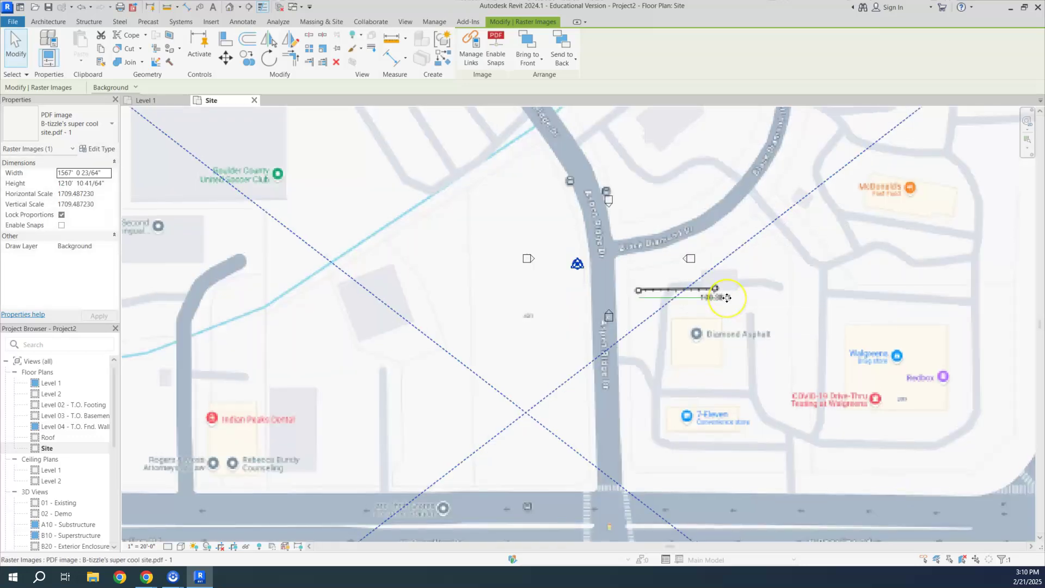
{"action": "key", "text": "Down"}
{"action": "key", "text": "Down"}
{"action": "key", "text": "Down"}
{"action": "key", "text": "Down"}
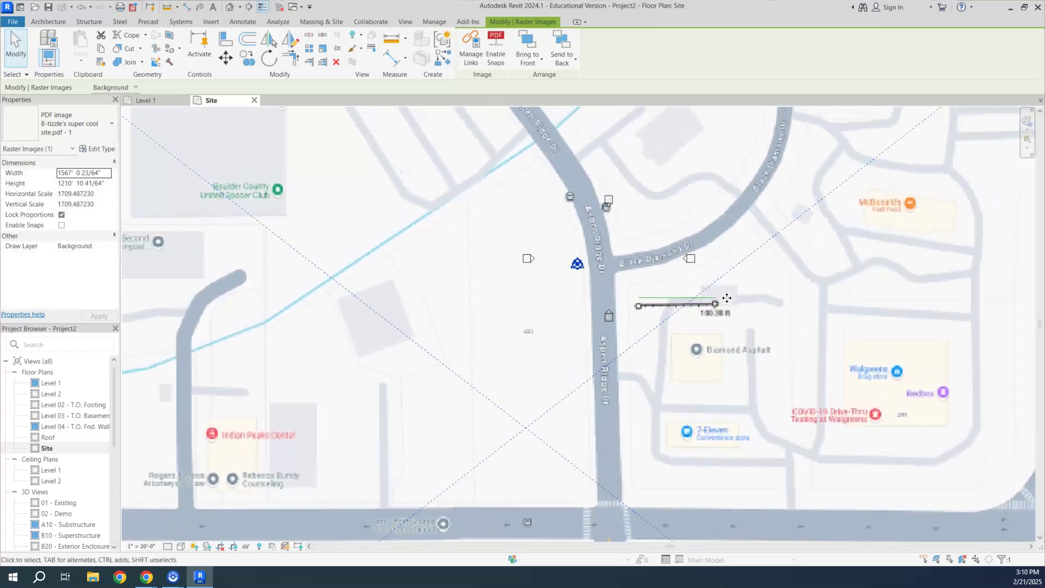
{"action": "key", "text": "Up"}
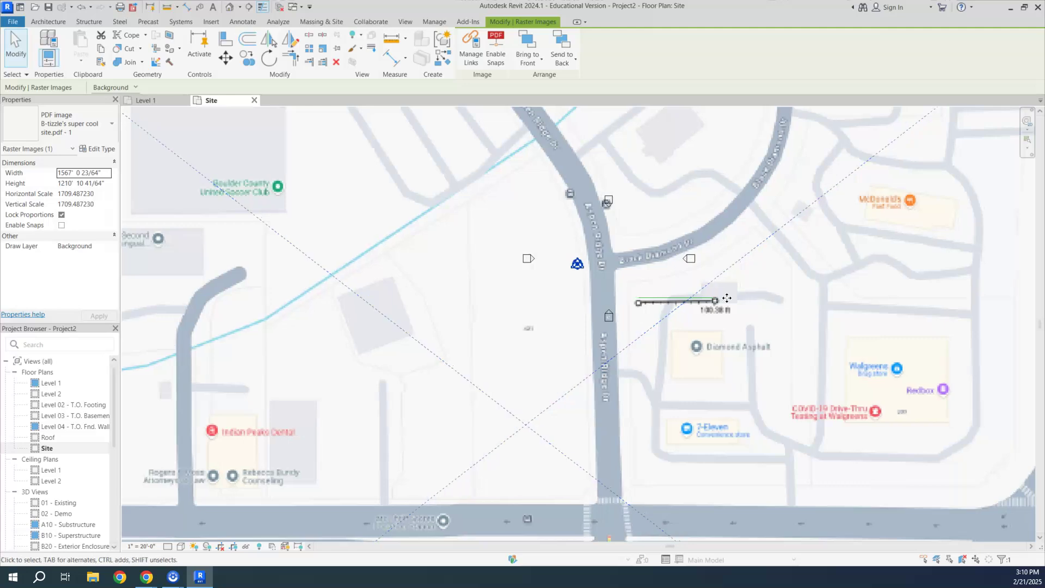
{"action": "key", "text": "Left"}
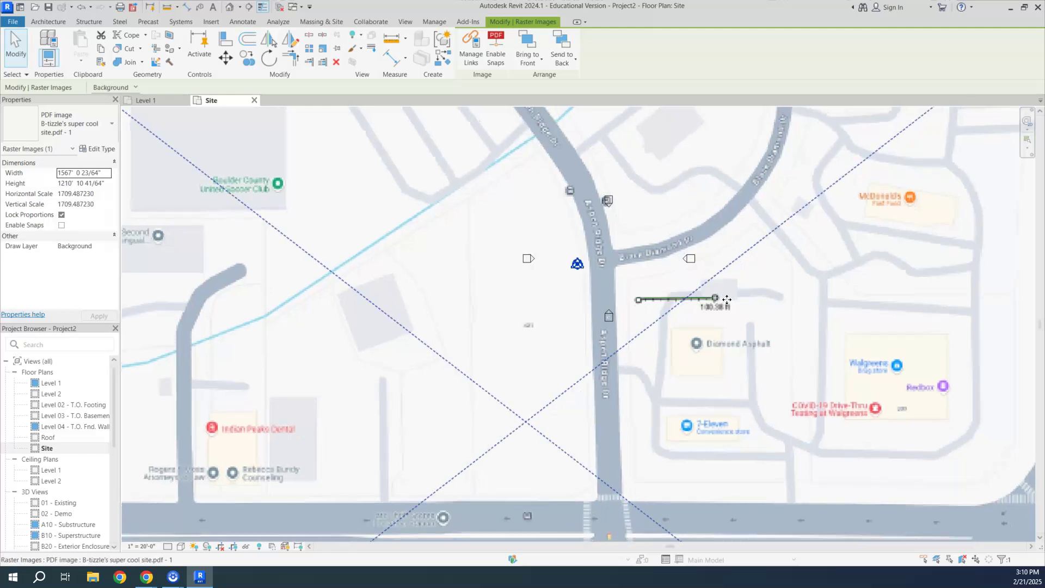
{"action": "key", "text": "Up"}
{"action": "scroll", "coordinate": [729, 301], "scroll_direction": "down", "scroll_amount": 3}
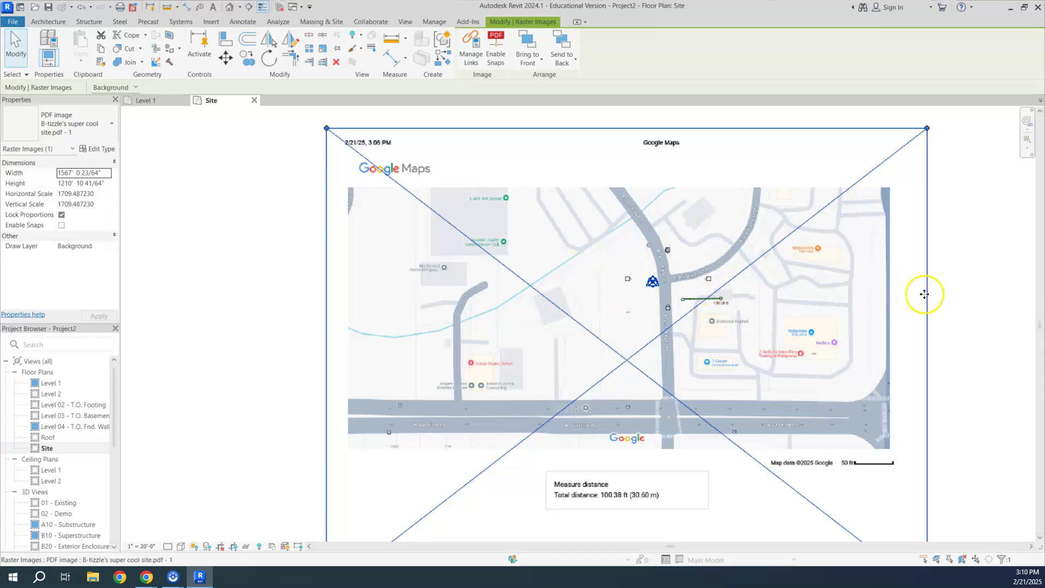
{"action": "left_click", "coordinate": [950, 289]}
Create a toposolid on Level 1 from a rectangular boundary about 400' wide around Aspen Ridge Dr, spanning nearly the map's full height
{"action": "left_click", "coordinate": [327, 22]}
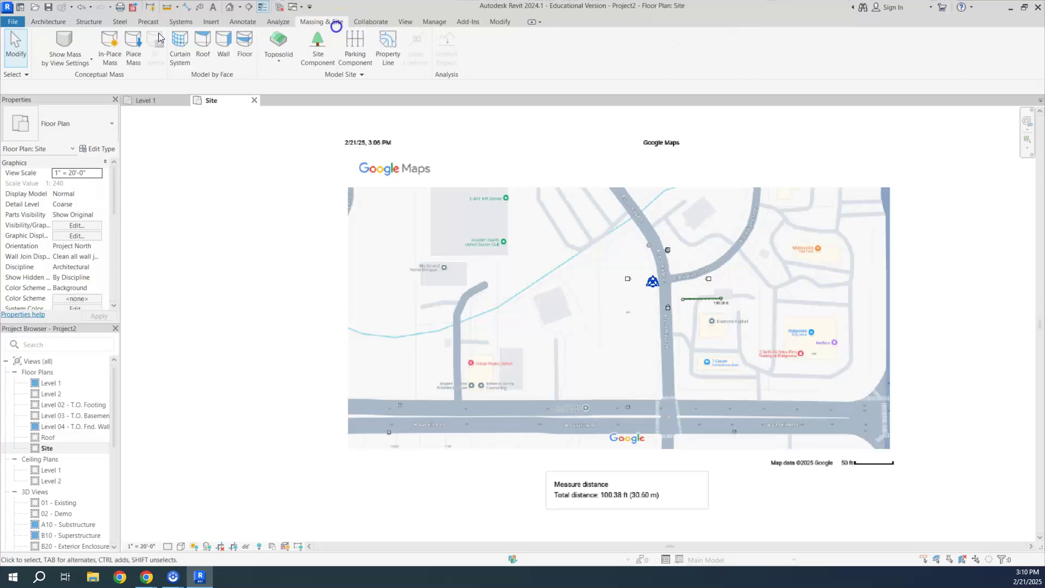
{"action": "left_click", "coordinate": [279, 47]}
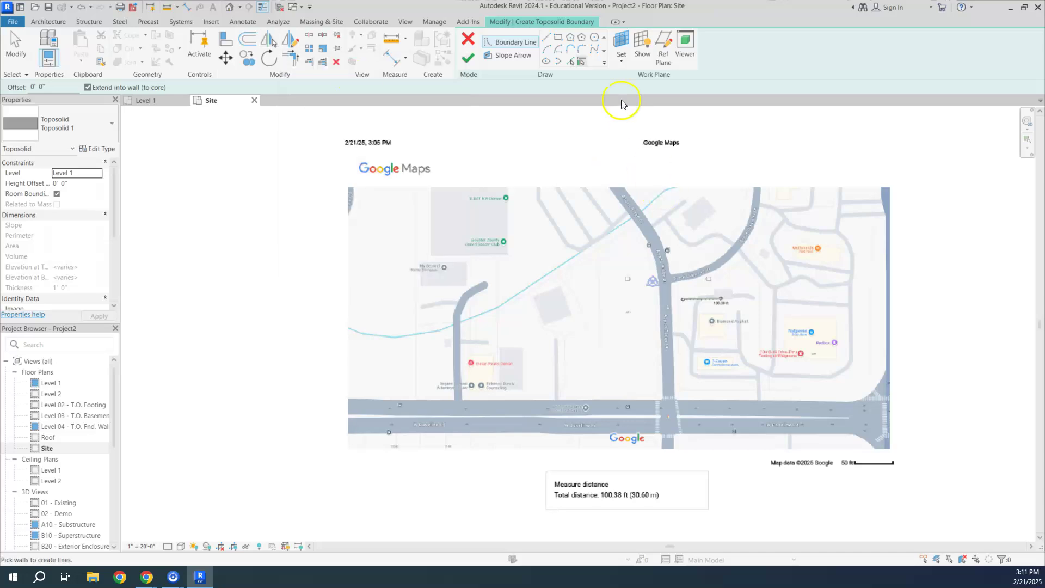
{"action": "left_click", "coordinate": [560, 36]}
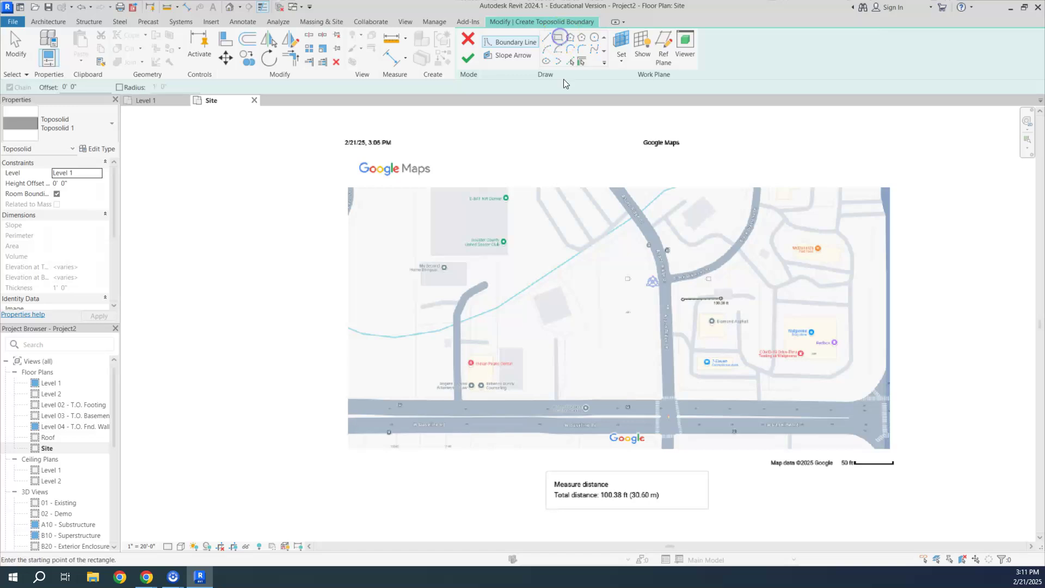
{"action": "scroll", "coordinate": [607, 249], "scroll_direction": "up", "scroll_amount": 1}
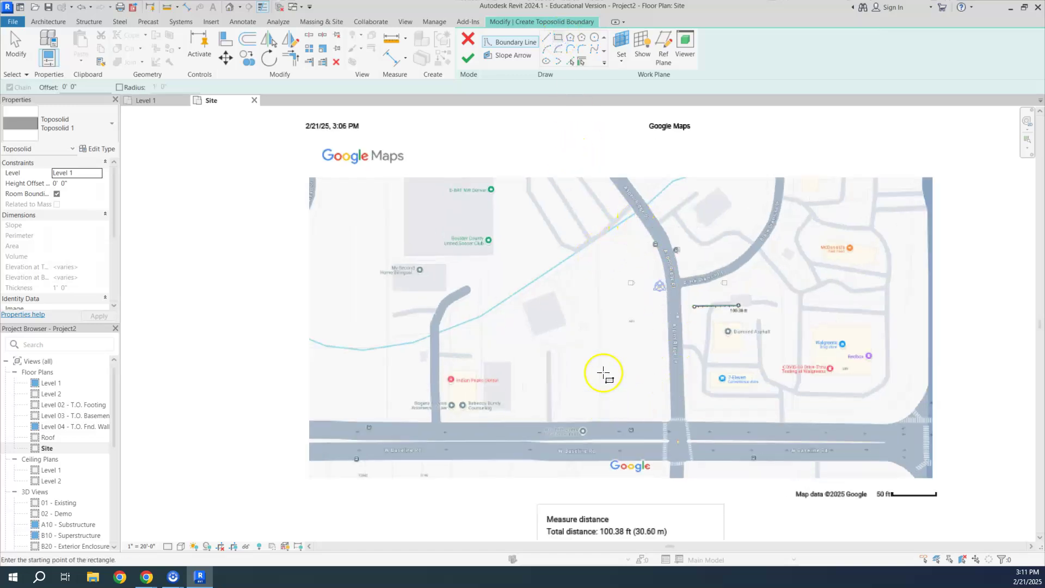
{"action": "left_click", "coordinate": [551, 185]}
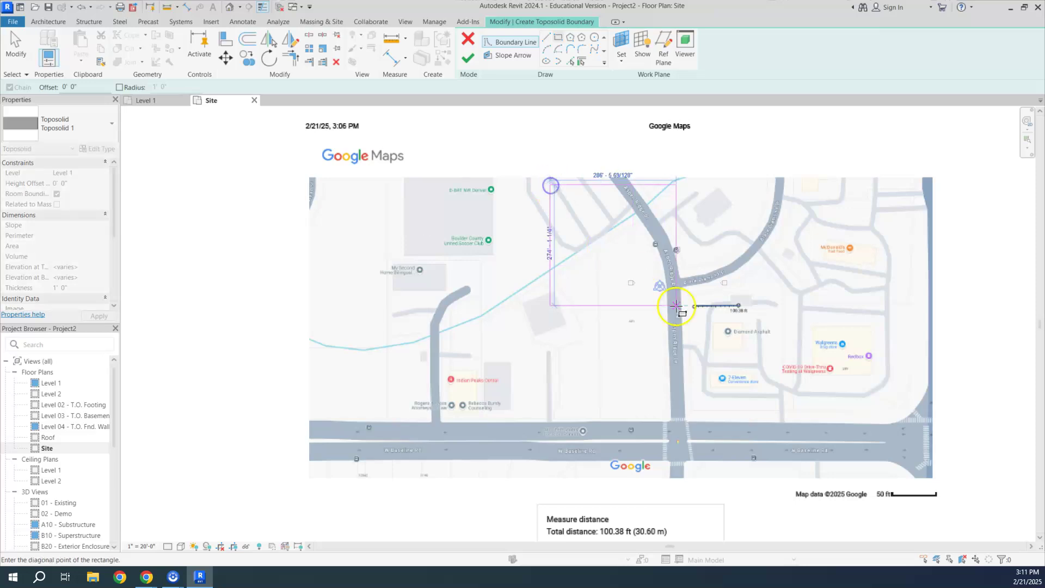
{"action": "left_click", "coordinate": [726, 474]}
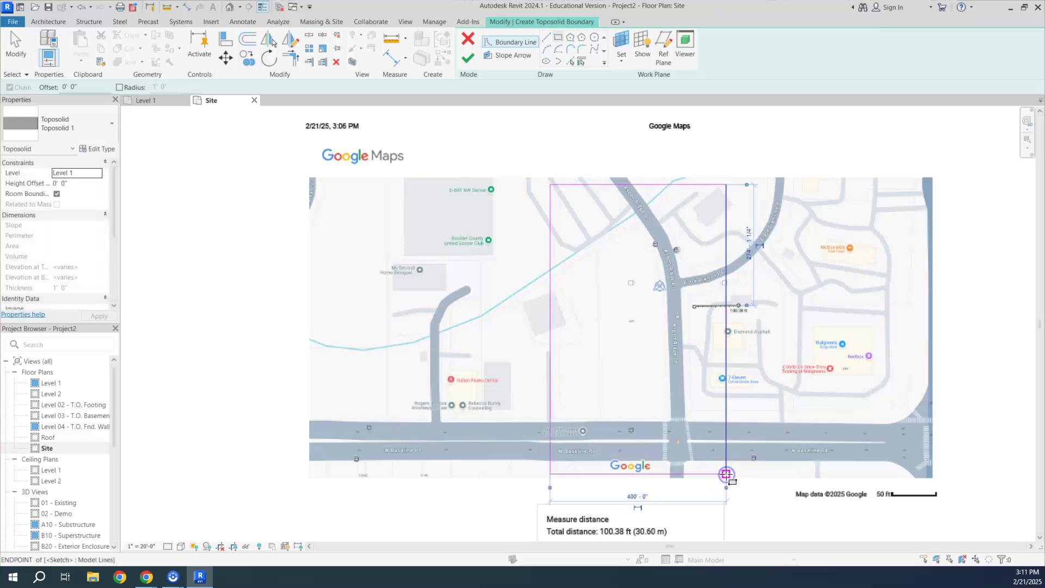
{"action": "left_click", "coordinate": [465, 51]}
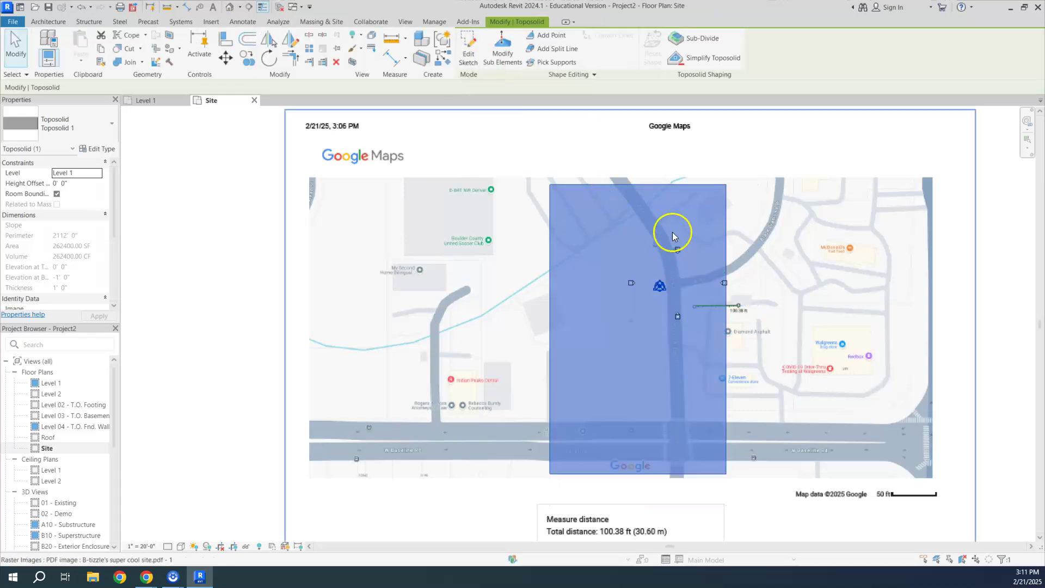
{"action": "left_click", "coordinate": [989, 182]}
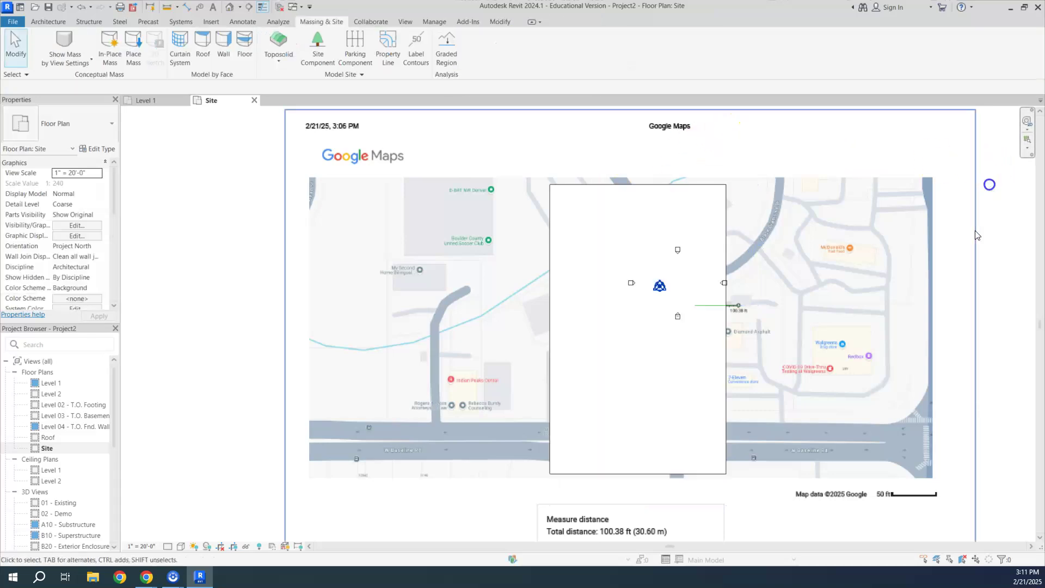
Override the toposolid's graphics in this view by element, setting its surface transparency to 60
{"action": "right_click", "coordinate": [609, 187]}
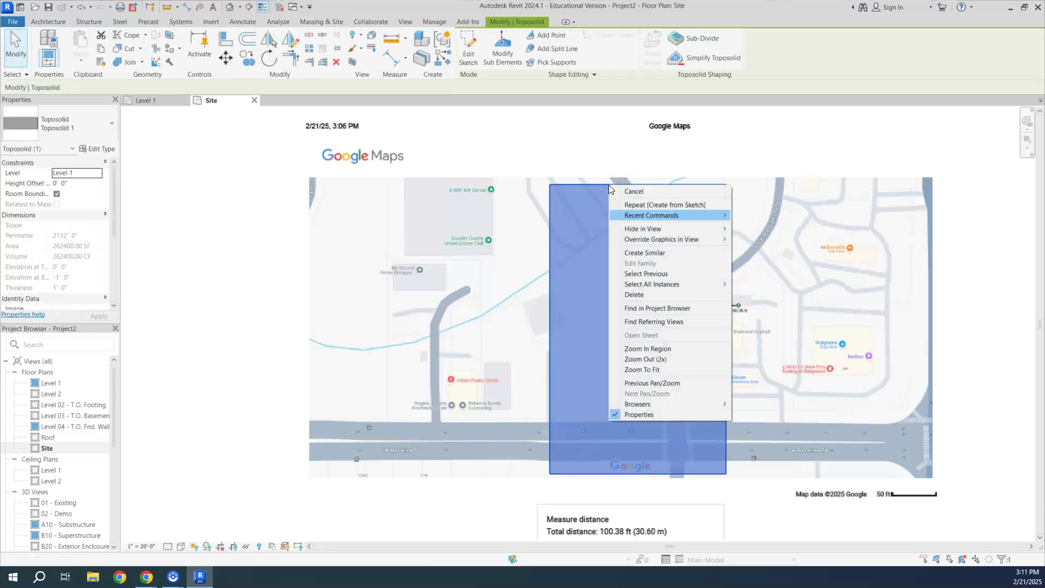
{"action": "left_click", "coordinate": [648, 238]}
{"action": "left_click", "coordinate": [789, 240]}
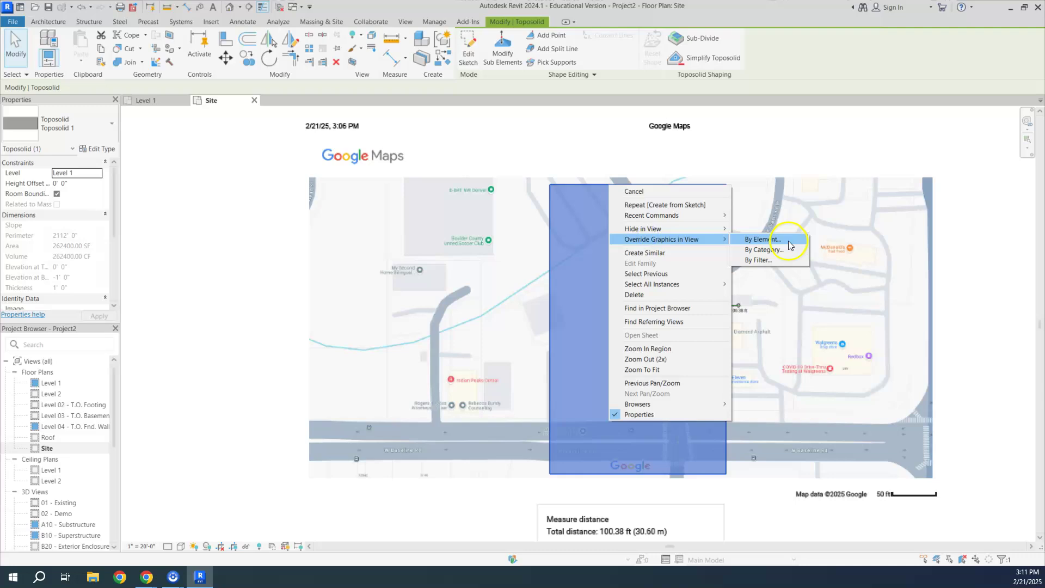
{"action": "left_click", "coordinate": [789, 241]}
{"action": "left_click_drag", "start_coordinate": [496, 287], "coordinate": [516, 287]}
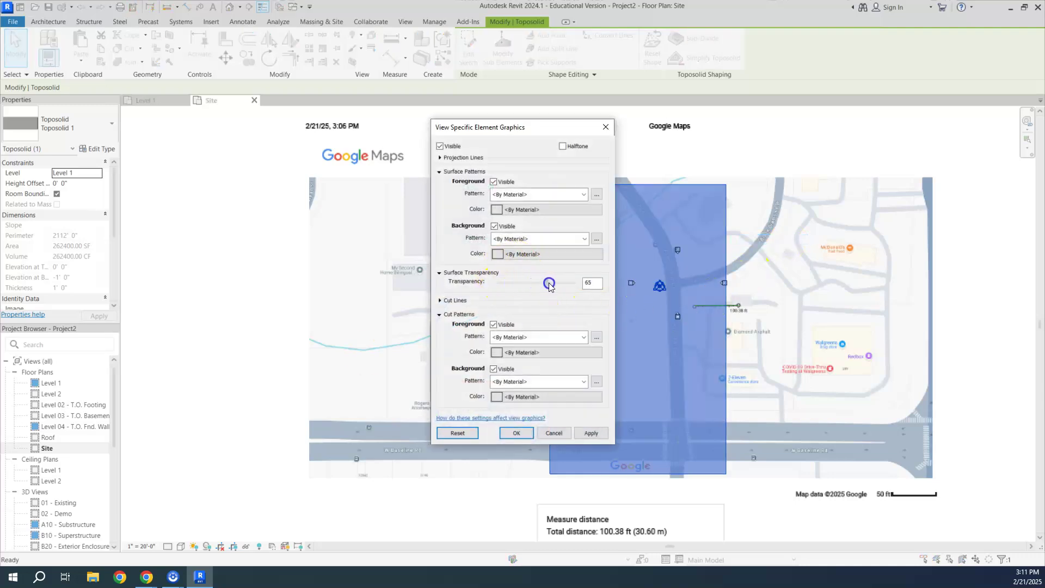
{"action": "left_click", "coordinate": [590, 433]}
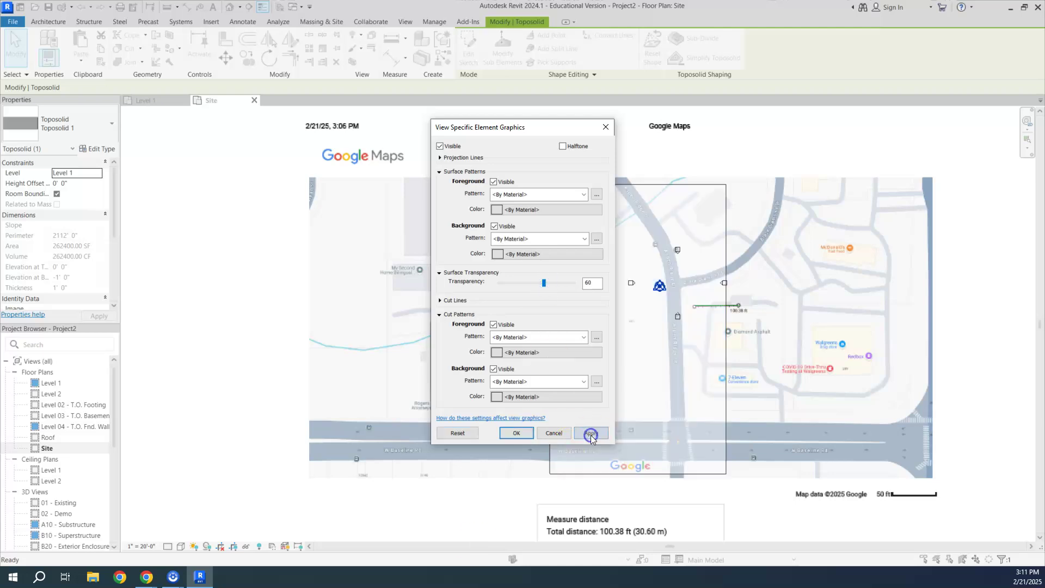
{"action": "left_click", "coordinate": [517, 434]}
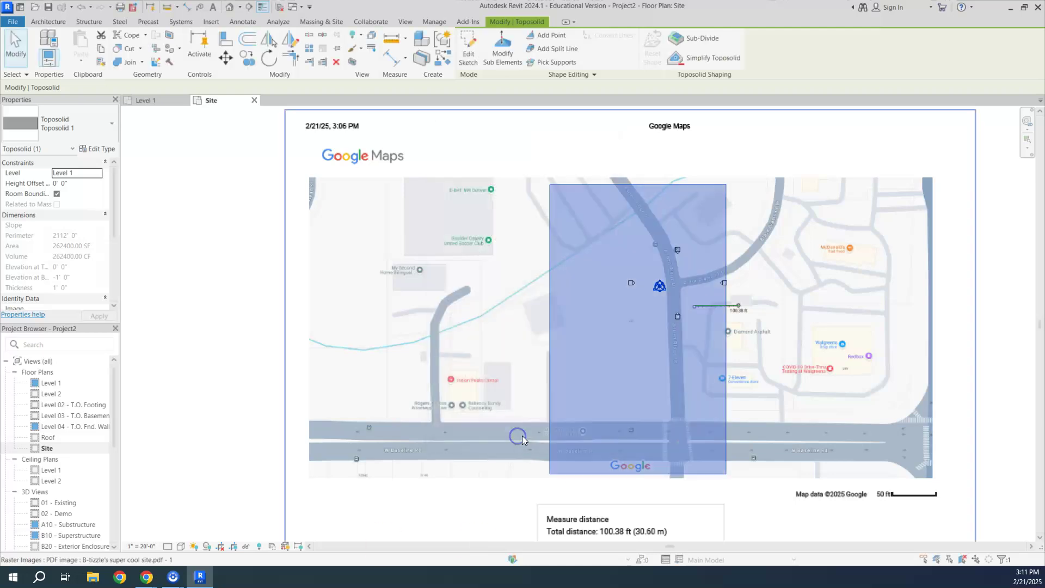
Start a property line by sketching and draw its slanted north edge about 108' long, from beside the creek toward Aspen Ridge Dr
{"action": "left_click", "coordinate": [997, 174]}
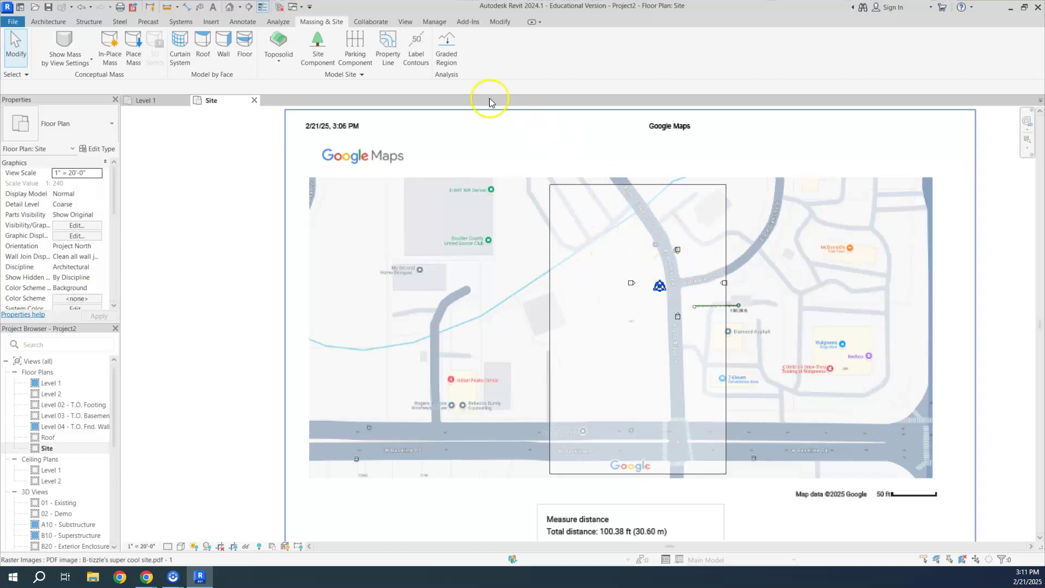
{"action": "left_click", "coordinate": [329, 25]}
{"action": "left_click", "coordinate": [384, 56]}
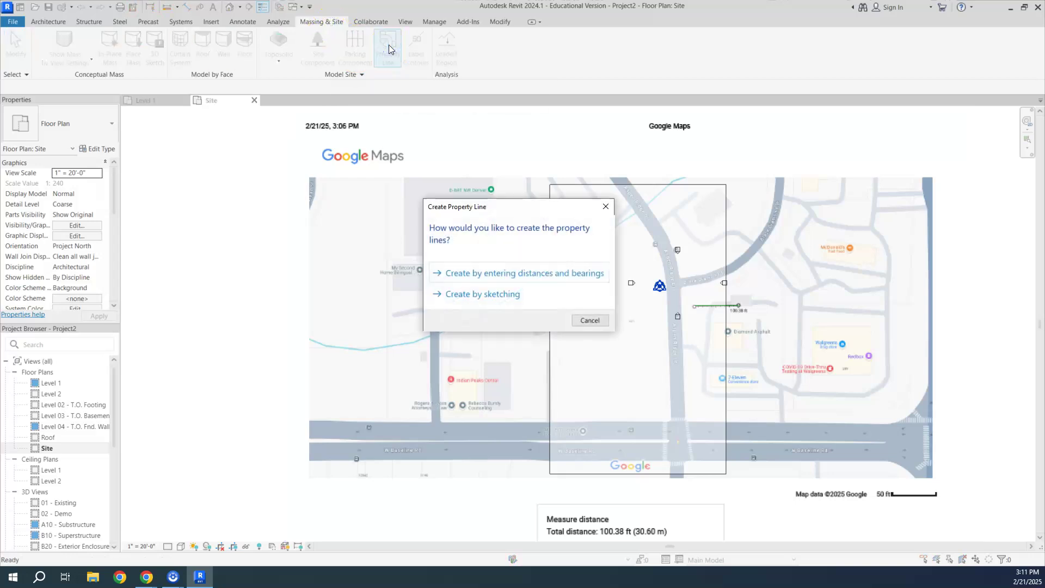
{"action": "left_click", "coordinate": [479, 294]}
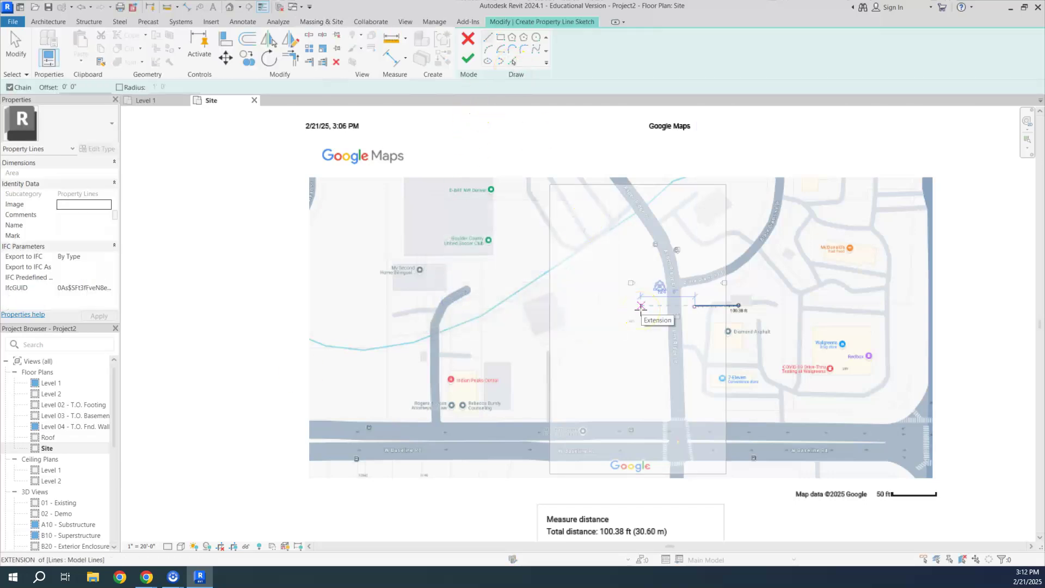
{"action": "scroll", "coordinate": [654, 287], "scroll_direction": "up", "scroll_amount": 5}
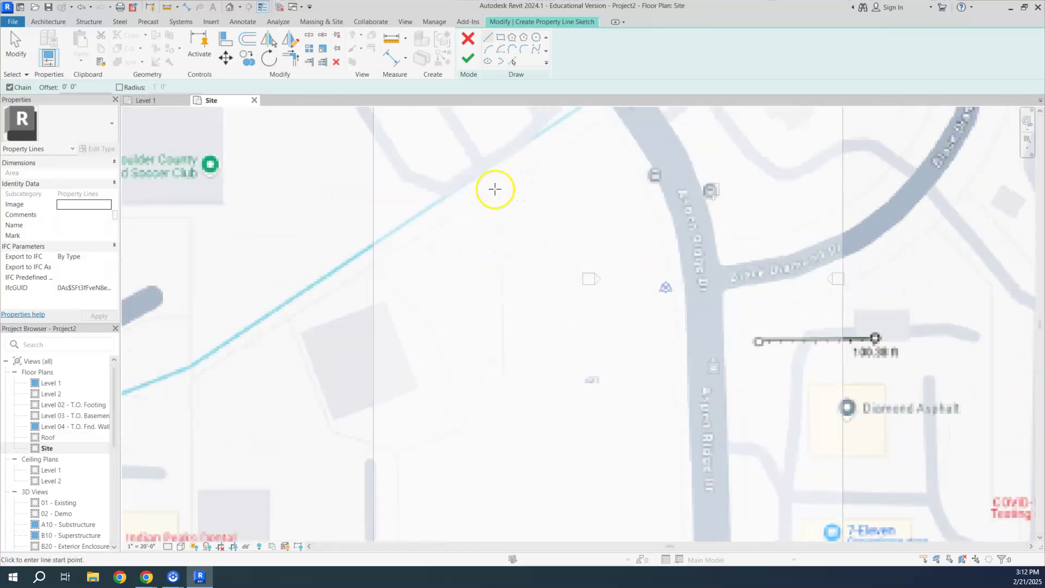
{"action": "left_click", "coordinate": [499, 185]}
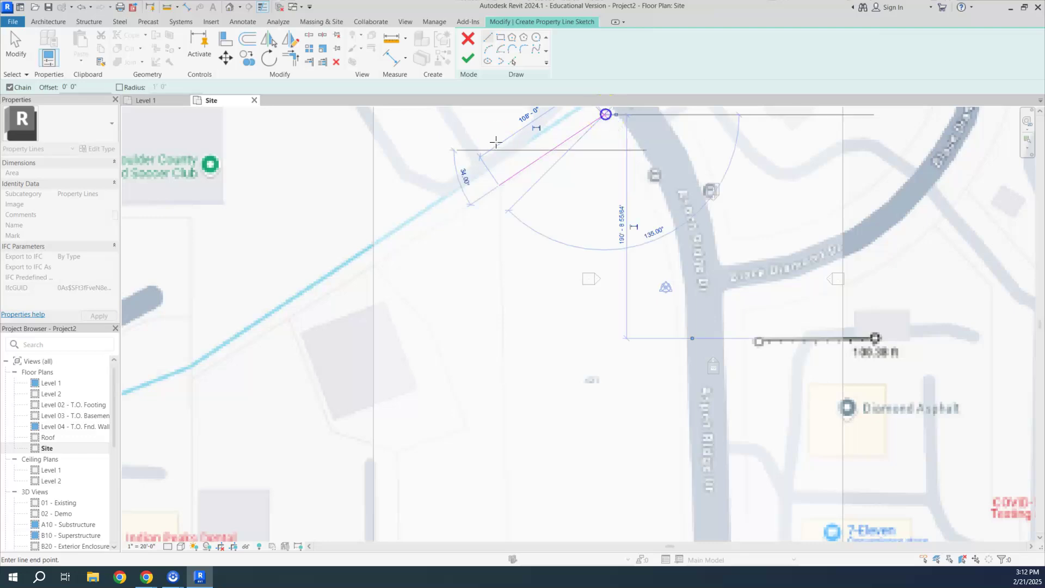
Trace the property's east boundary with chained line segments along the west side of Aspen Ridge Dr, down to the W Baseline Rd corner
{"action": "scroll", "coordinate": [632, 146], "scroll_direction": "up", "scroll_amount": 3}
{"action": "scroll", "coordinate": [633, 146], "scroll_direction": "up", "scroll_amount": 1}
{"action": "left_click", "coordinate": [629, 153]}
{"action": "left_click", "coordinate": [653, 215]}
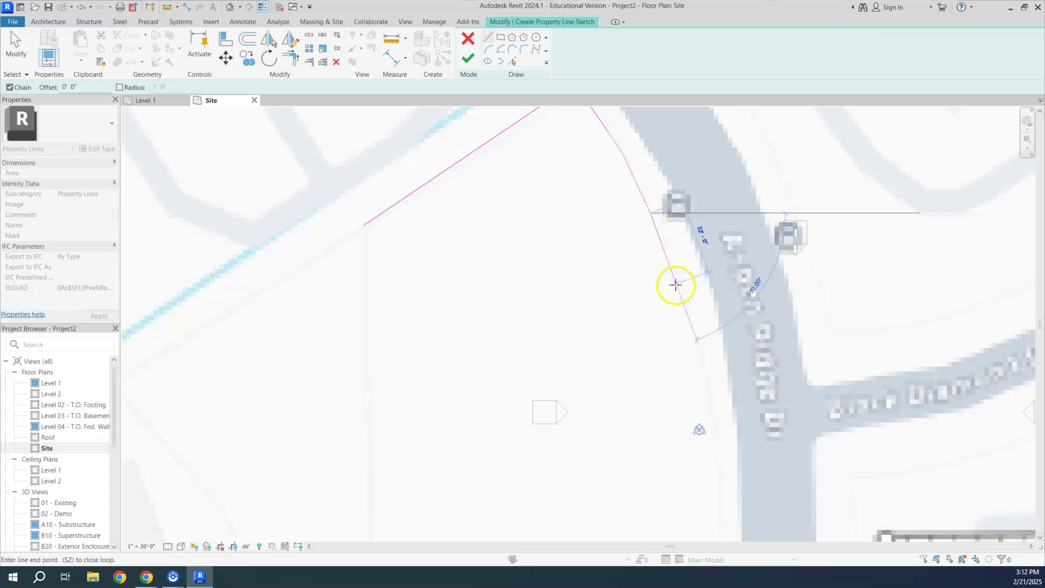
{"action": "left_click", "coordinate": [677, 281]}
{"action": "left_click", "coordinate": [702, 355]}
{"action": "left_click", "coordinate": [722, 460]}
{"action": "scroll", "coordinate": [721, 460], "scroll_direction": "down", "scroll_amount": 3}
{"action": "mouse_move", "coordinate": [701, 428]}
{"action": "middle_mouse_down"}
{"action": "mouse_move", "coordinate": [732, 299]}
{"action": "mouse_move", "coordinate": [717, 311]}
{"action": "middle_mouse_up"}
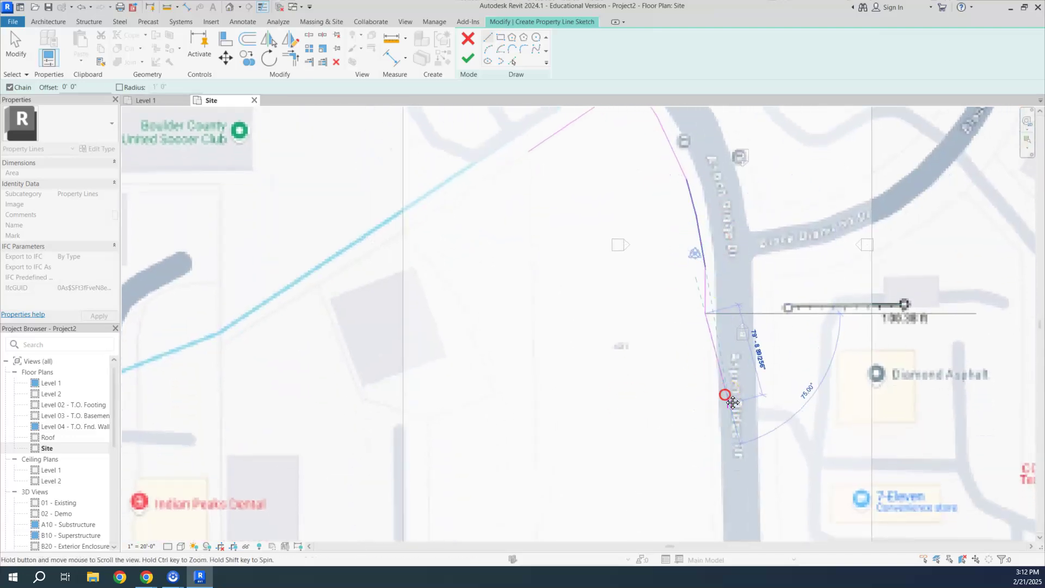
{"action": "middle_click_drag", "start_coordinate": [730, 520], "coordinate": [714, 273]}
{"action": "left_click", "coordinate": [699, 340]}
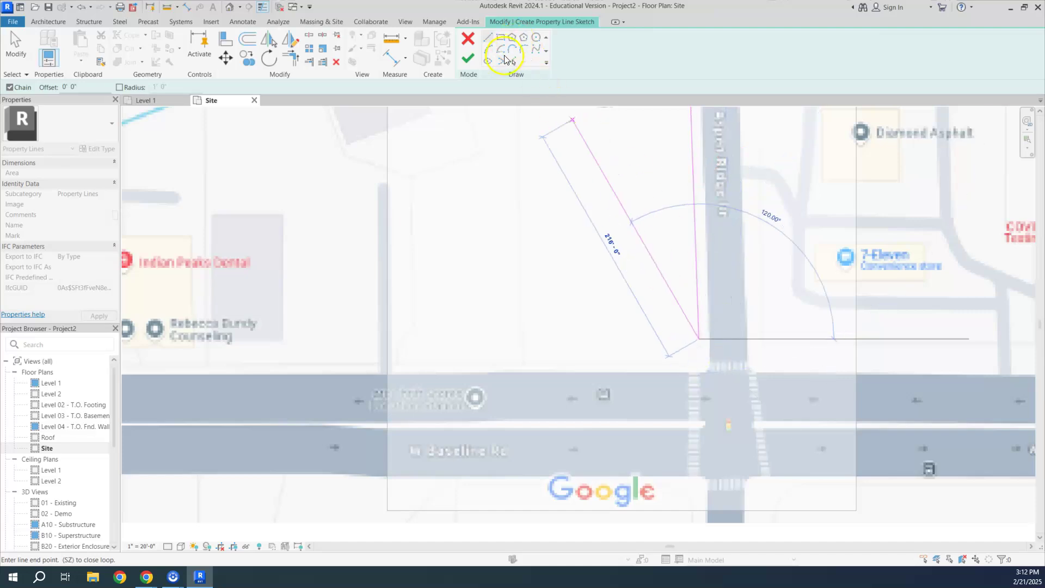
Round the southeast corner of the property line with an arc and draw a horizontal 135' south edge along W Baseline Rd
{"action": "left_click", "coordinate": [488, 49]}
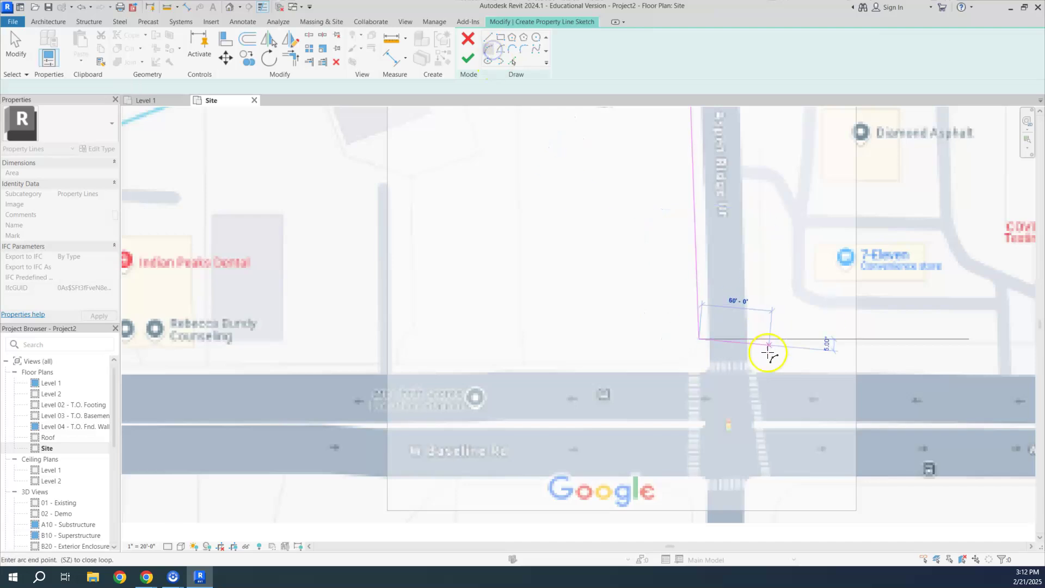
{"action": "left_click", "coordinate": [682, 364]}
{"action": "scroll", "coordinate": [678, 362], "scroll_direction": "up", "scroll_amount": 4}
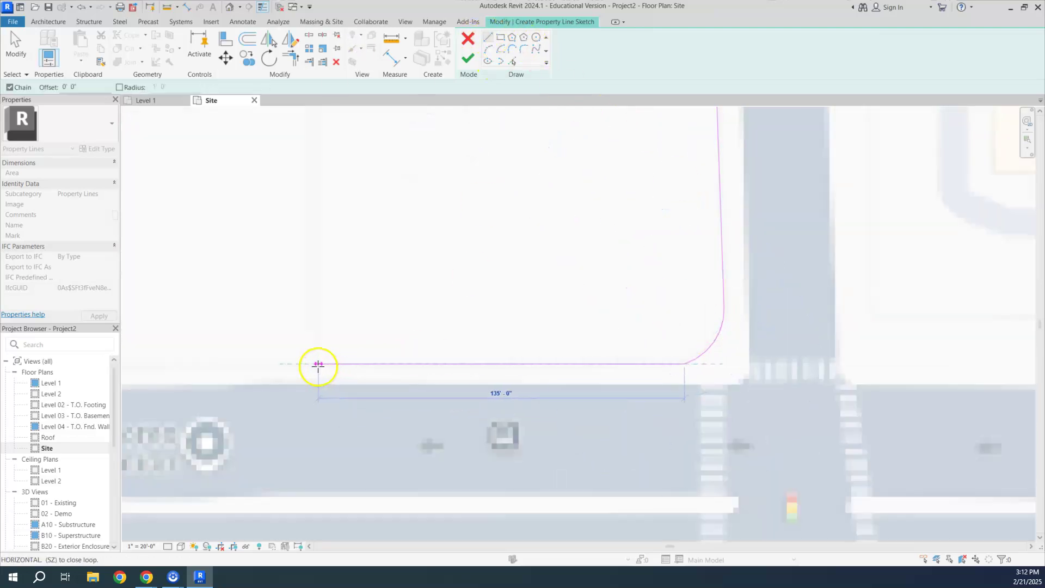
{"action": "left_click", "coordinate": [318, 364]}
Close the property line loop with a west edge up to the slanted north edge's start point and finish the sketch
{"action": "scroll", "coordinate": [348, 273], "scroll_direction": "down", "scroll_amount": 3}
{"action": "scroll", "coordinate": [381, 305], "scroll_direction": "up", "scroll_amount": 5}
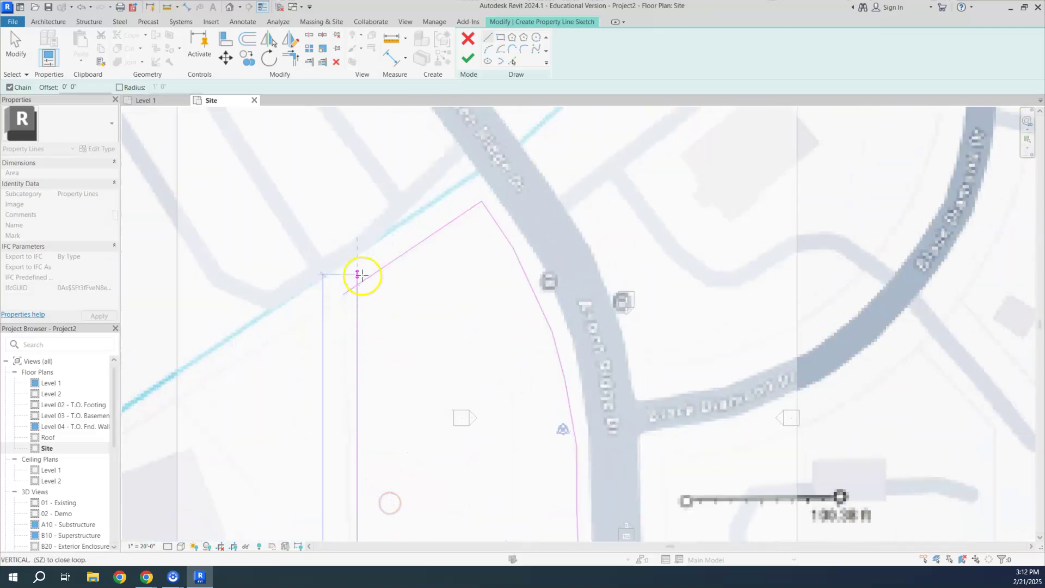
{"action": "scroll", "coordinate": [341, 289], "scroll_direction": "up", "scroll_amount": 1}
{"action": "left_click", "coordinate": [341, 298]}
{"action": "left_click", "coordinate": [467, 61]}
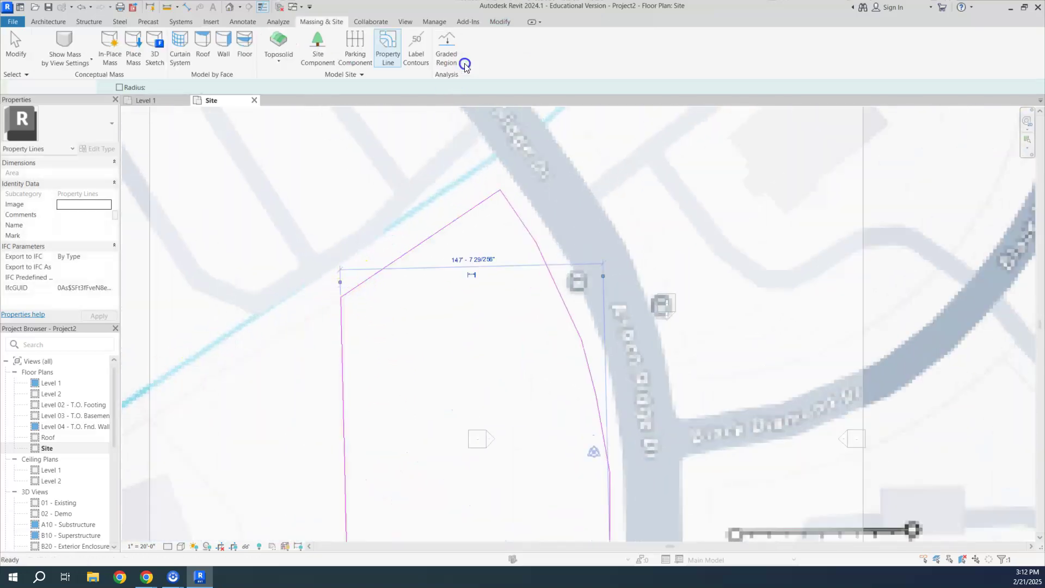
{"action": "scroll", "coordinate": [600, 427], "scroll_direction": "down", "scroll_amount": 5}
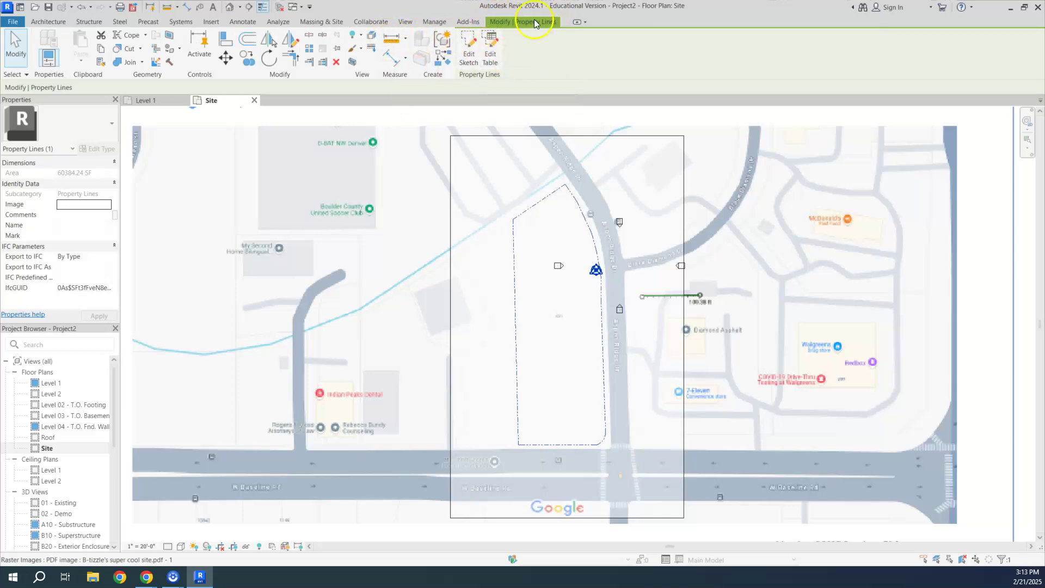
Measure the length of the property line's west edge from its southwest corner to its northwest corner
{"action": "left_click", "coordinate": [240, 206]}
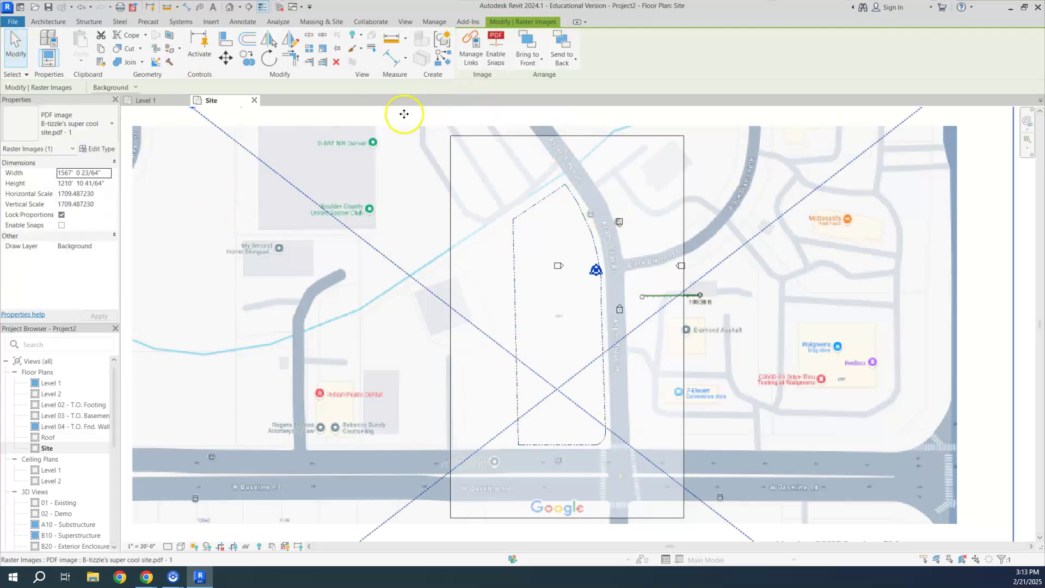
{"action": "left_click", "coordinate": [48, 21]}
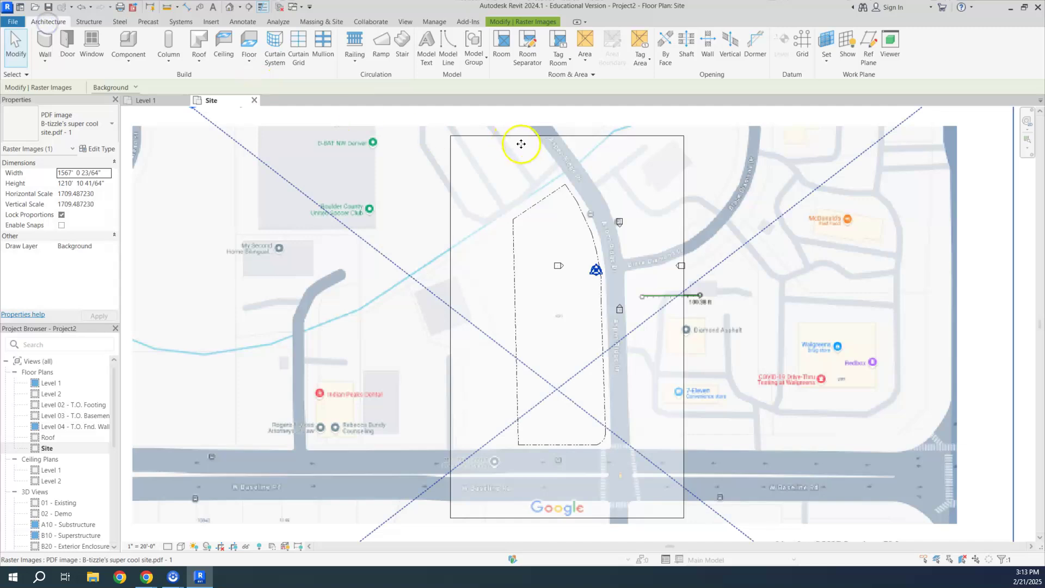
{"action": "left_click", "coordinate": [16, 46]}
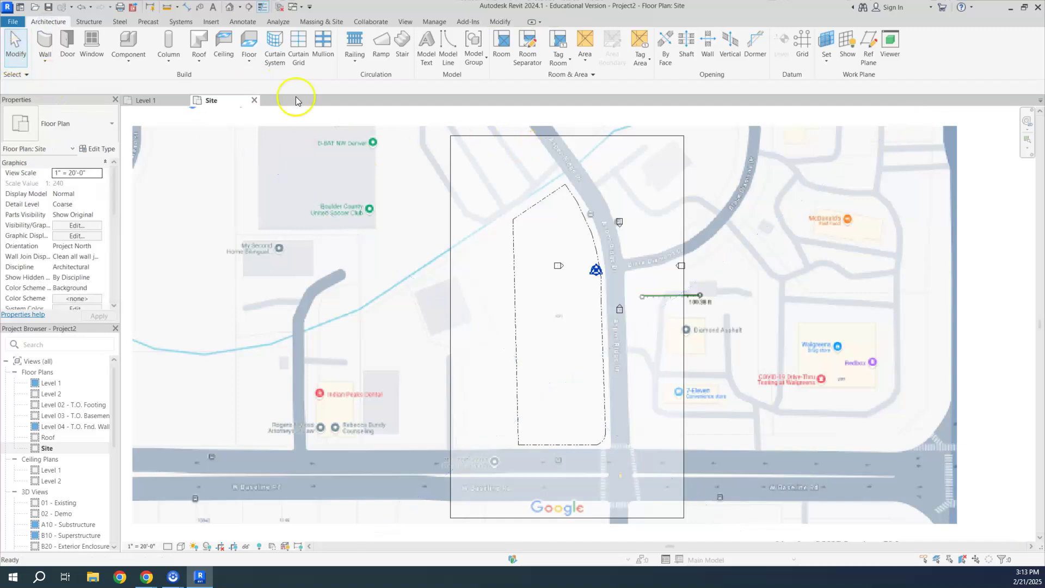
{"action": "left_click", "coordinate": [538, 206]}
{"action": "left_click", "coordinate": [398, 45]}
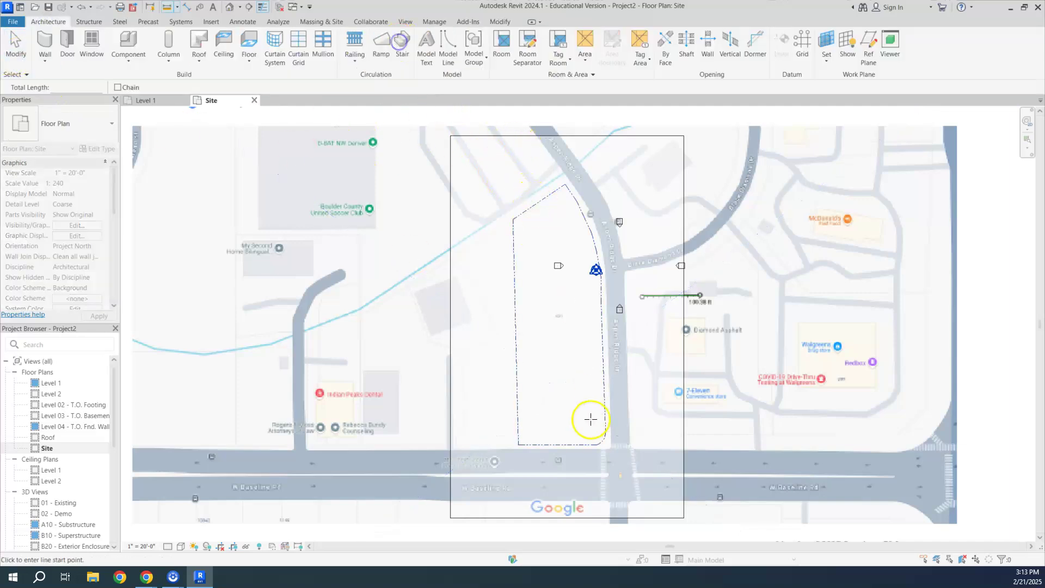
{"action": "left_click", "coordinate": [514, 443]}
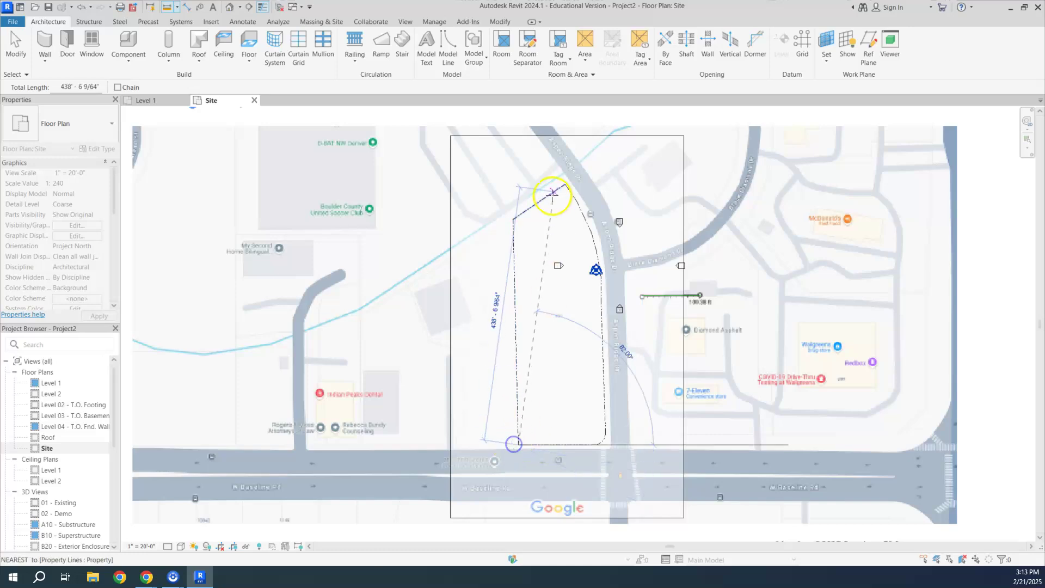
{"action": "left_click", "coordinate": [513, 220]}
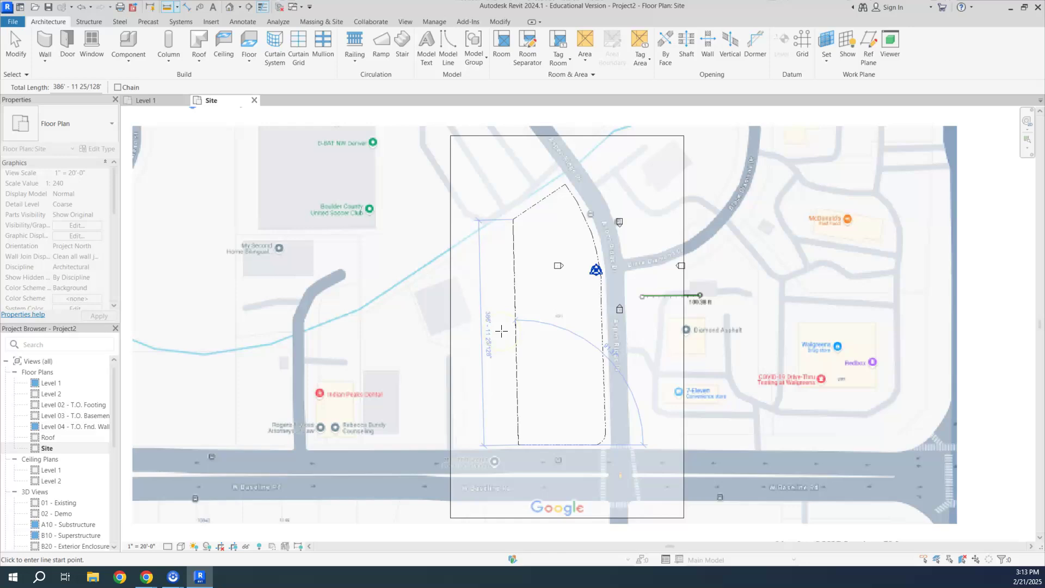
{"action": "left_click", "coordinate": [488, 340]}
{"action": "scroll", "coordinate": [493, 327], "scroll_direction": "up", "scroll_amount": 3}
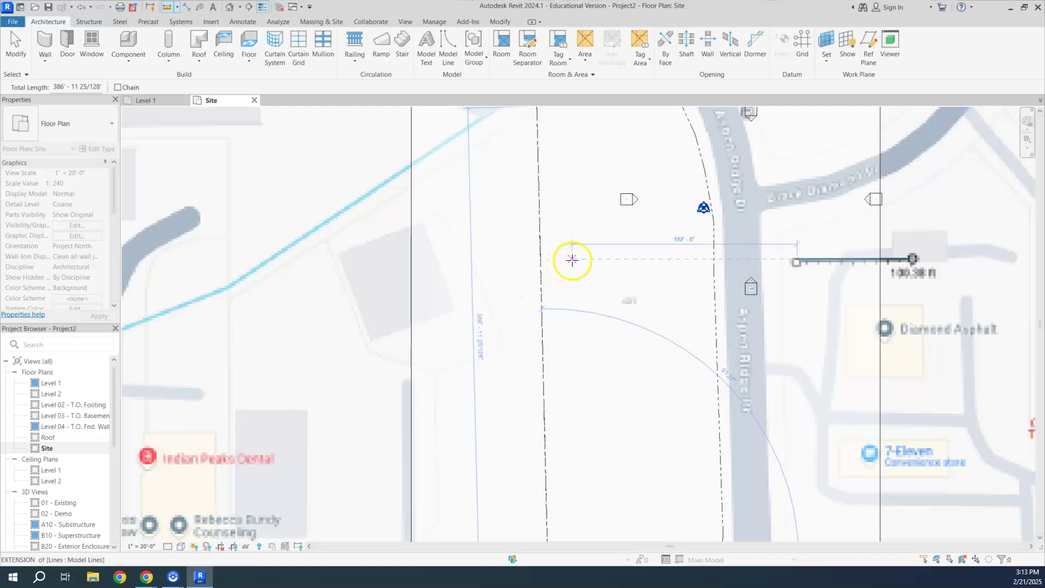
{"action": "scroll", "coordinate": [562, 275], "scroll_direction": "down", "scroll_amount": 3}
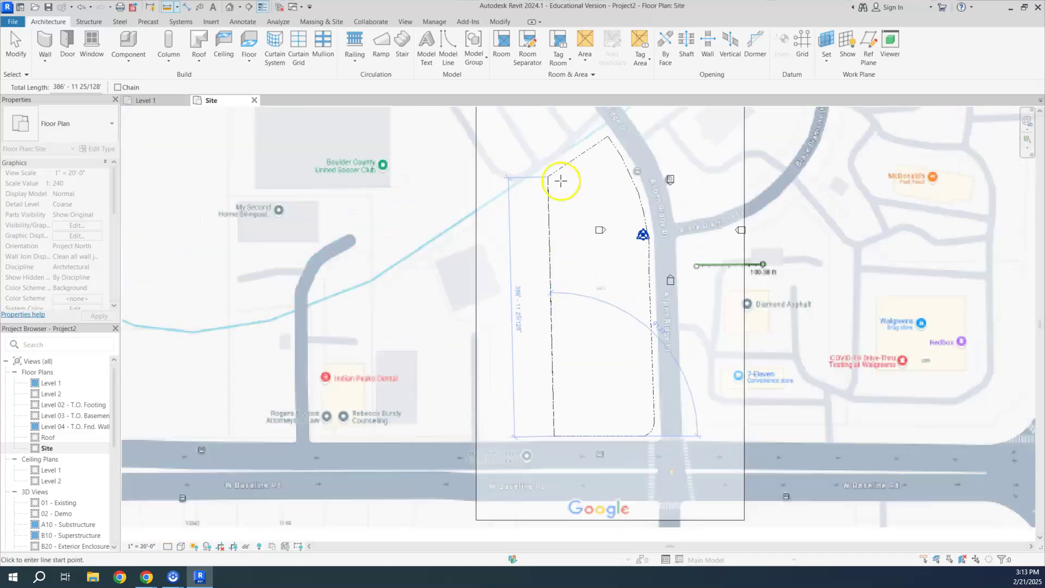
{"action": "left_click", "coordinate": [15, 46]}
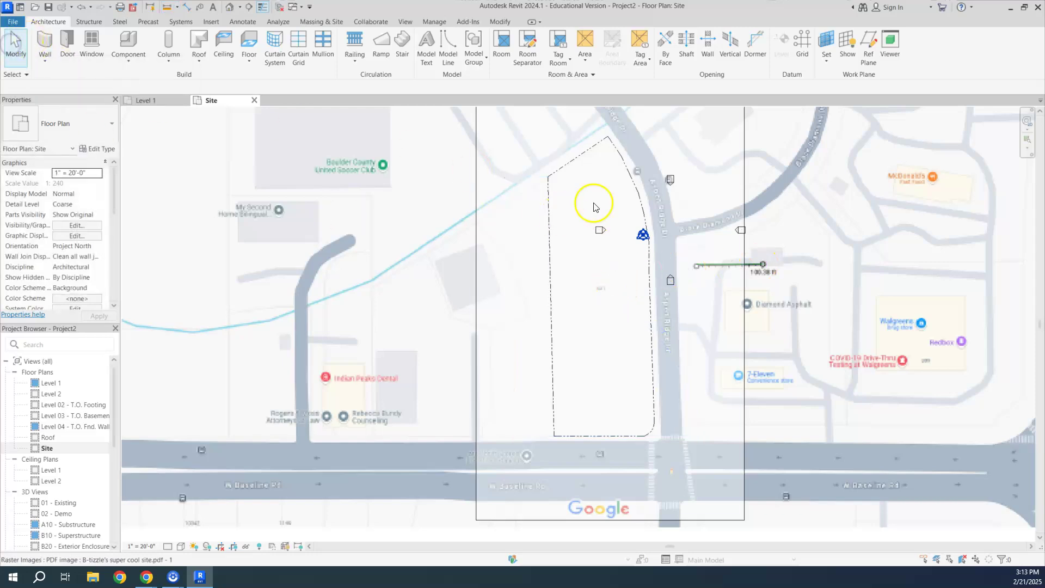
Measure from the property line's south edge perpendicularly toward the edge of W Baseline Rd
{"action": "scroll", "coordinate": [613, 433], "scroll_direction": "up", "scroll_amount": 4}
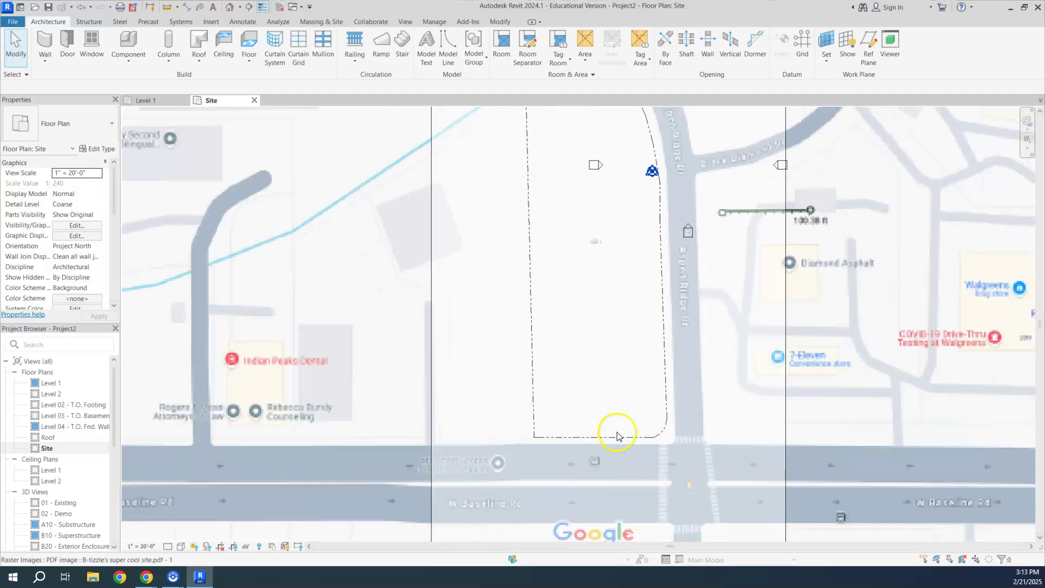
{"action": "left_click", "coordinate": [594, 440]}
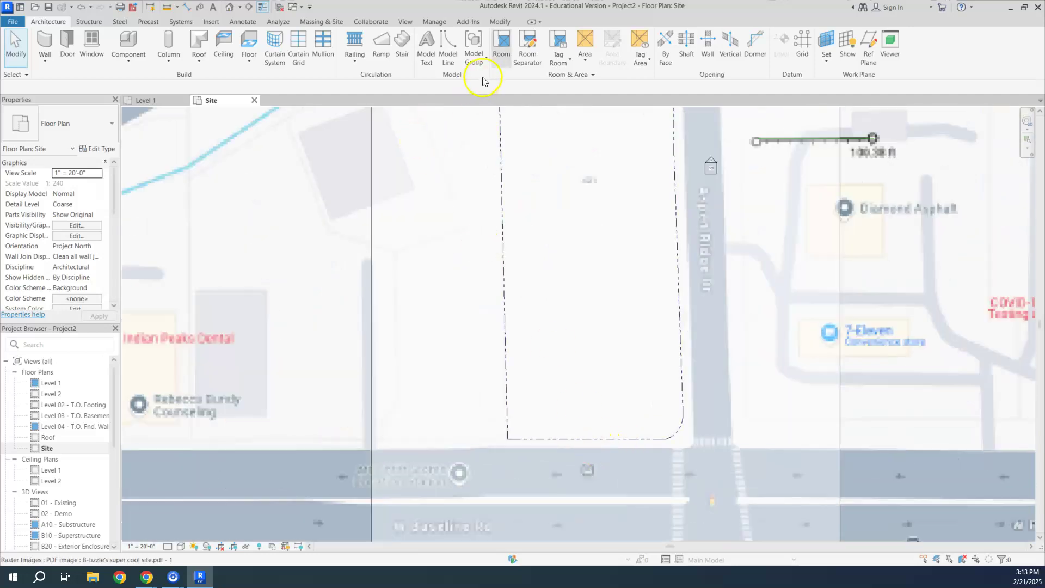
{"action": "key", "text": "m"}
{"action": "key", "text": "e"}
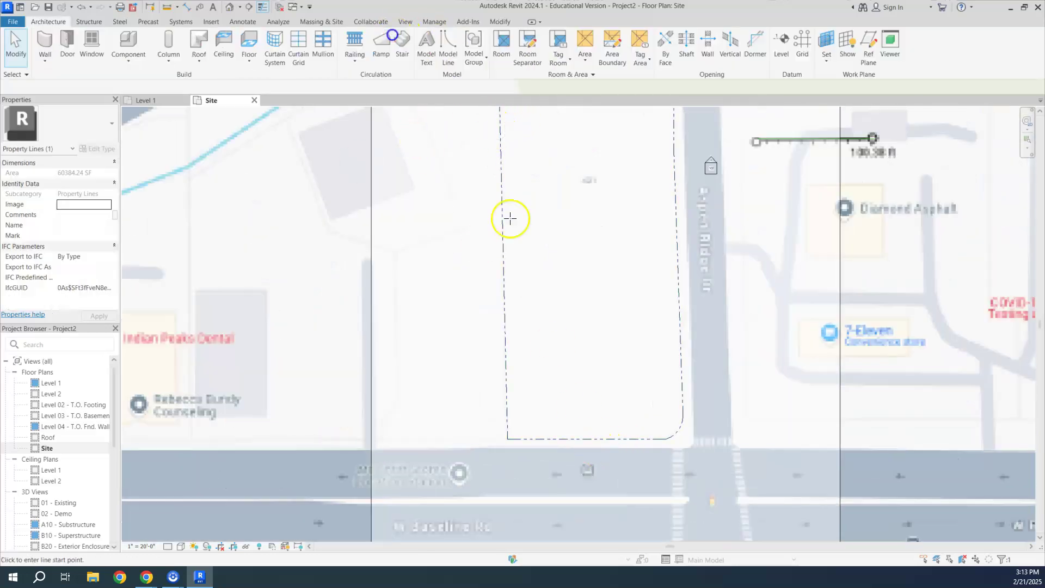
{"action": "scroll", "coordinate": [602, 450], "scroll_direction": "up", "scroll_amount": 2}
{"action": "left_click", "coordinate": [520, 432]}
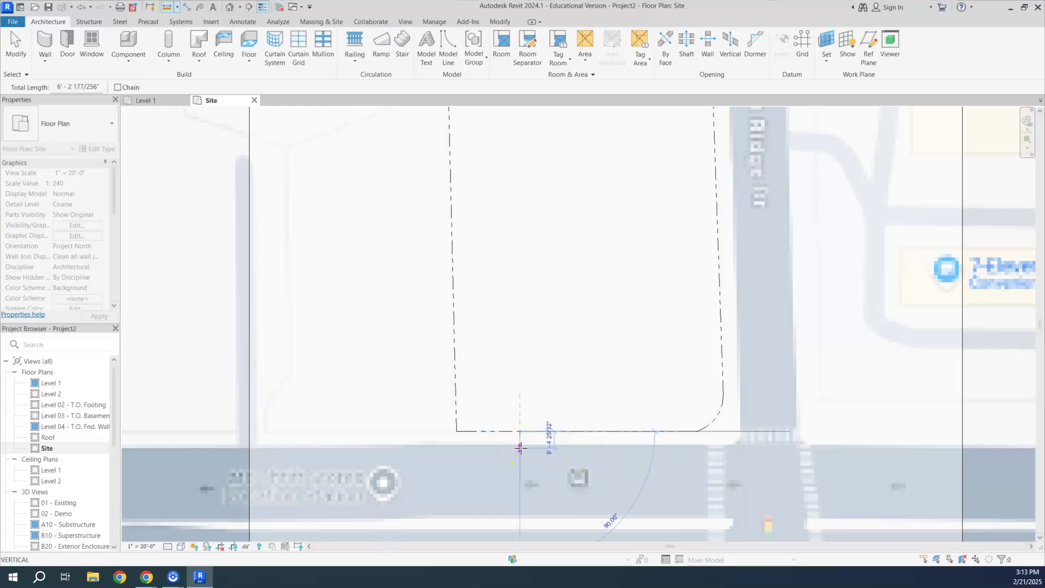
{"action": "key", "text": "Escape"}
{"action": "key", "text": "Escape"}
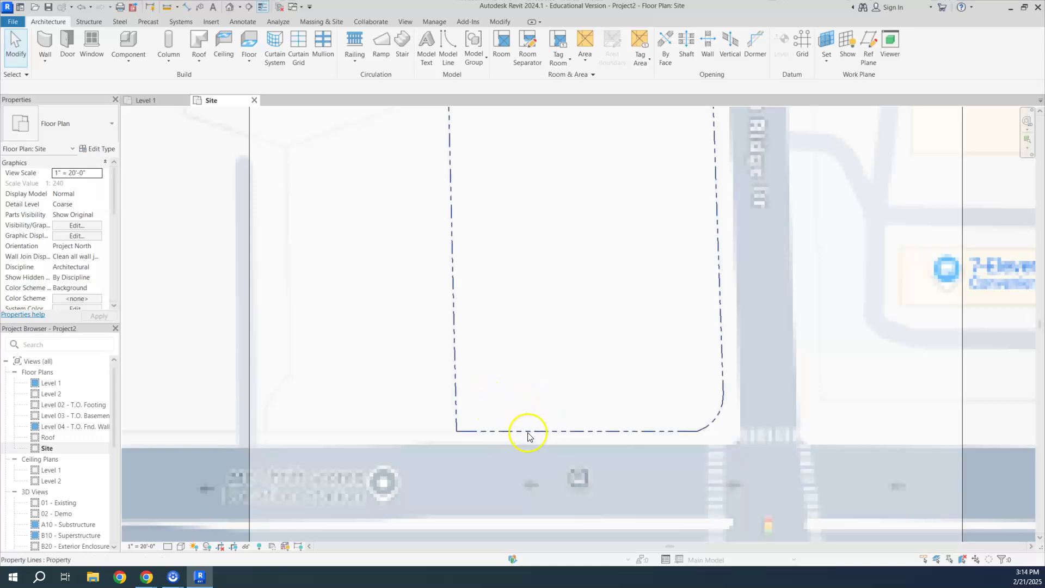
Open the South building elevation view
{"action": "scroll", "coordinate": [575, 392], "scroll_direction": "down", "scroll_amount": 3}
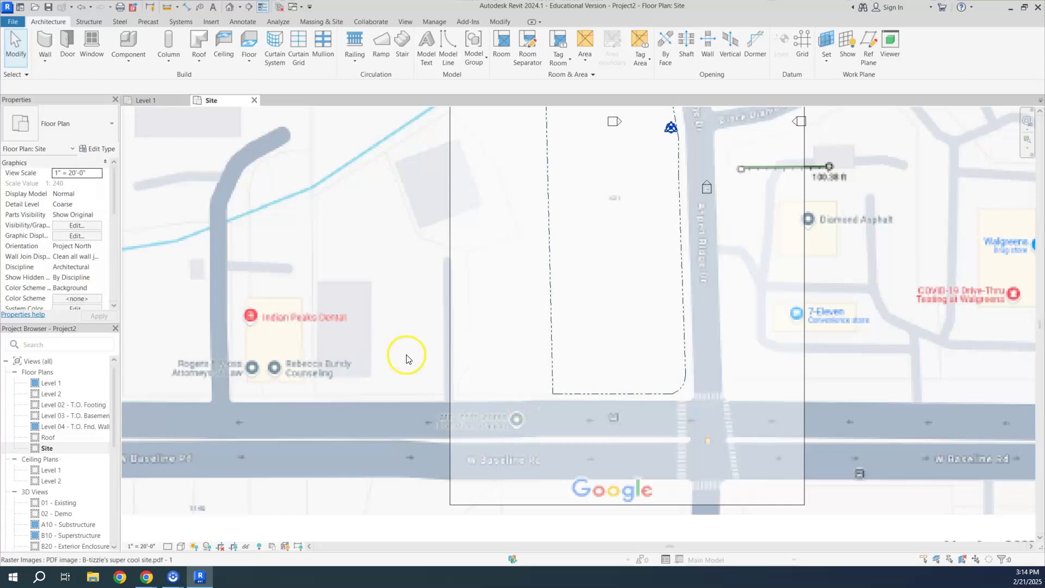
{"action": "middle_click_drag", "start_coordinate": [555, 238], "coordinate": [495, 350]}
{"action": "scroll", "coordinate": [522, 322], "scroll_direction": "down", "scroll_amount": 1}
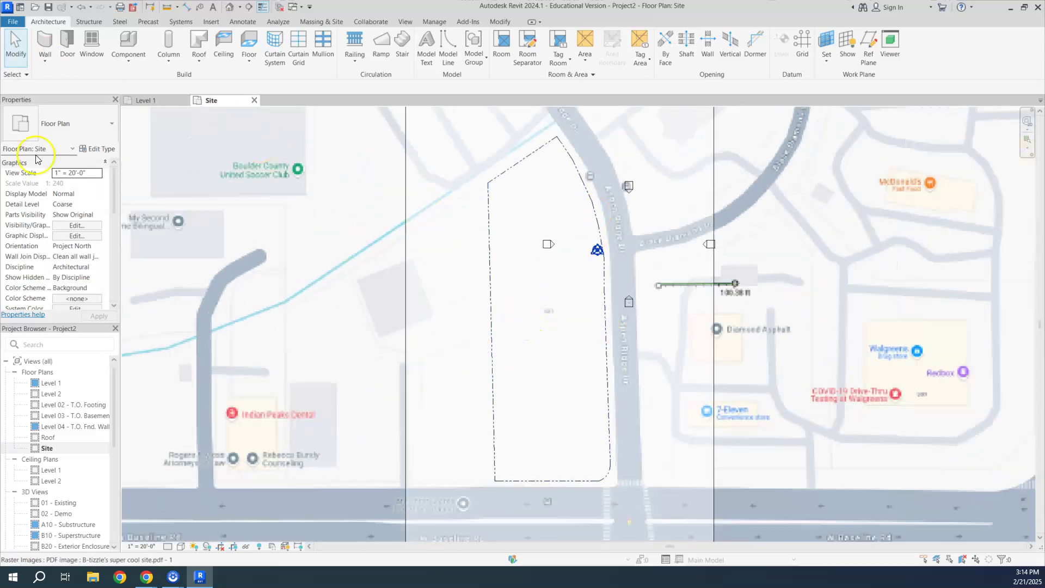
{"action": "scroll", "coordinate": [60, 425], "scroll_direction": "down", "scroll_amount": 7}
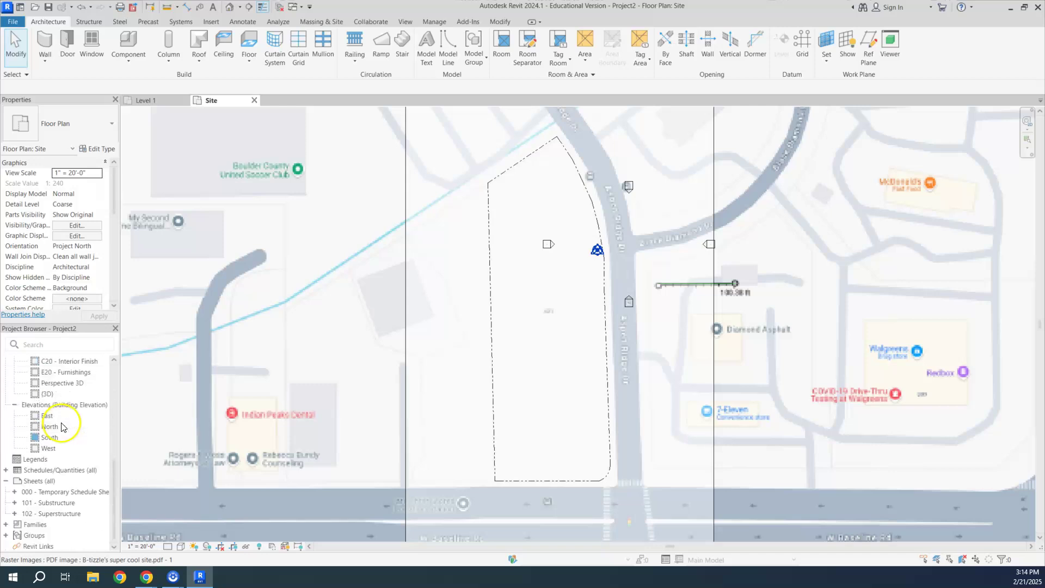
{"action": "double_click", "coordinate": [53, 438]}
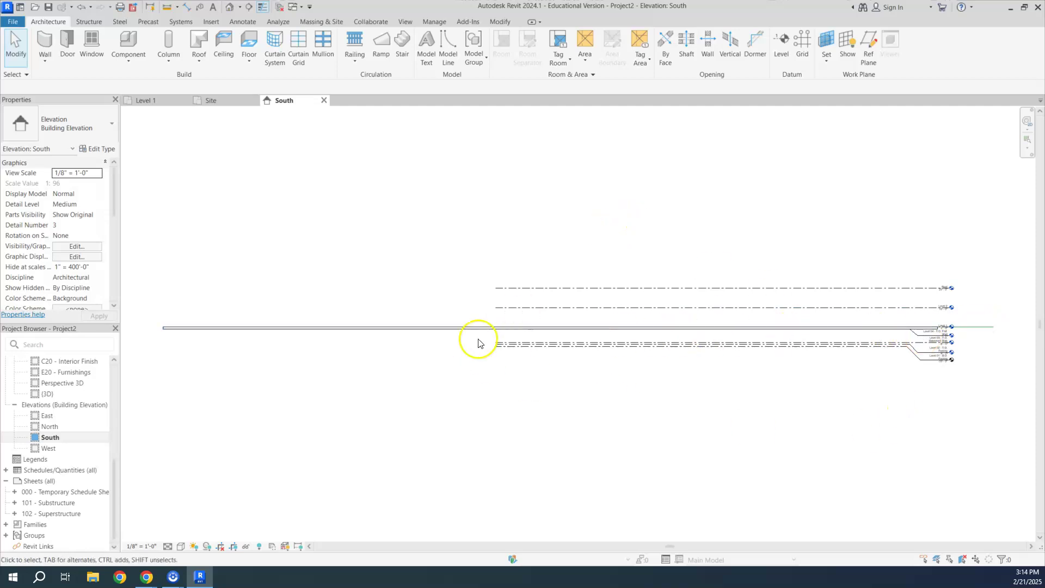
Inspect the layer structure and thickness of the toposolid's type, closing it without changes
{"action": "scroll", "coordinate": [313, 333], "scroll_direction": "up", "scroll_amount": 4}
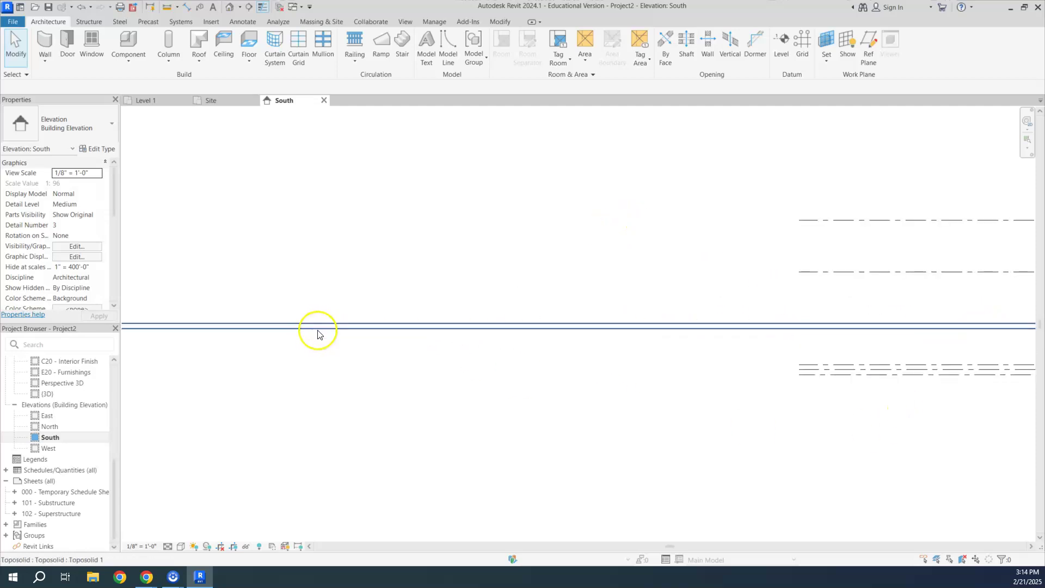
{"action": "left_click", "coordinate": [382, 326]}
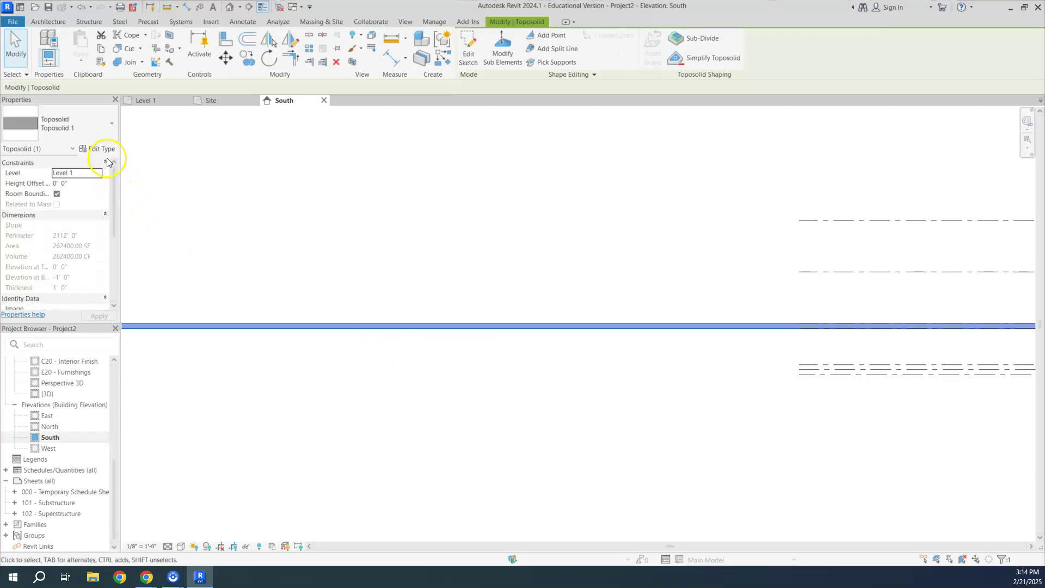
{"action": "left_click", "coordinate": [101, 150]}
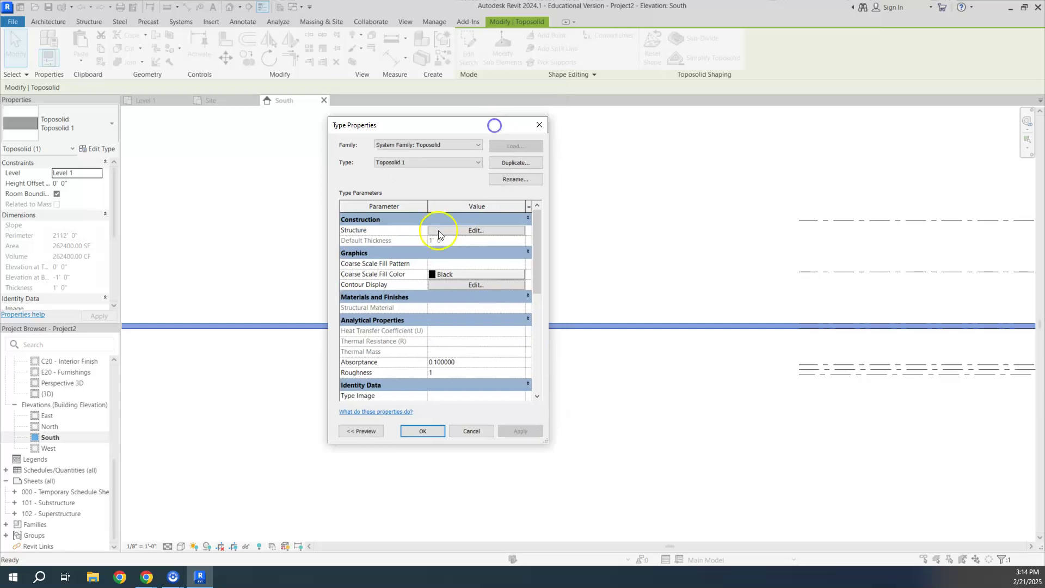
{"action": "left_click", "coordinate": [449, 232]}
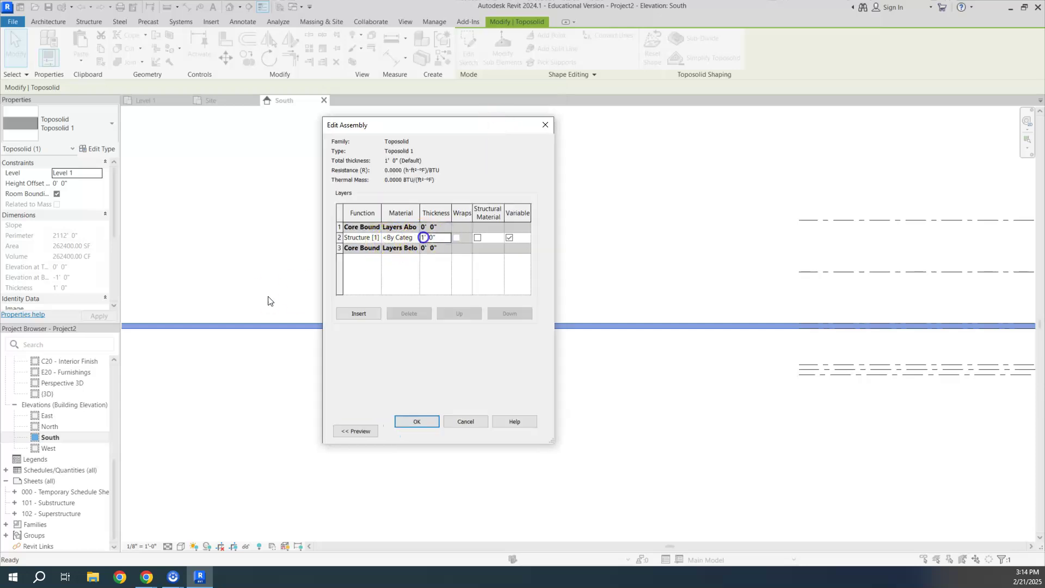
{"action": "left_click", "coordinate": [466, 422]}
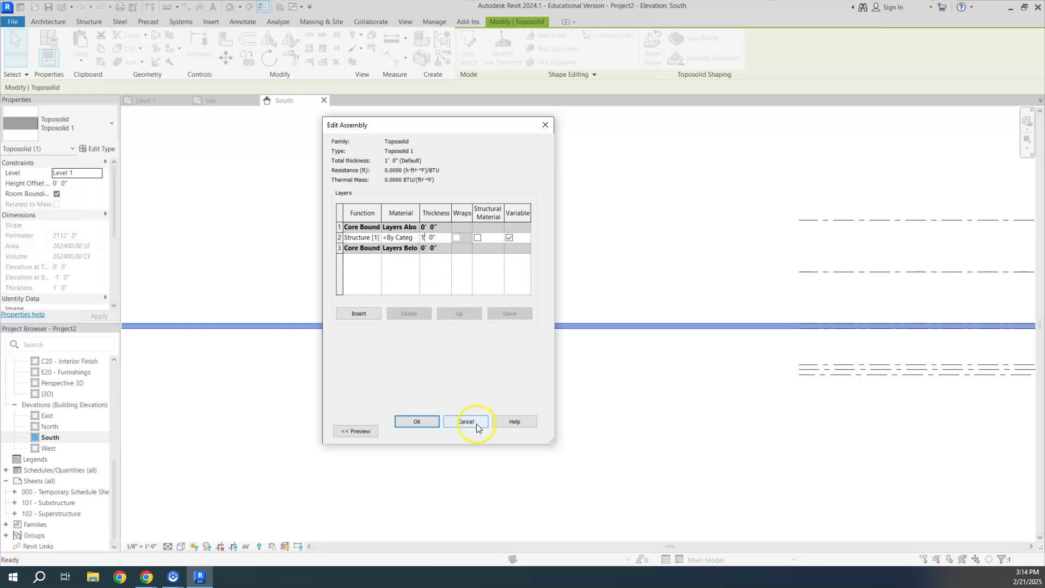
{"action": "left_click", "coordinate": [539, 124]}
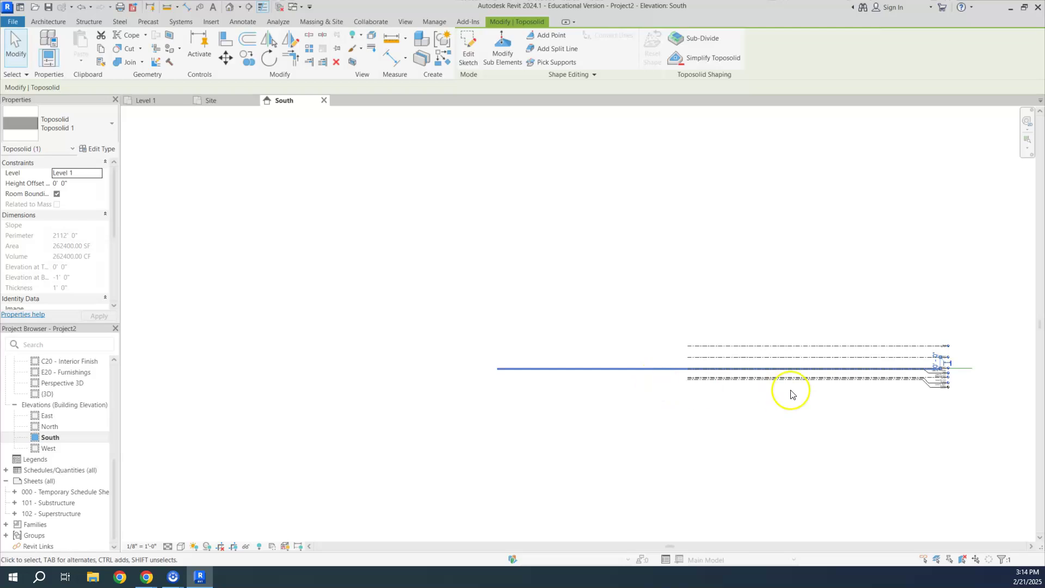
Add a level 4' above Level 1, spanning the same extents as the existing level lines
{"action": "scroll", "coordinate": [742, 368], "scroll_direction": "up", "scroll_amount": 2}
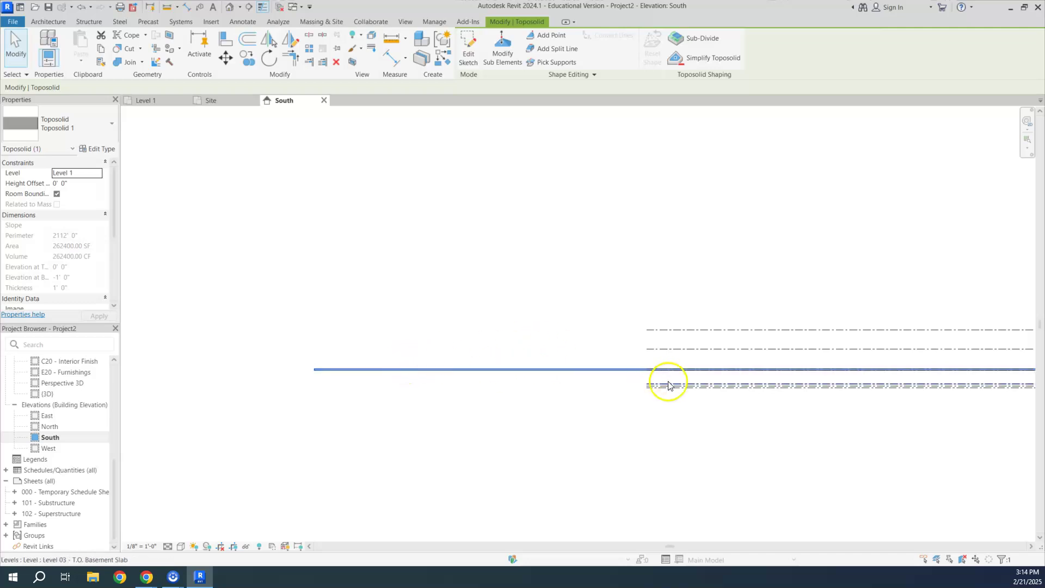
{"action": "middle_click_drag", "start_coordinate": [849, 397], "coordinate": [717, 369]}
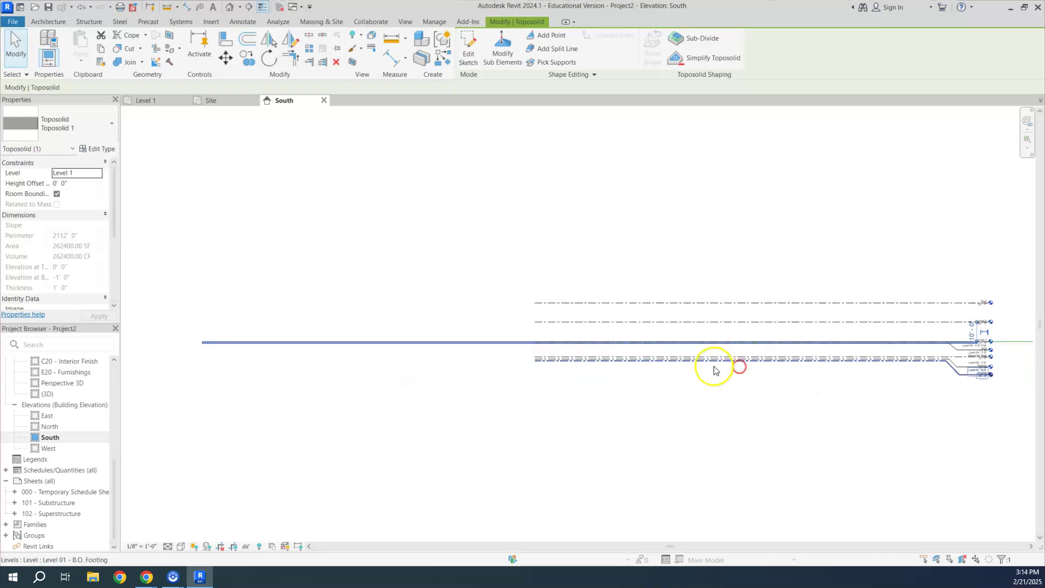
{"action": "left_click", "coordinate": [825, 383]}
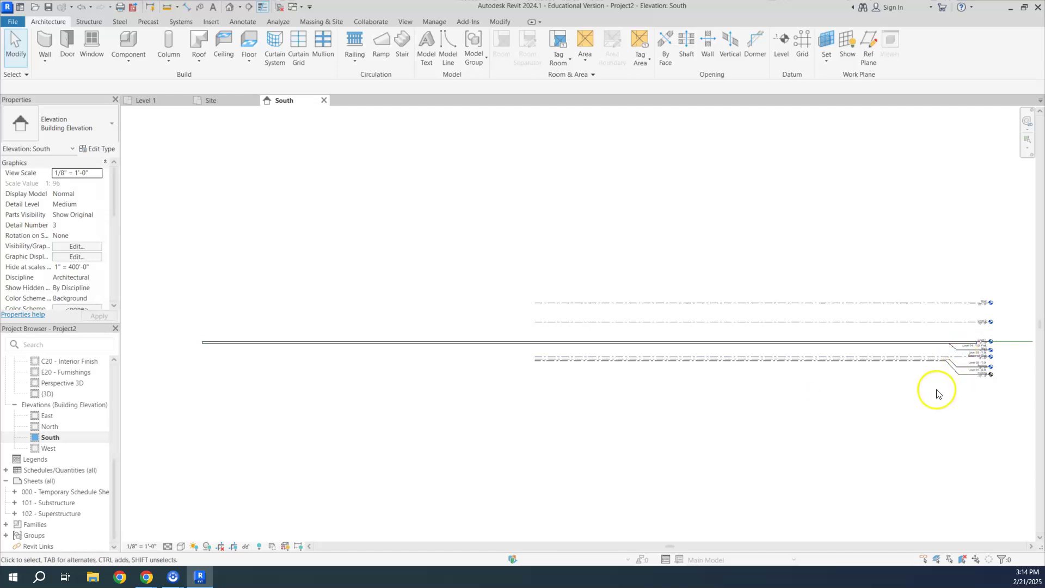
{"action": "scroll", "coordinate": [913, 402], "scroll_direction": "up", "scroll_amount": 2}
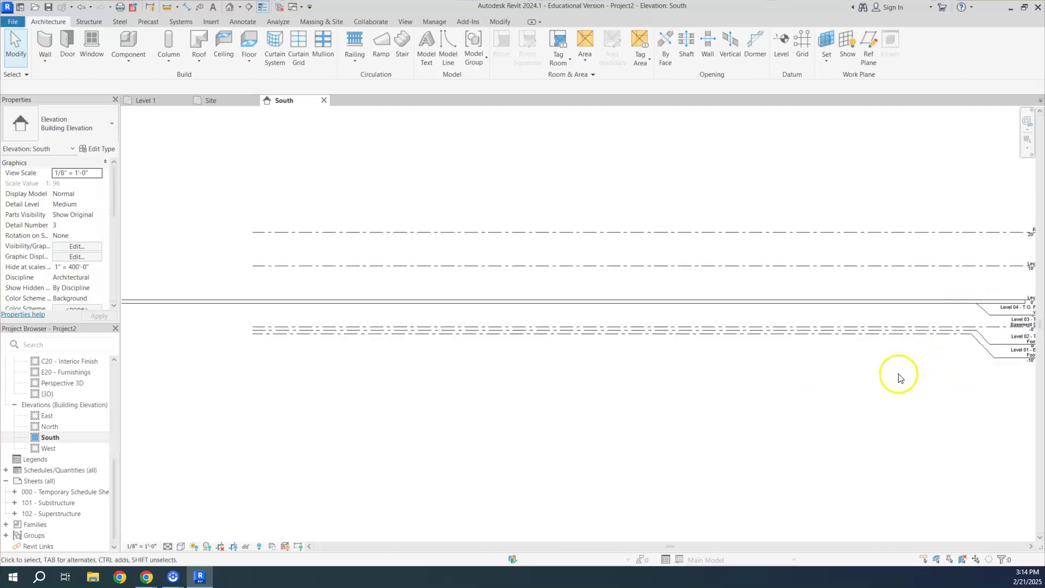
{"action": "scroll", "coordinate": [871, 383], "scroll_direction": "down", "scroll_amount": 3}
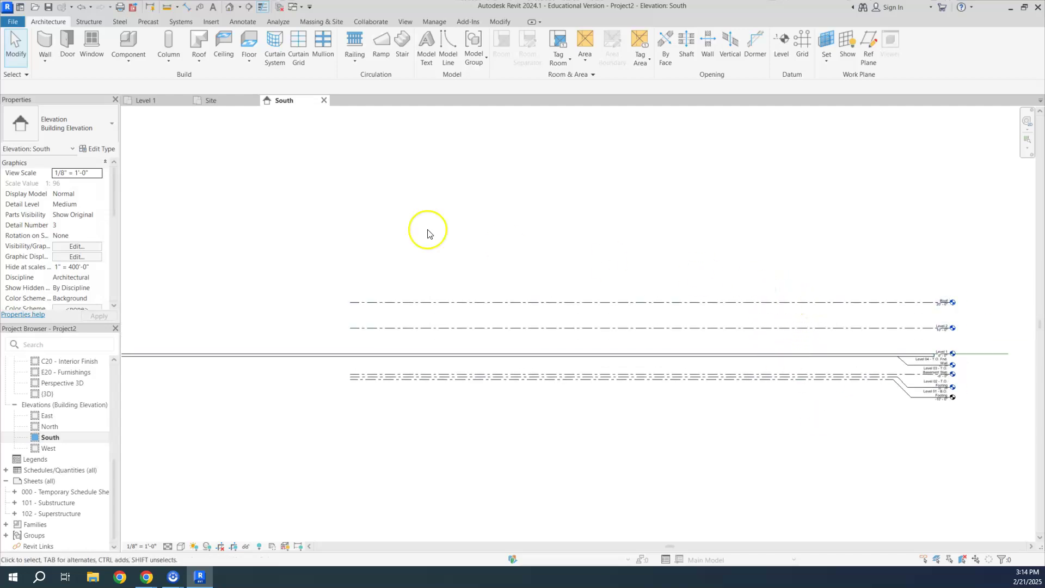
{"action": "left_click", "coordinate": [786, 48]}
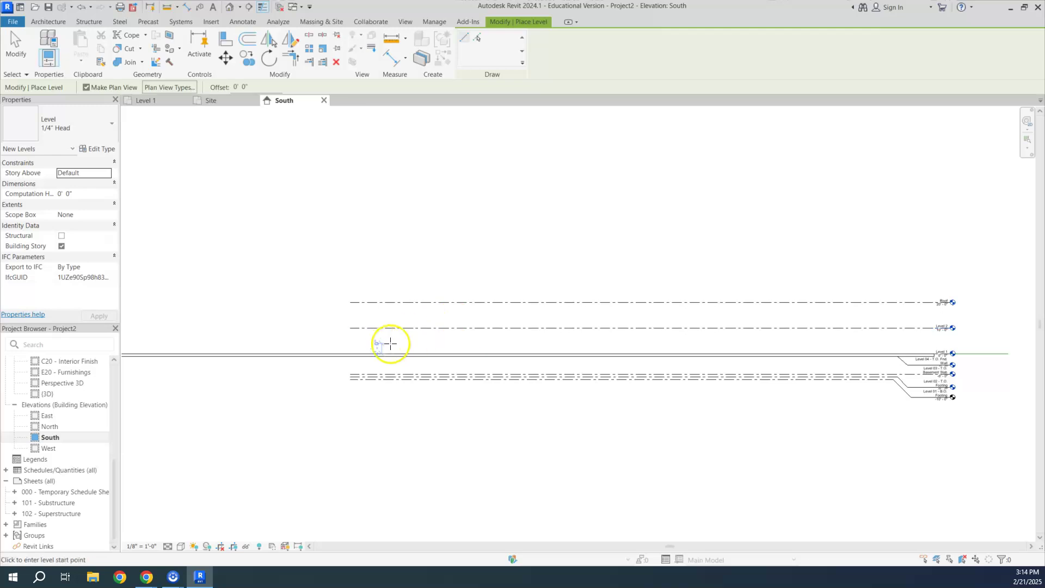
{"action": "left_click", "coordinate": [348, 343]}
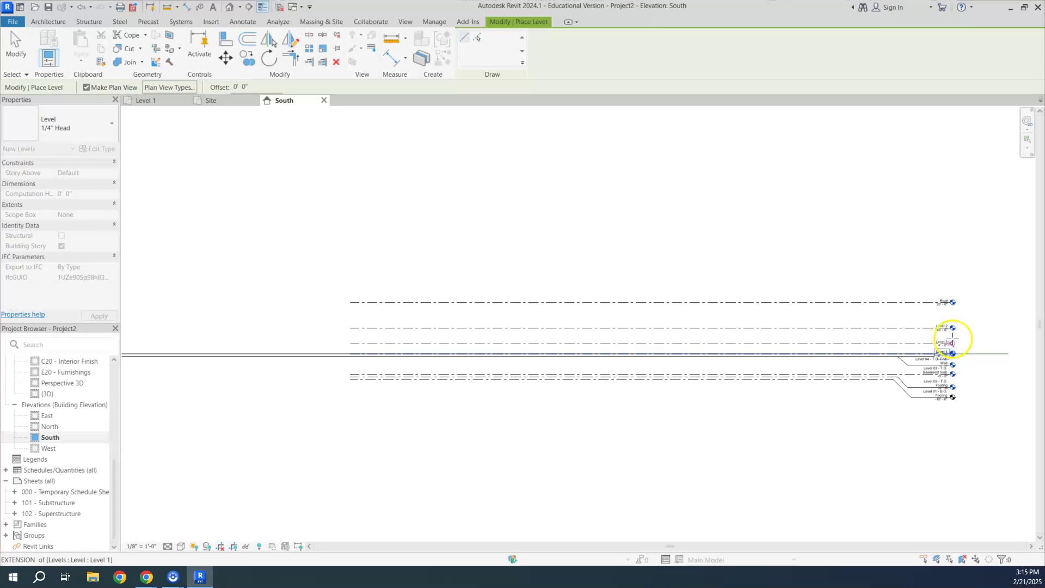
{"action": "left_click", "coordinate": [953, 339]}
{"action": "scroll", "coordinate": [951, 341], "scroll_direction": "up", "scroll_amount": 5}
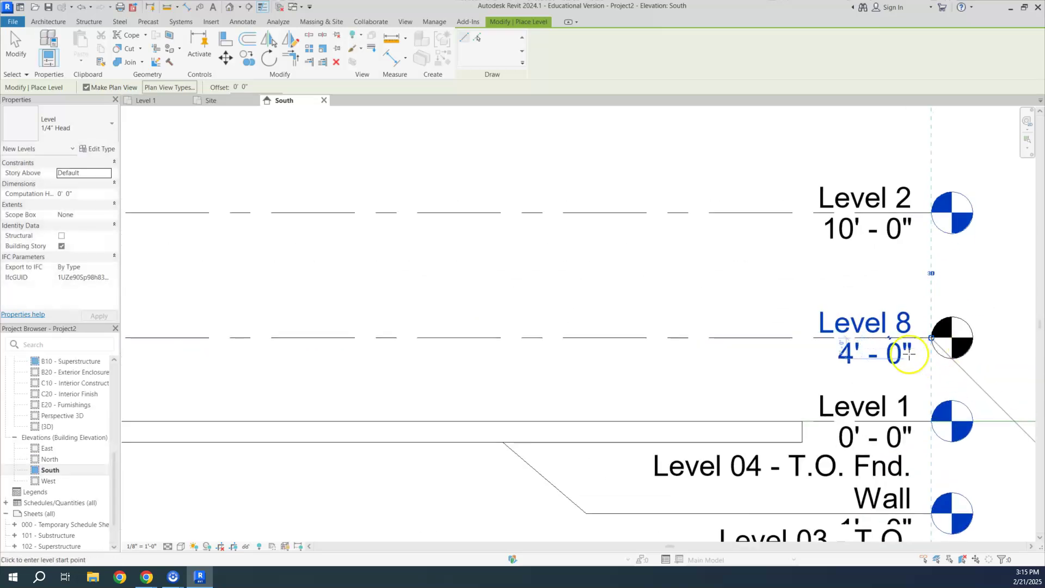
{"action": "scroll", "coordinate": [943, 289], "scroll_direction": "down", "scroll_amount": 3}
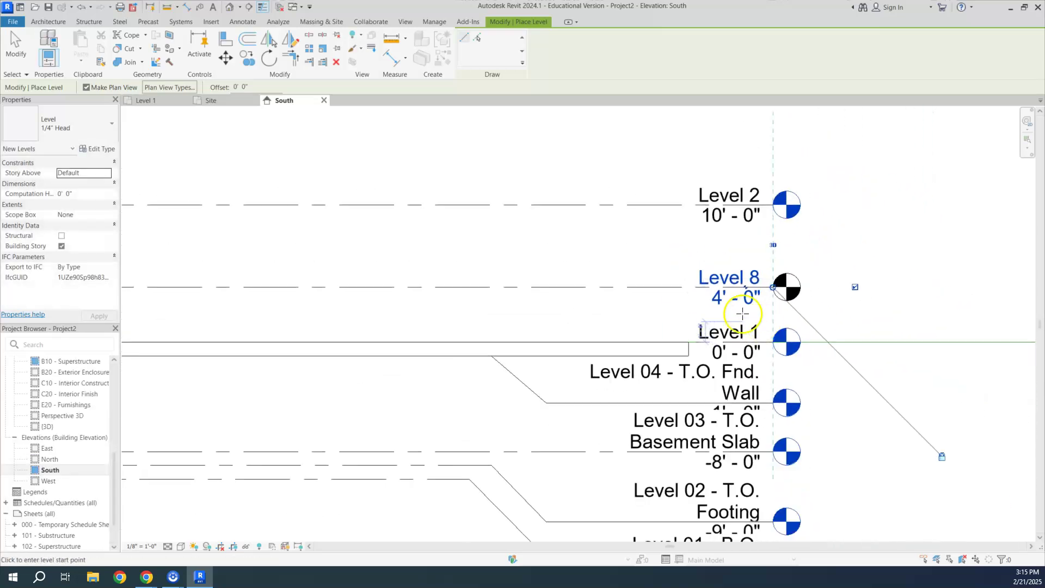
{"action": "left_click", "coordinate": [16, 47]}
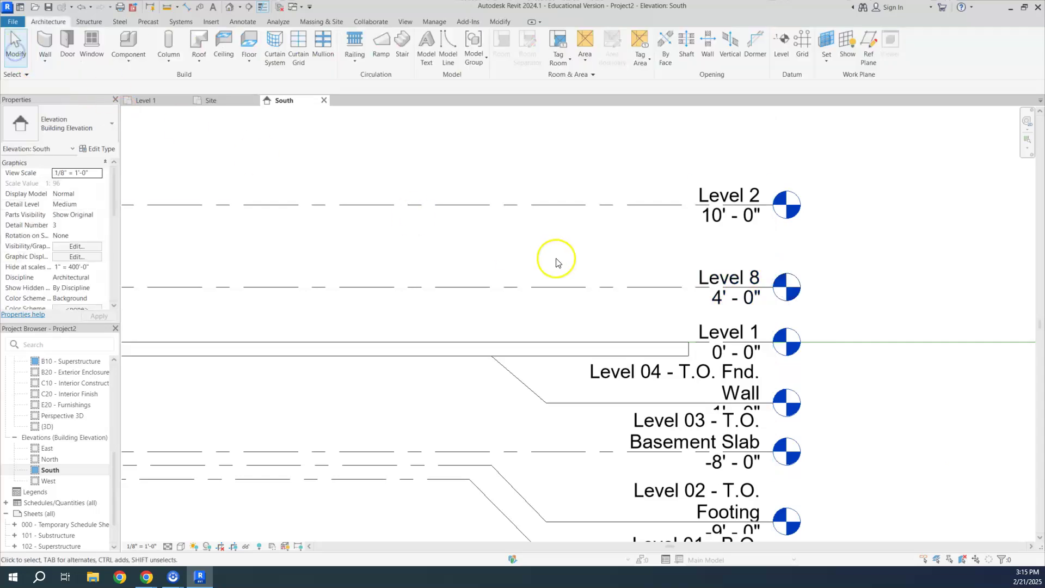
Rename the 0' - 0" level as Ground Level and rename its corresponding views
{"action": "left_click", "coordinate": [748, 334]}
{"action": "left_click", "coordinate": [748, 334]}
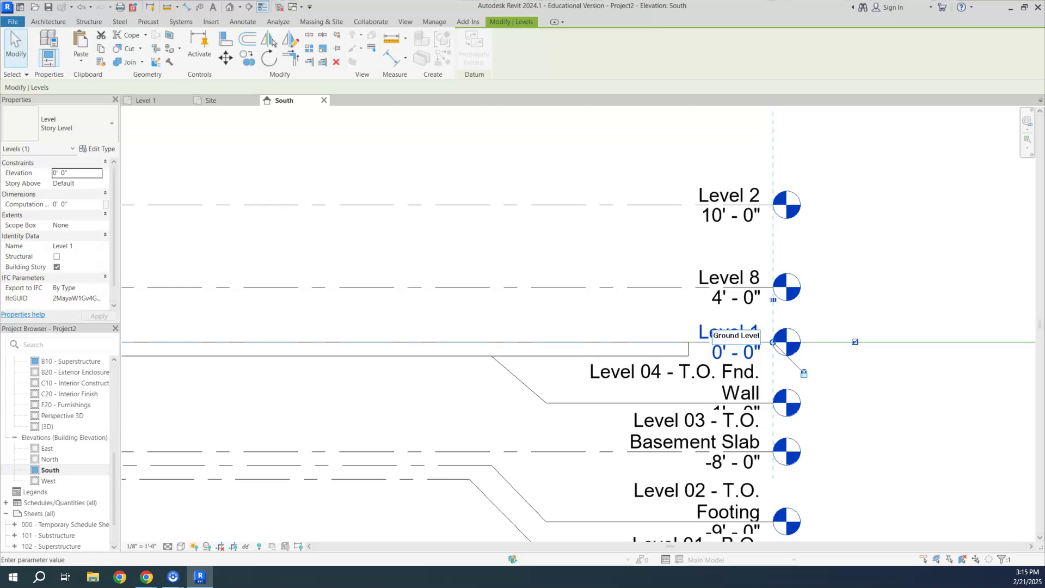
{"action": "key", "text": "Return"}
{"action": "left_click", "coordinate": [559, 290]}
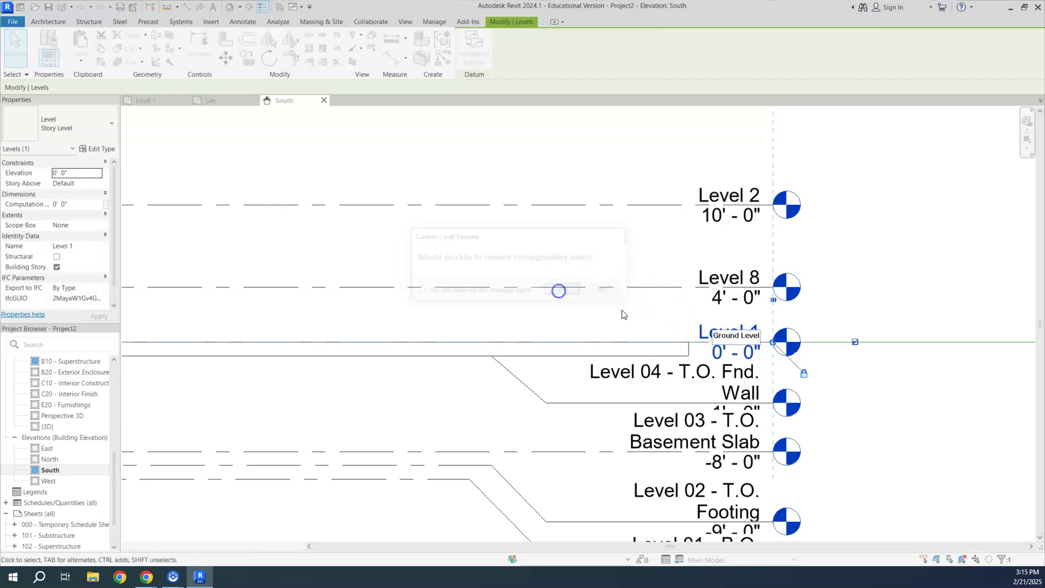
{"action": "left_click", "coordinate": [852, 301]}
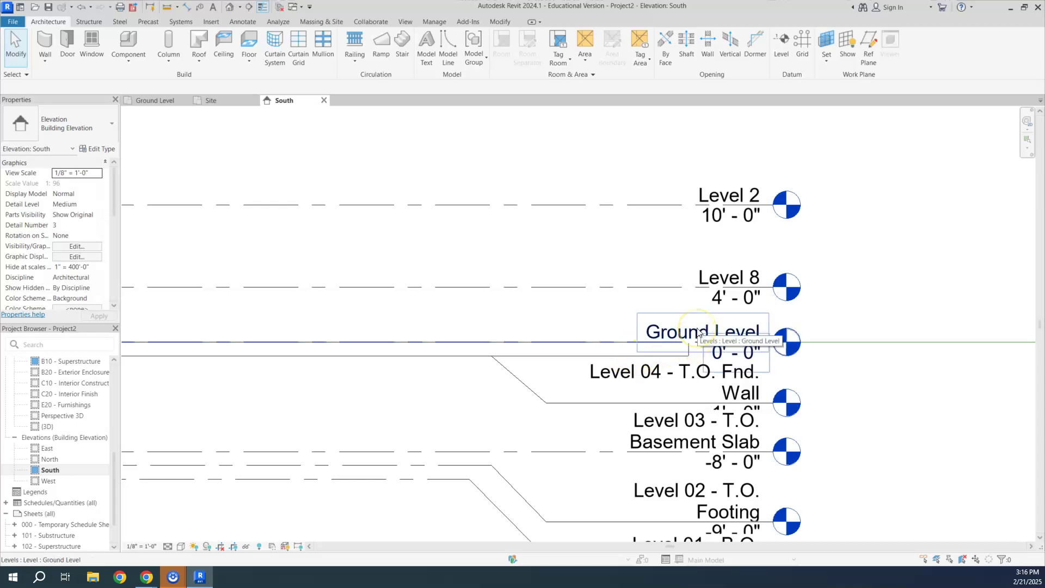
Rename the level at 4' - 0" as Level 1, together with its corresponding views
{"action": "left_click", "coordinate": [733, 276]}
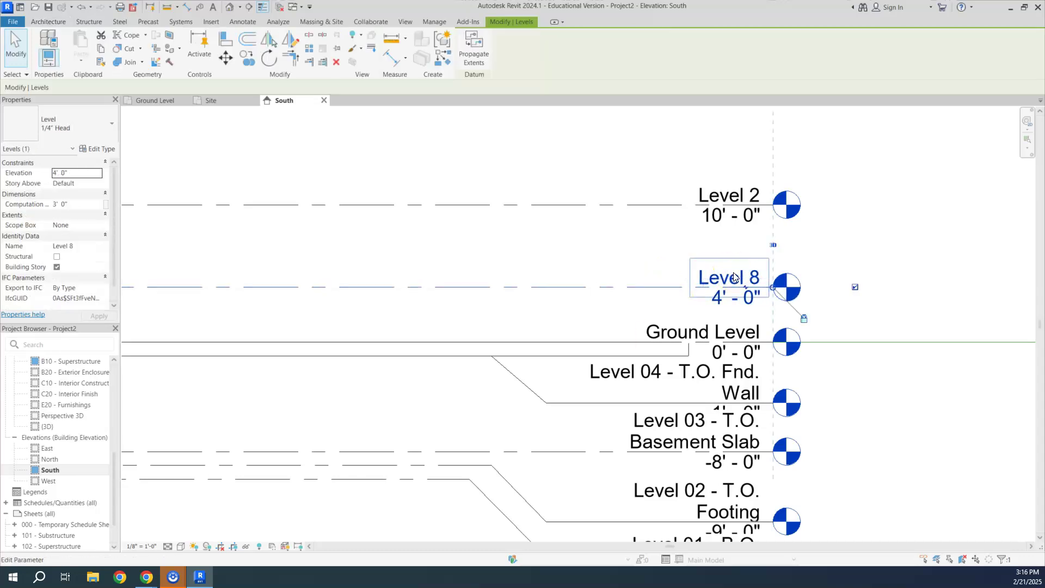
{"action": "left_click", "coordinate": [734, 276]}
{"action": "type", "text": "Level 1"}
{"action": "key", "text": "Return"}
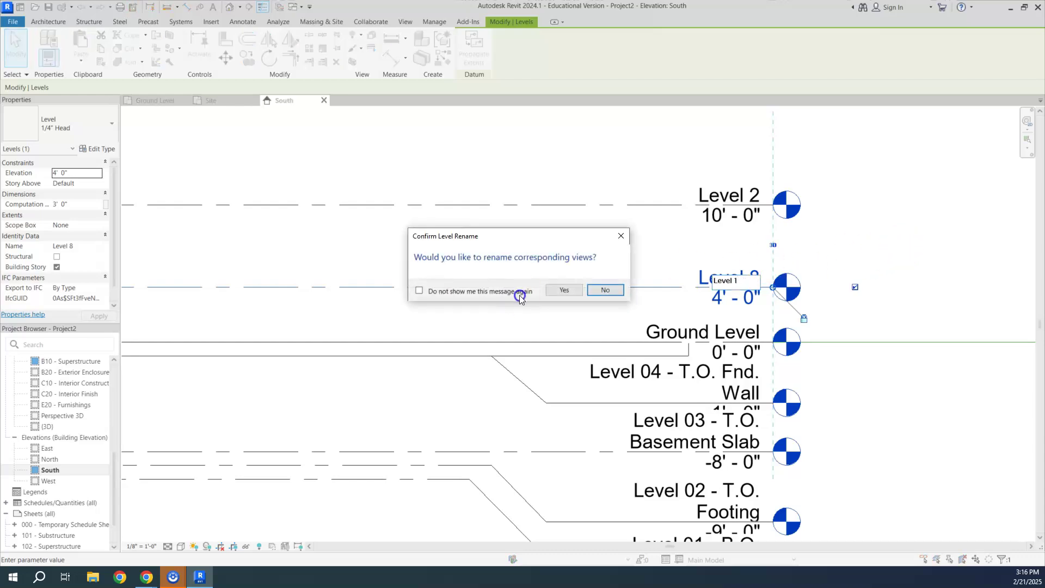
{"action": "left_click", "coordinate": [560, 291]}
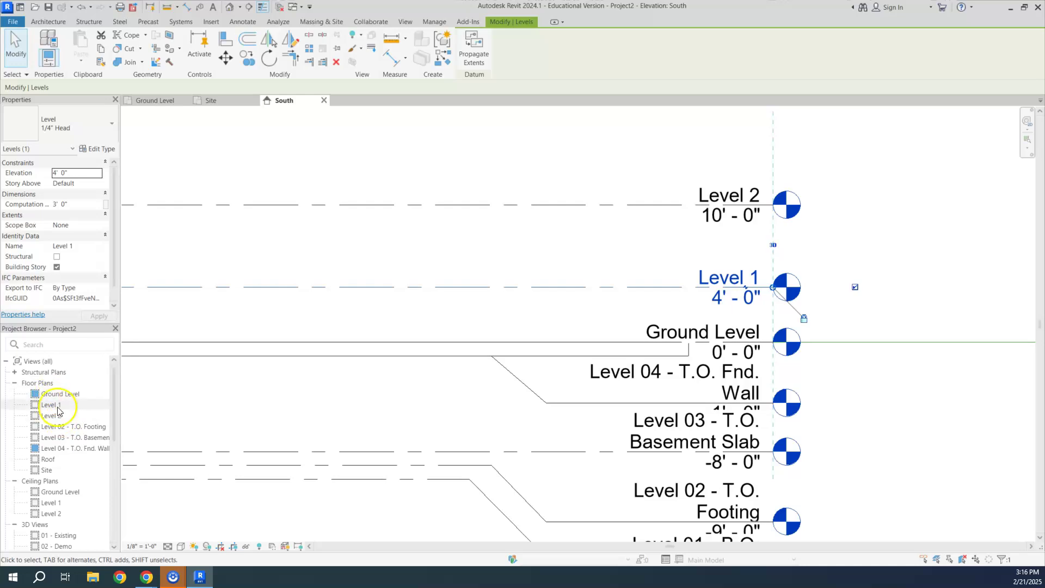
Set the elevation of Level 1 to 4"
{"action": "left_click", "coordinate": [728, 300]}
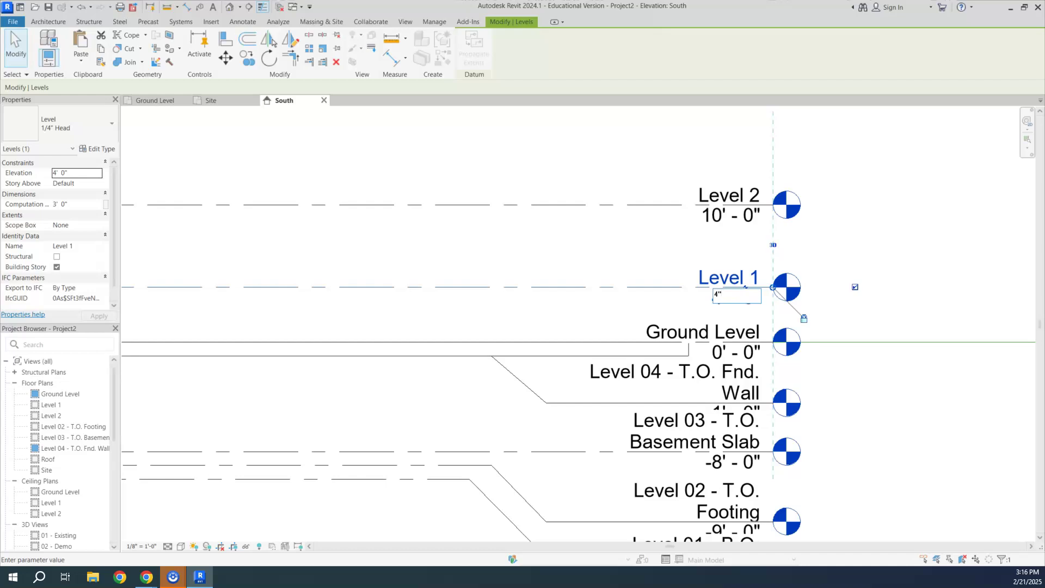
{"action": "type", "text": "4\""}
{"action": "key", "text": "Return"}
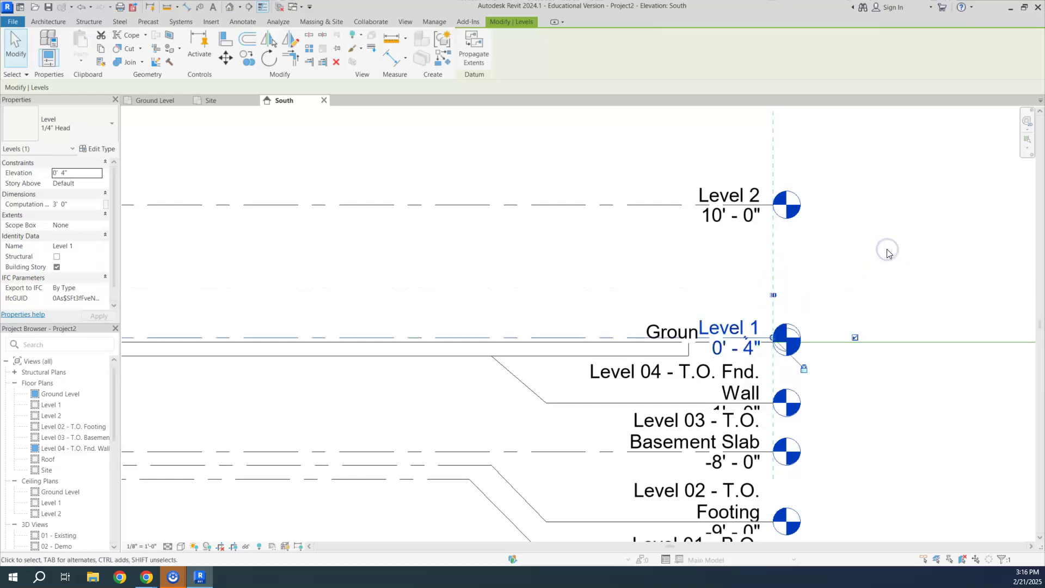
{"action": "left_click", "coordinate": [612, 314]}
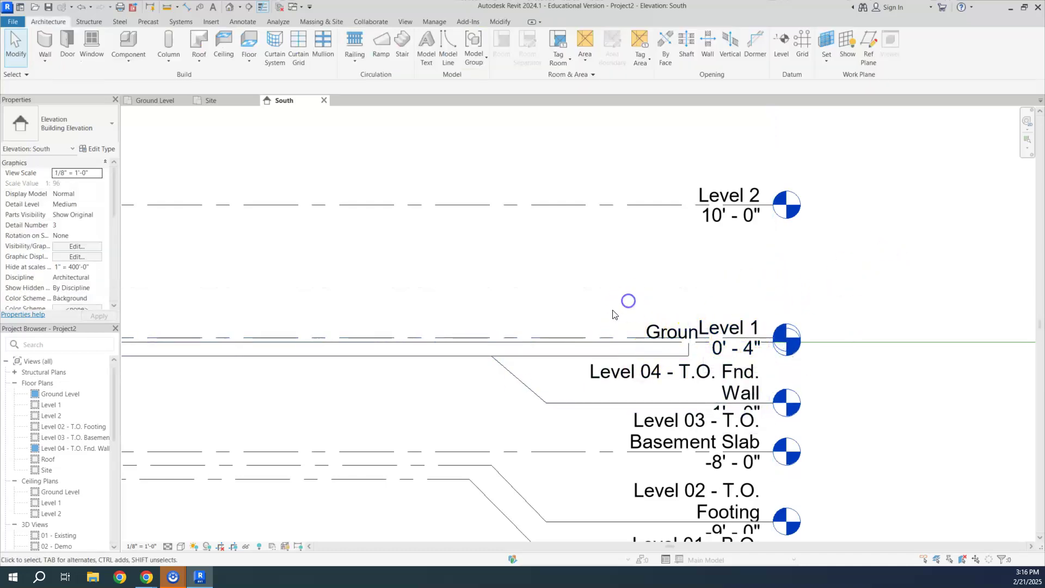
Add an elbow to the Level 1 line and move its head above the Ground Level label
{"action": "left_click", "coordinate": [577, 338]}
{"action": "left_click", "coordinate": [740, 341]}
{"action": "scroll", "coordinate": [747, 341], "scroll_direction": "up", "scroll_amount": 2}
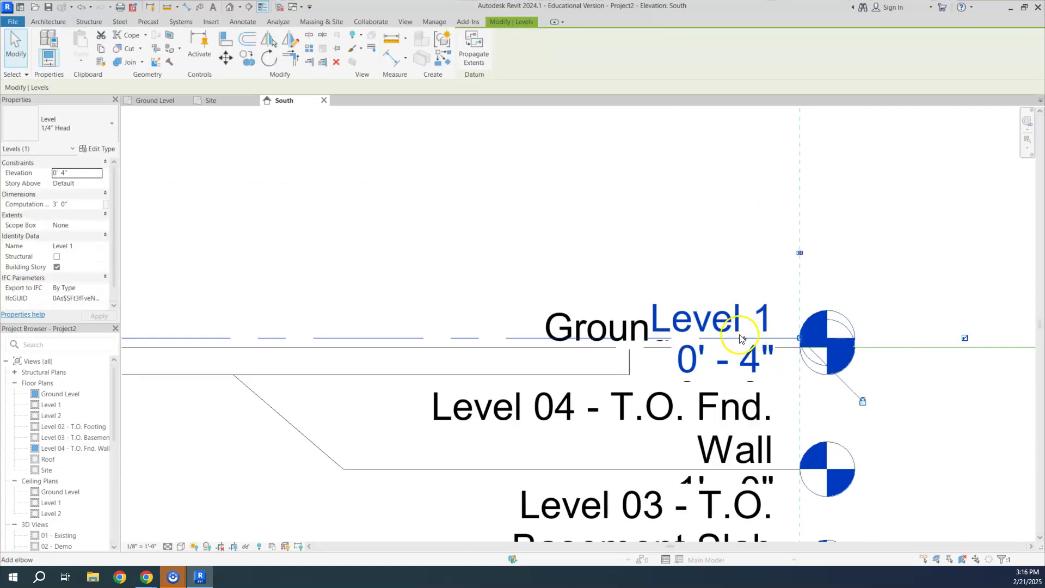
{"action": "left_click", "coordinate": [746, 341]}
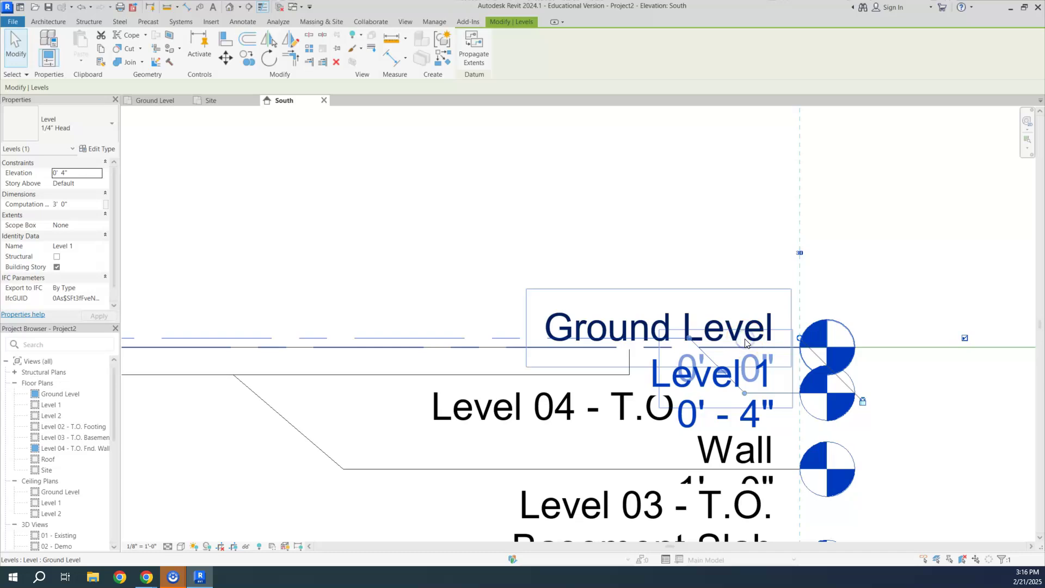
{"action": "left_click_drag", "start_coordinate": [745, 393], "coordinate": [739, 243]}
{"action": "scroll", "coordinate": [732, 316], "scroll_direction": "down", "scroll_amount": 2}
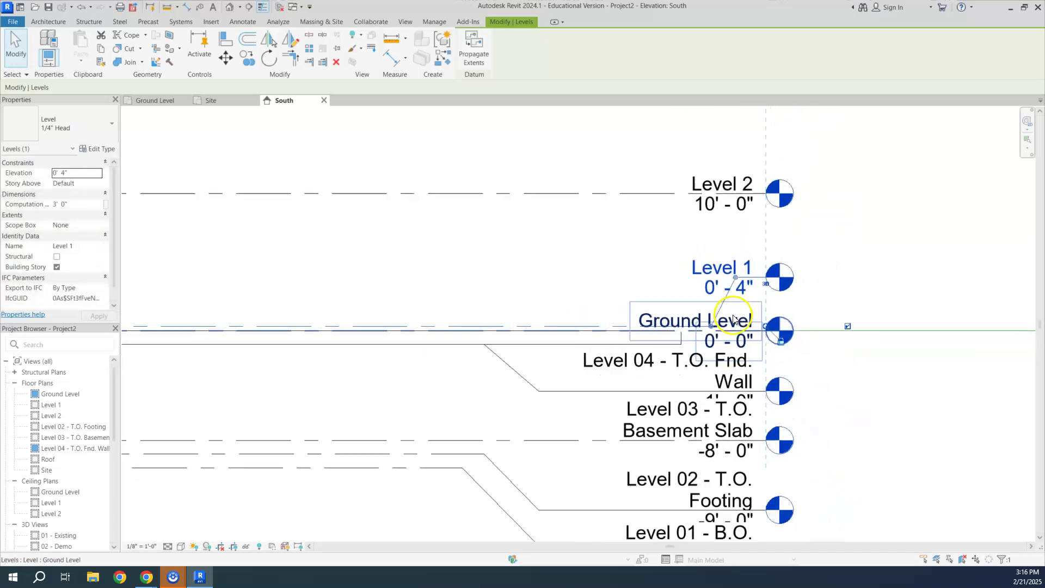
{"action": "scroll", "coordinate": [732, 319], "scroll_direction": "down", "scroll_amount": 1}
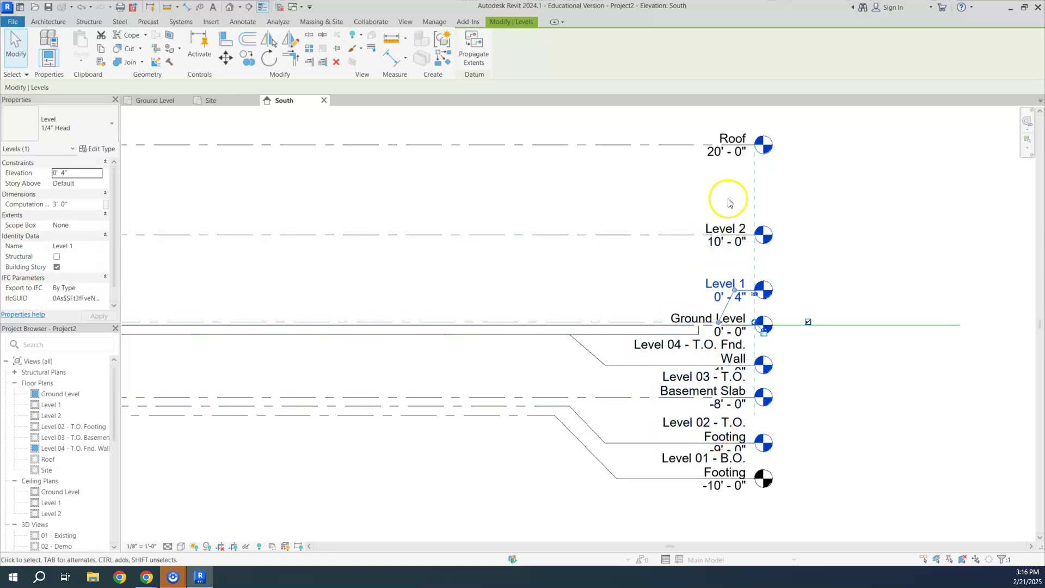
Try a view scale of 1/4" = 1'-0" for the South elevation and return it to 1/8" = 1'-0"
{"action": "left_click", "coordinate": [152, 545]}
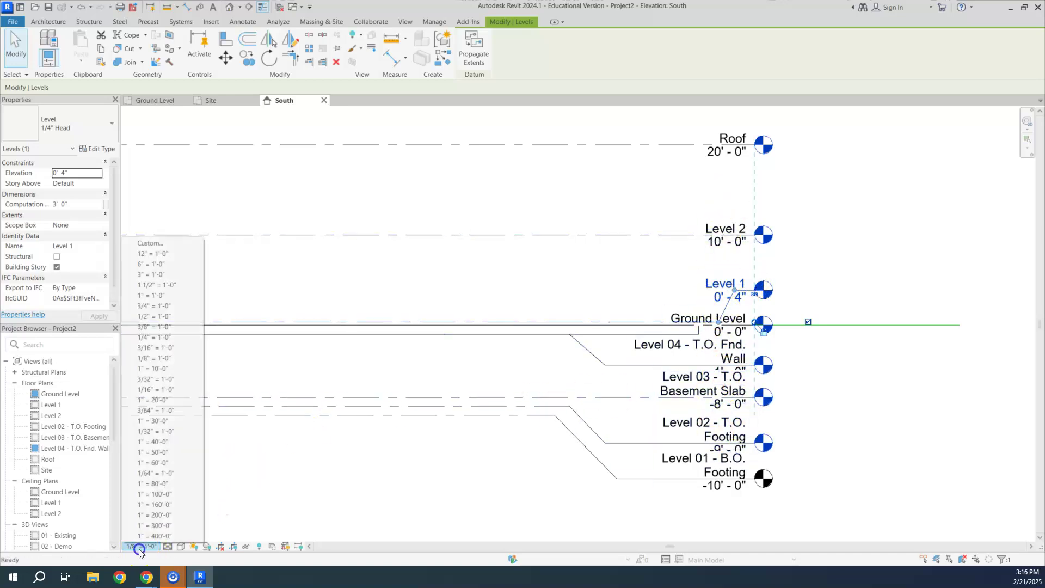
{"action": "left_click", "coordinate": [157, 338]}
{"action": "key", "text": "Escape"}
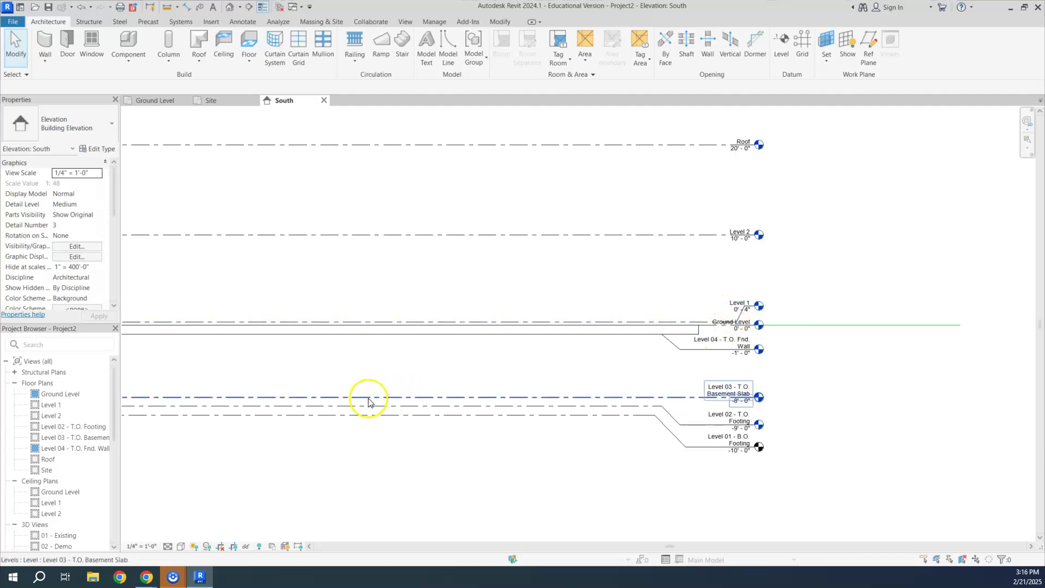
{"action": "left_click", "coordinate": [142, 546]}
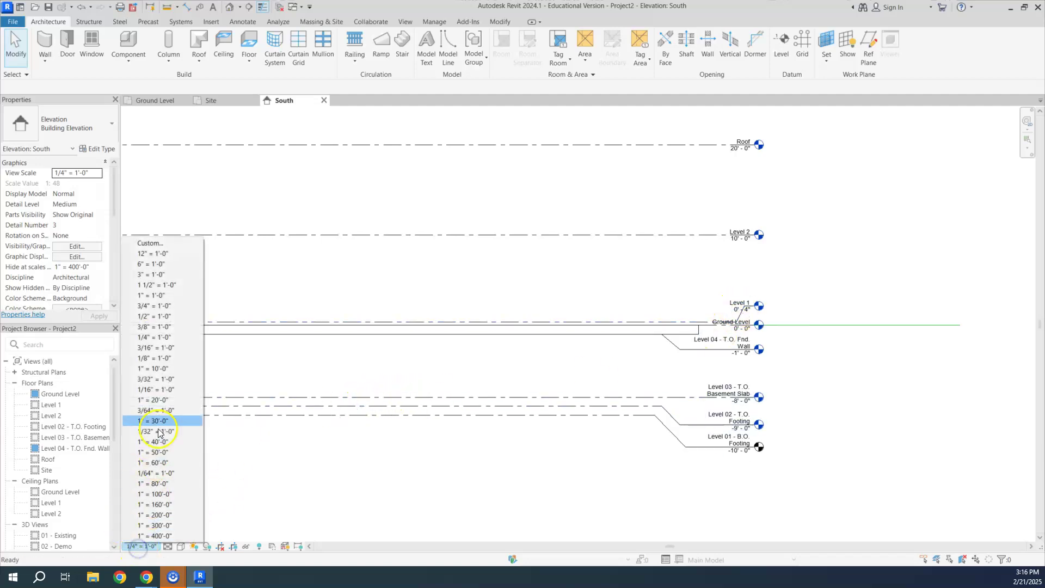
{"action": "left_click", "coordinate": [153, 357]}
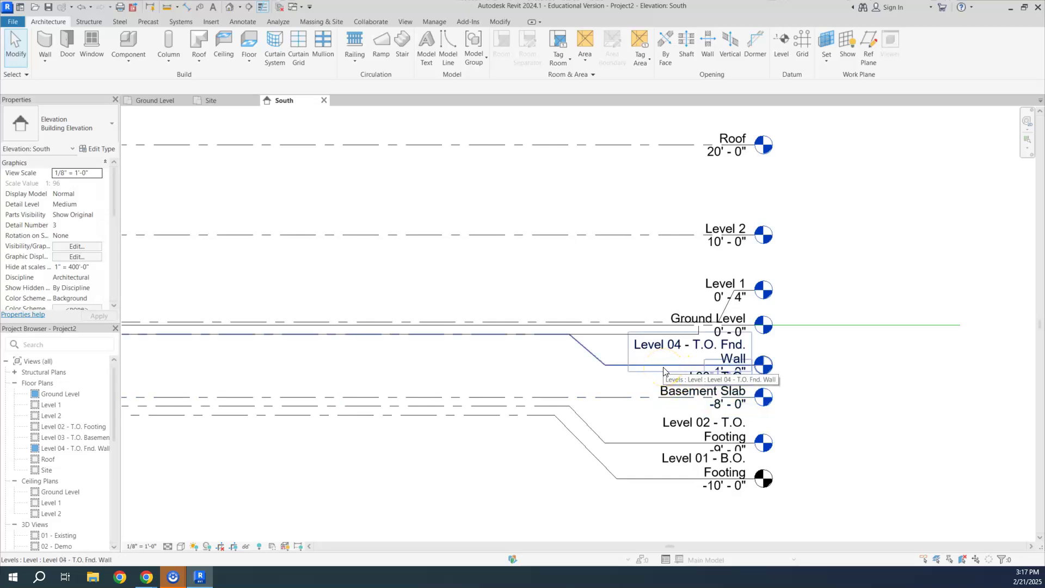
{"action": "left_click", "coordinate": [650, 338]}
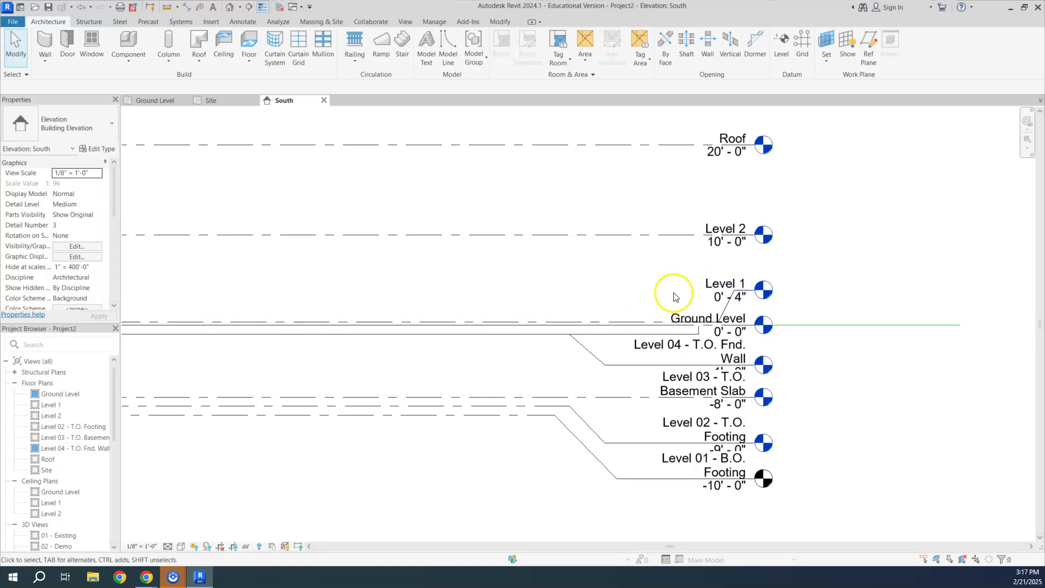
{"action": "left_click", "coordinate": [606, 327]}
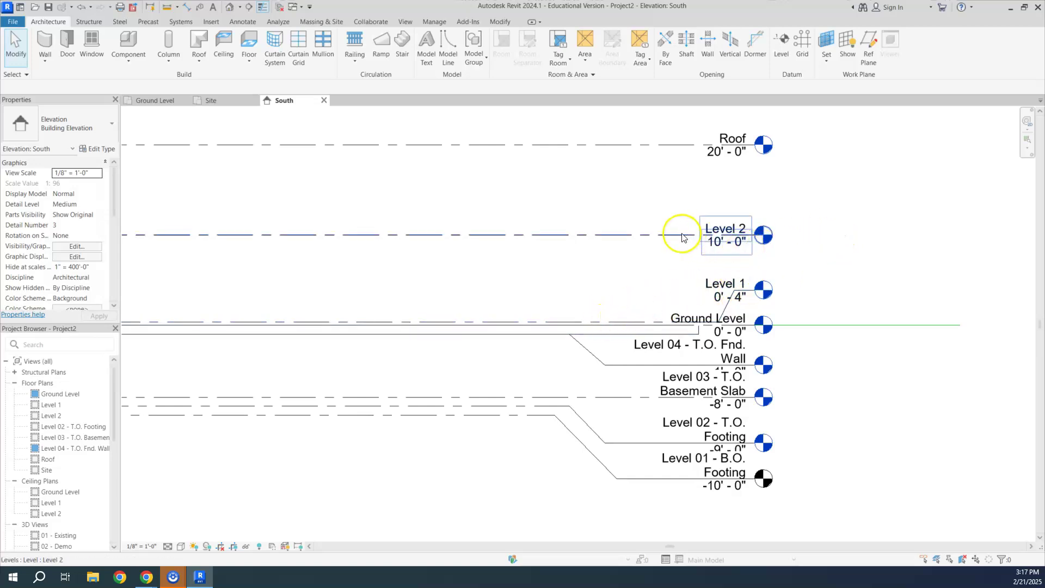
Set the elevation of Level 2 to 10' 4"
{"action": "left_click", "coordinate": [729, 250]}
{"action": "left_click", "coordinate": [745, 246]}
{"action": "left_click", "coordinate": [719, 244]}
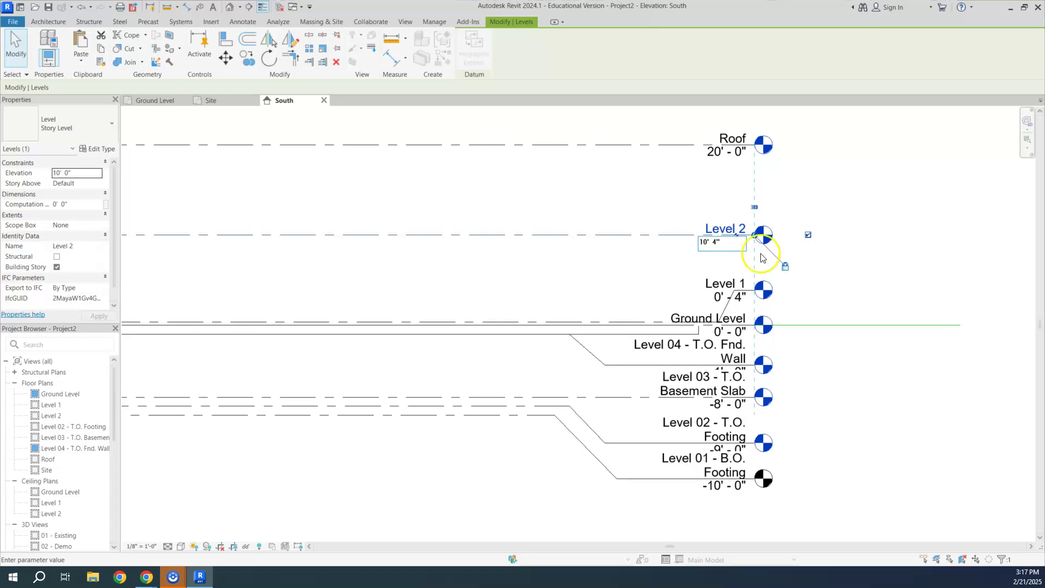
{"action": "left_click", "coordinate": [924, 266]}
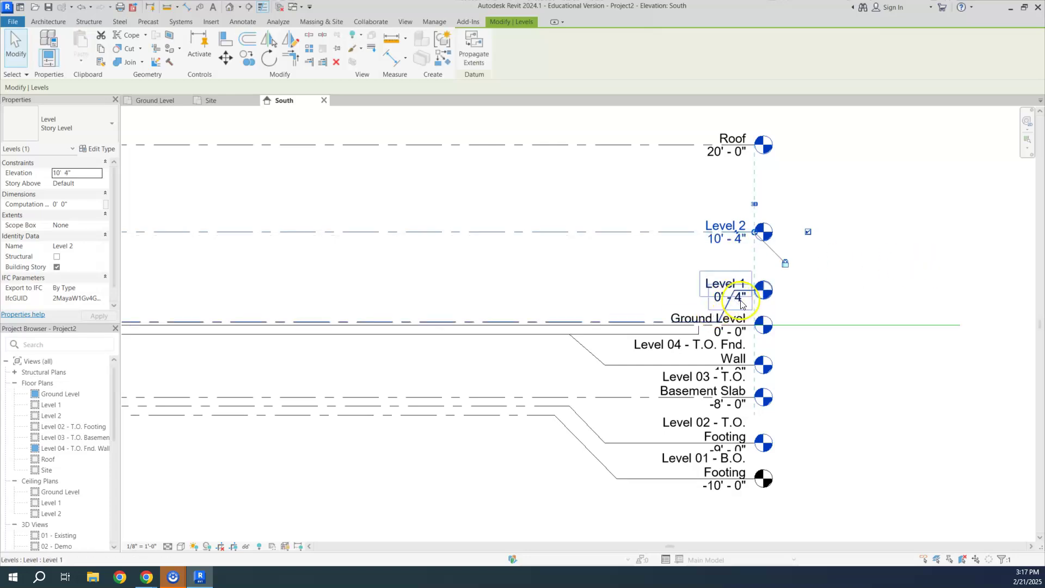
Set the elevation of the Roof level to 20' 4"
{"action": "left_click", "coordinate": [740, 152]}
{"action": "left_click", "coordinate": [742, 155]}
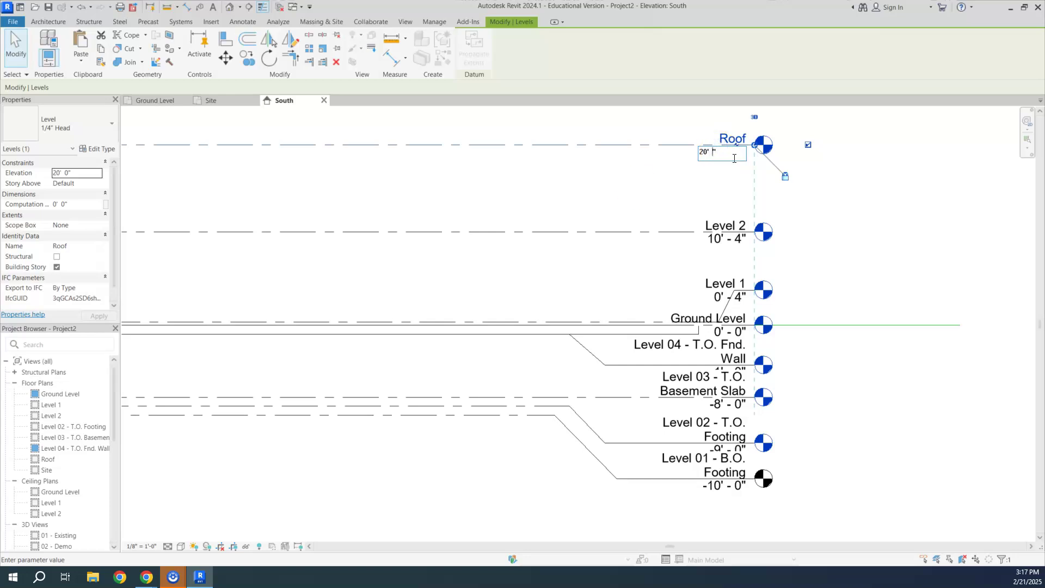
{"action": "type", "text": "20' 4"}
{"action": "left_click", "coordinate": [803, 221]}
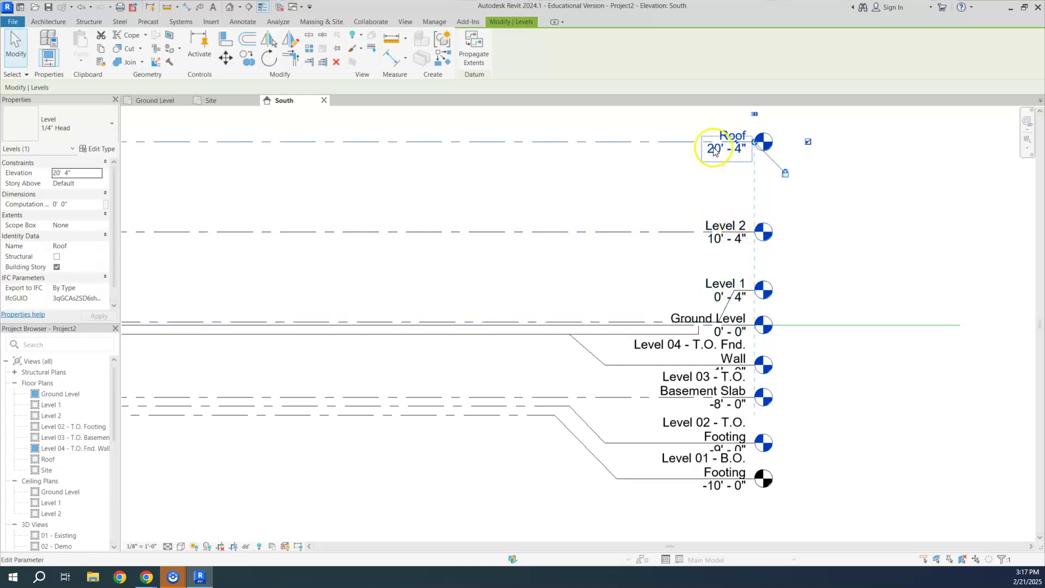
Open the default 3D view and display the model in the Shaded visual style
{"action": "scroll", "coordinate": [59, 479], "scroll_direction": "down", "scroll_amount": 10}
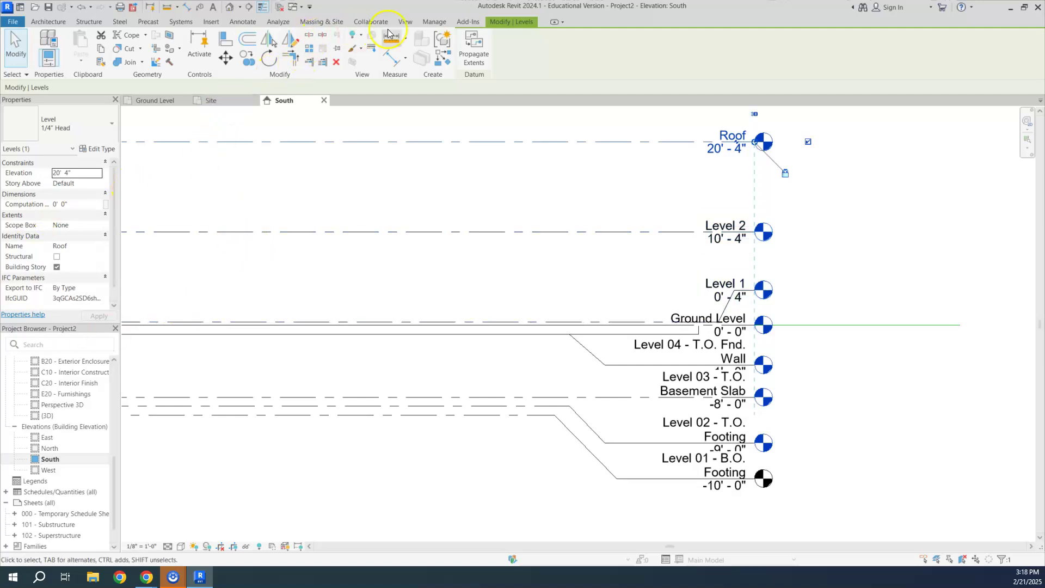
{"action": "left_click", "coordinate": [407, 22]}
{"action": "left_click", "coordinate": [375, 43]}
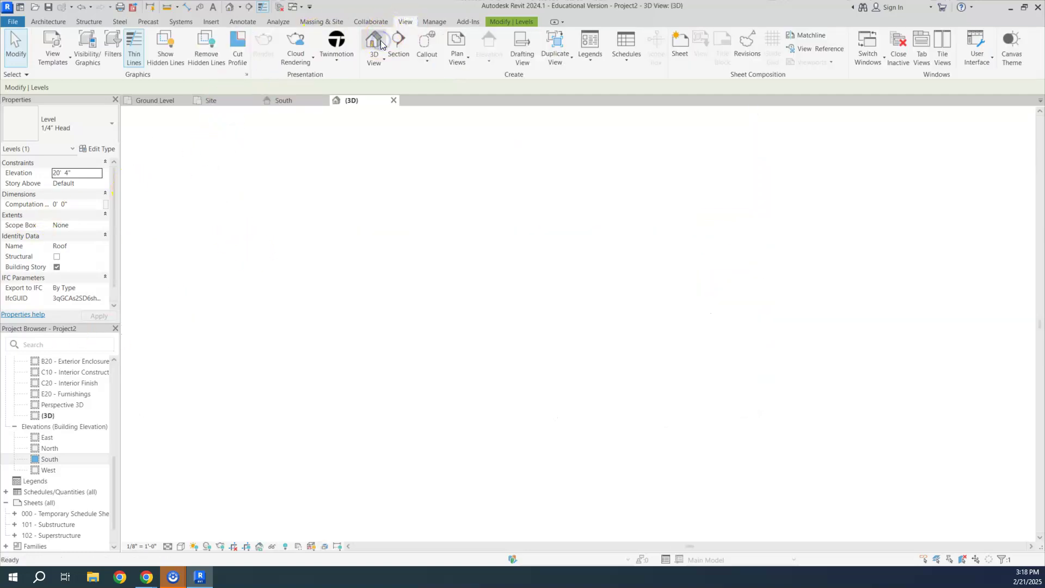
{"action": "left_click", "coordinate": [179, 546]}
{"action": "left_click", "coordinate": [188, 492]}
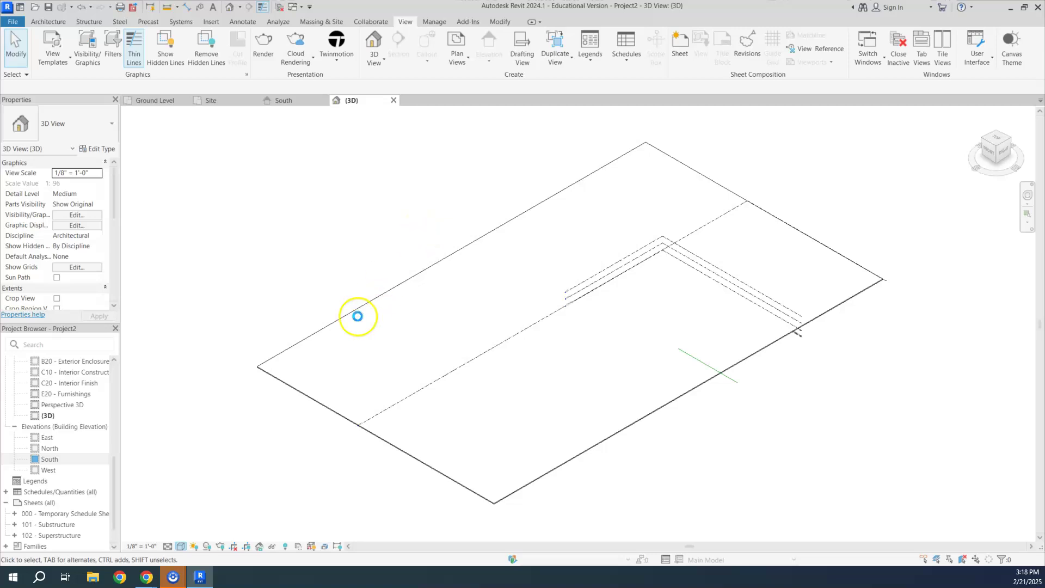
{"action": "key", "text": "s"}
{"action": "key", "text": "d"}
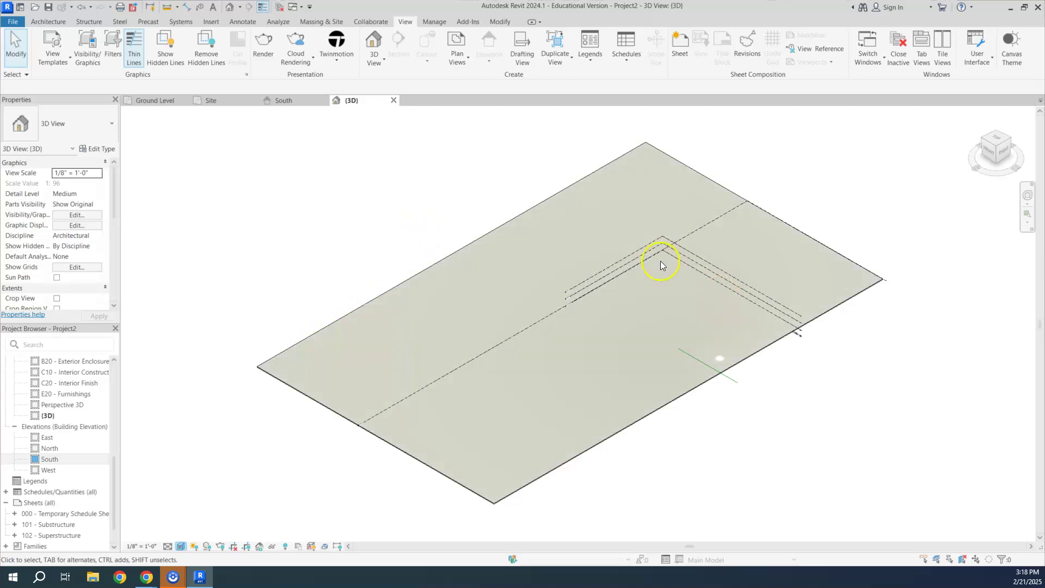
Open the material selection for the structure layer of the Toposolid 1 type and search for "grass"
{"action": "left_click", "coordinate": [417, 277]}
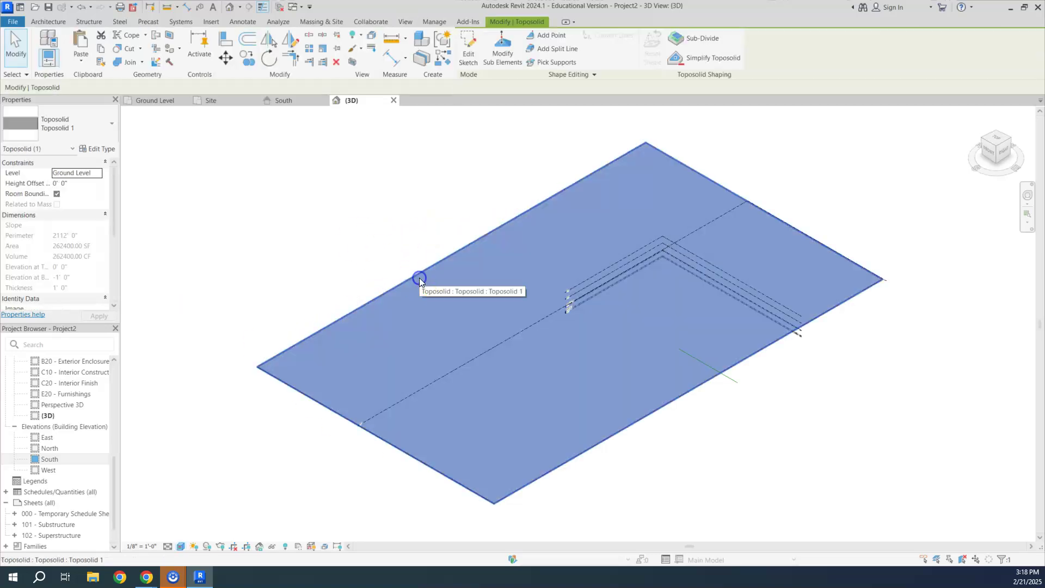
{"action": "left_click", "coordinate": [95, 151]}
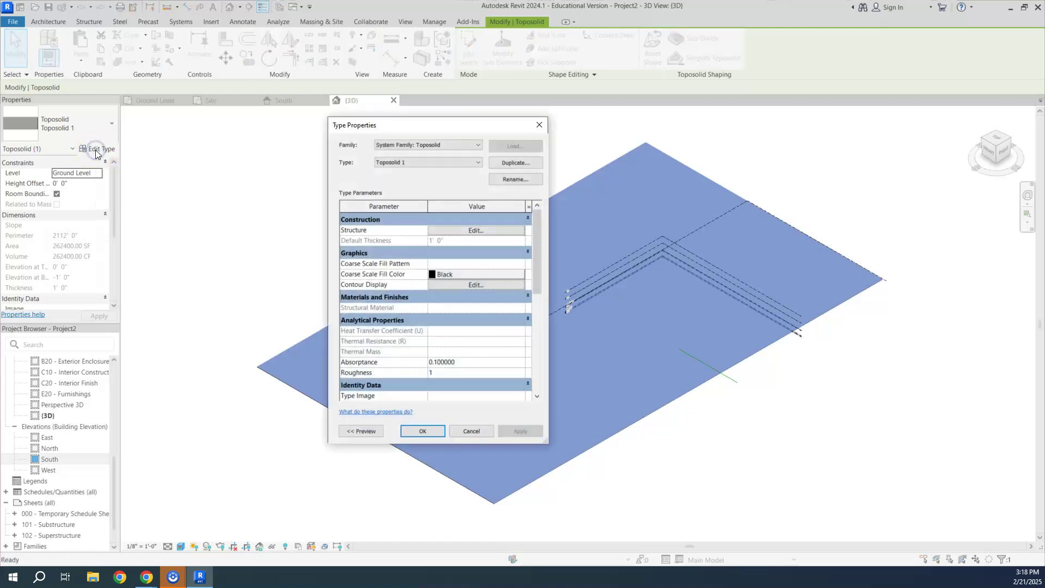
{"action": "left_click", "coordinate": [460, 232]}
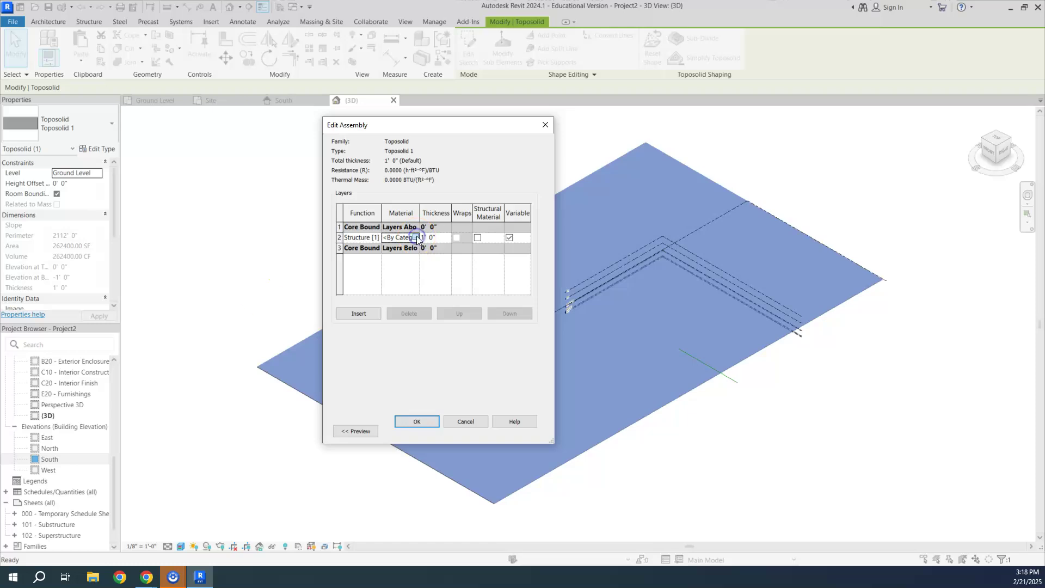
{"action": "left_click", "coordinate": [416, 238]}
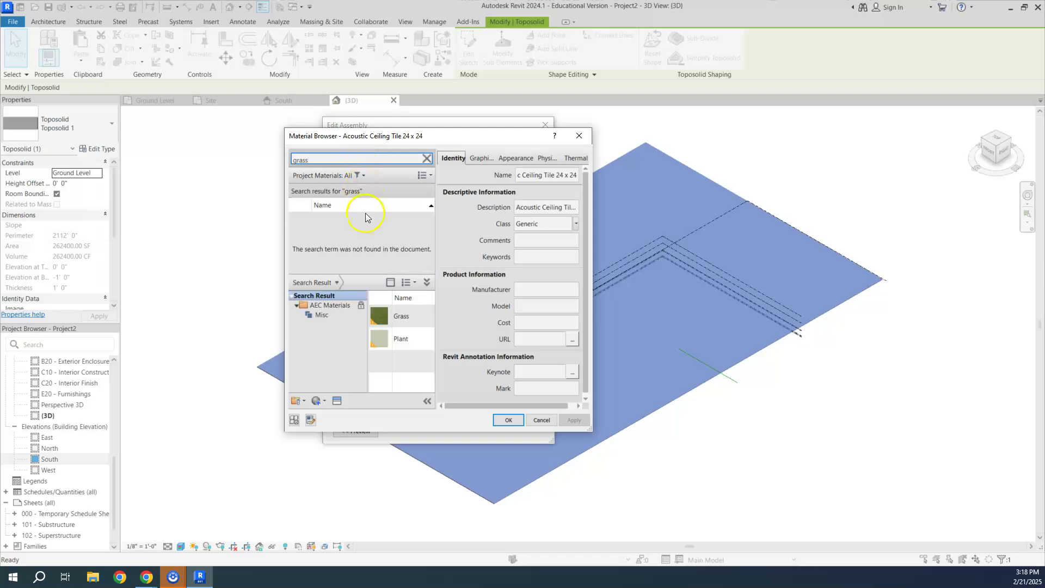
Add the library material Grass to the project and assign it to the toposolid's structure layer
{"action": "mouse_move", "coordinate": [410, 326]}
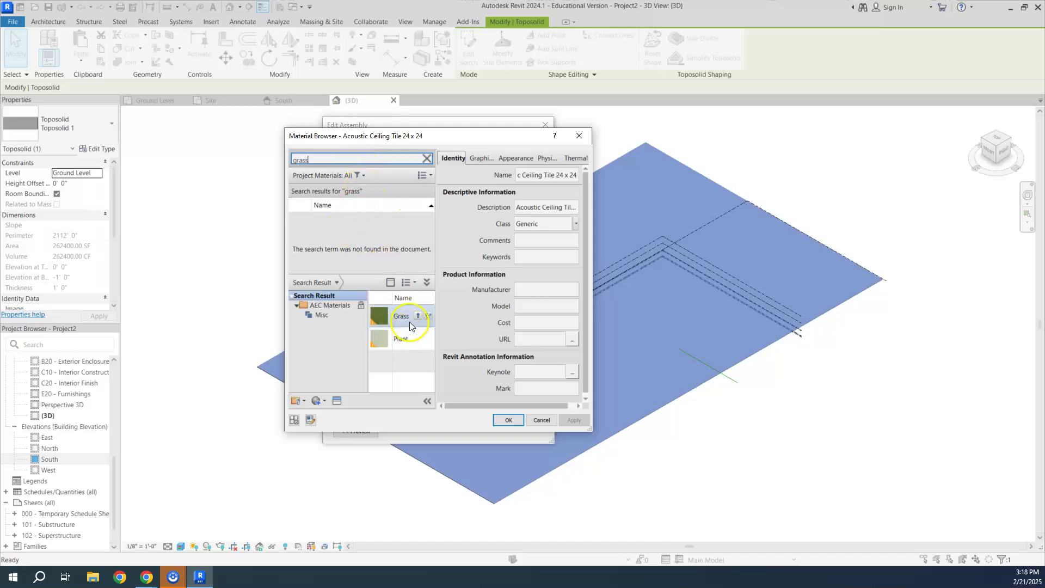
{"action": "mouse_move", "coordinate": [370, 321]}
{"action": "left_mouse_down"}
{"action": "mouse_move", "coordinate": [393, 319]}
{"action": "mouse_move", "coordinate": [358, 318]}
{"action": "left_mouse_up"}
{"action": "mouse_move", "coordinate": [365, 272]}
{"action": "left_mouse_down"}
{"action": "mouse_move", "coordinate": [366, 231]}
{"action": "mouse_move", "coordinate": [366, 254]}
{"action": "left_mouse_up"}
{"action": "left_click", "coordinate": [417, 288]}
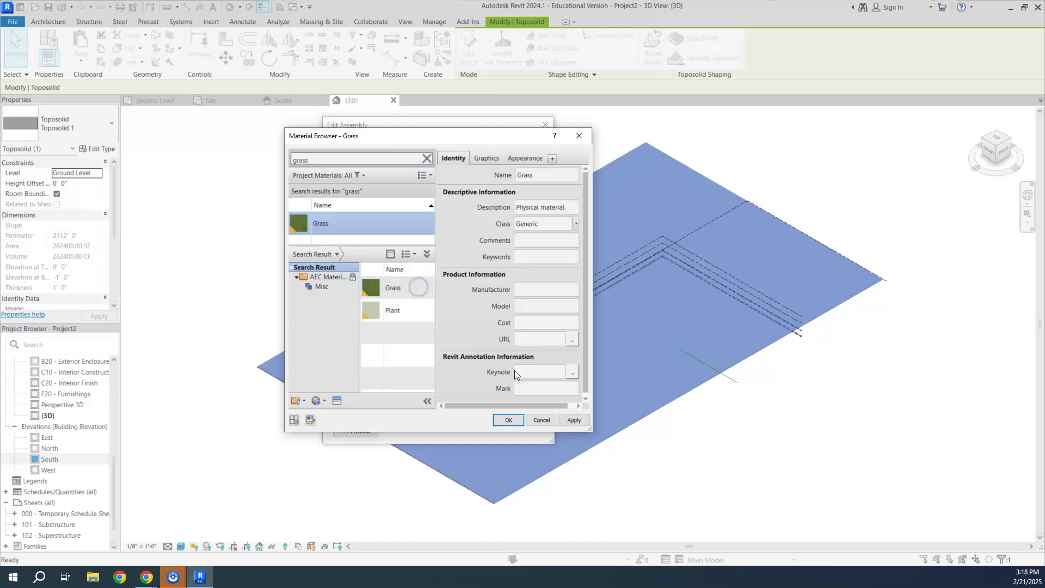
{"action": "left_click", "coordinate": [512, 422]}
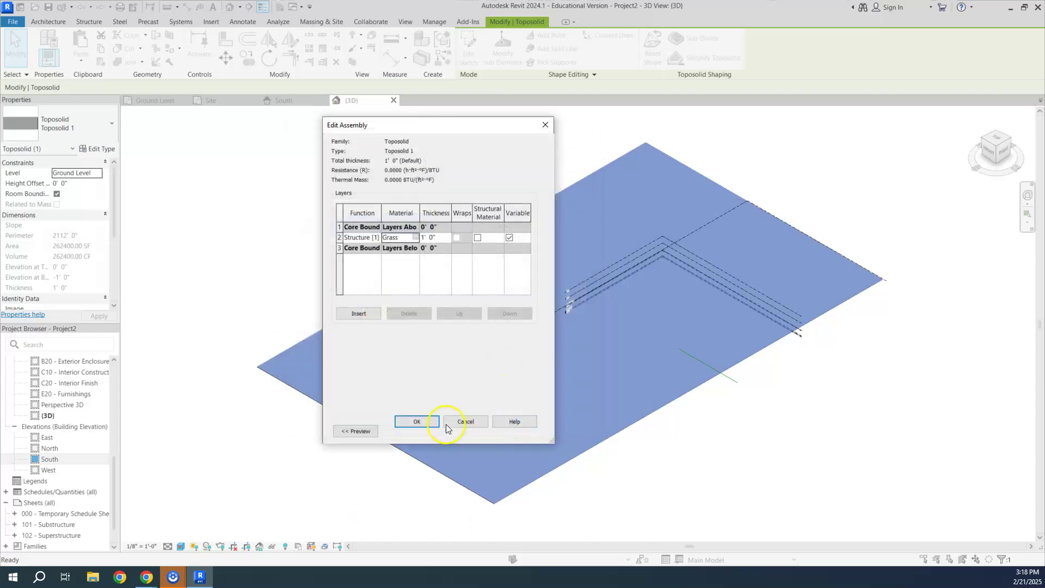
{"action": "left_click", "coordinate": [416, 421]}
{"action": "left_click", "coordinate": [424, 430]}
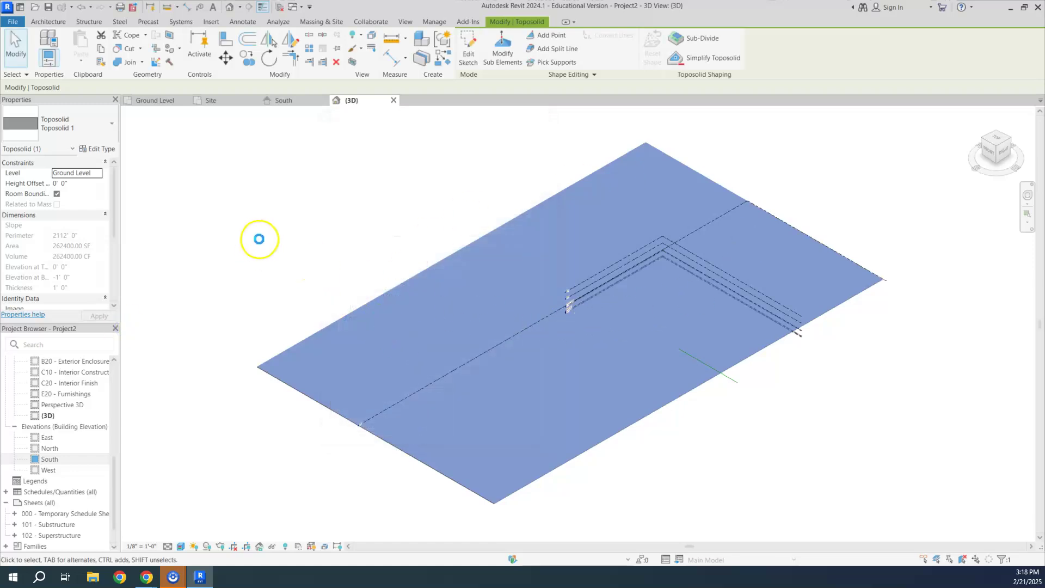
{"action": "left_click", "coordinate": [791, 210]}
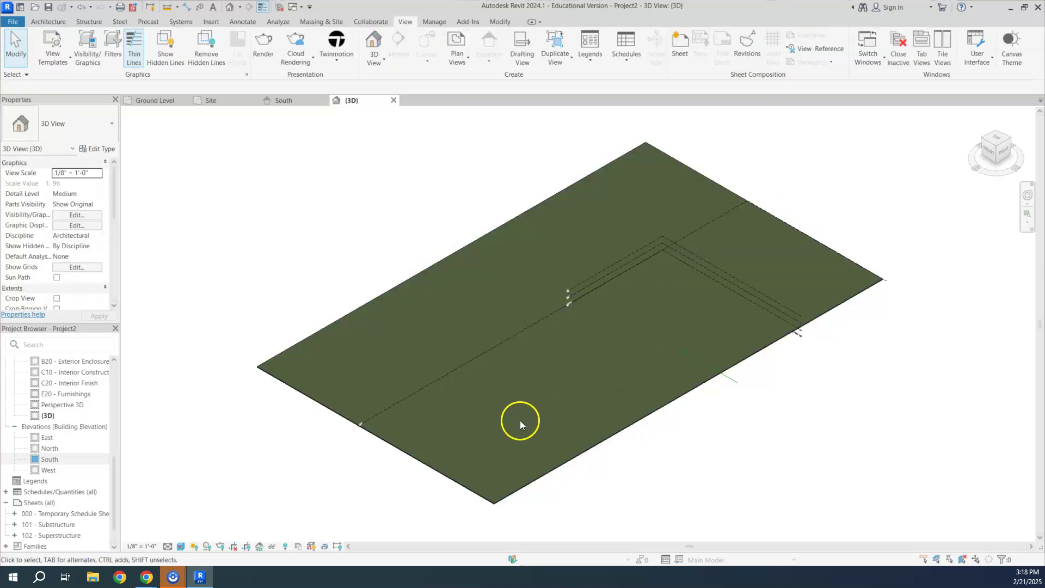
Return to the Site floor plan and select the toposolid around the property line
{"action": "left_click", "coordinate": [237, 102]}
{"action": "middle_click_drag", "start_coordinate": [624, 169], "coordinate": [630, 254]}
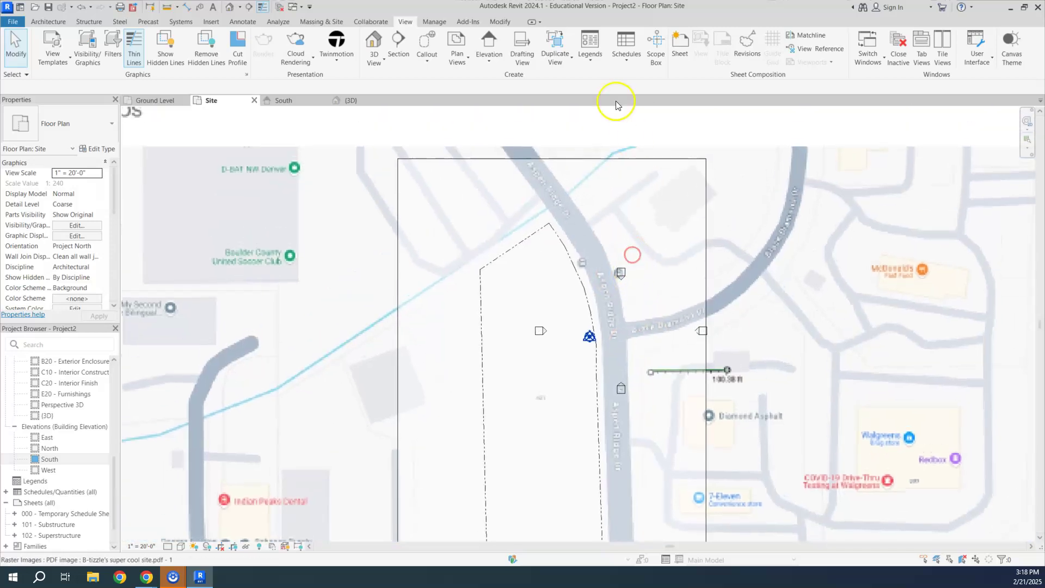
{"action": "left_click", "coordinate": [48, 21]}
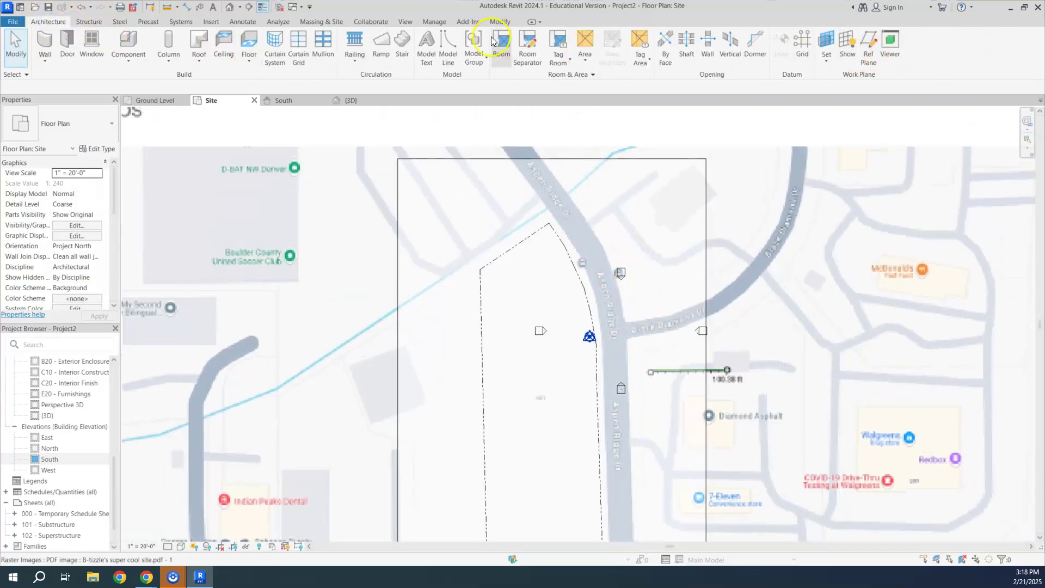
{"action": "left_click", "coordinate": [329, 22]}
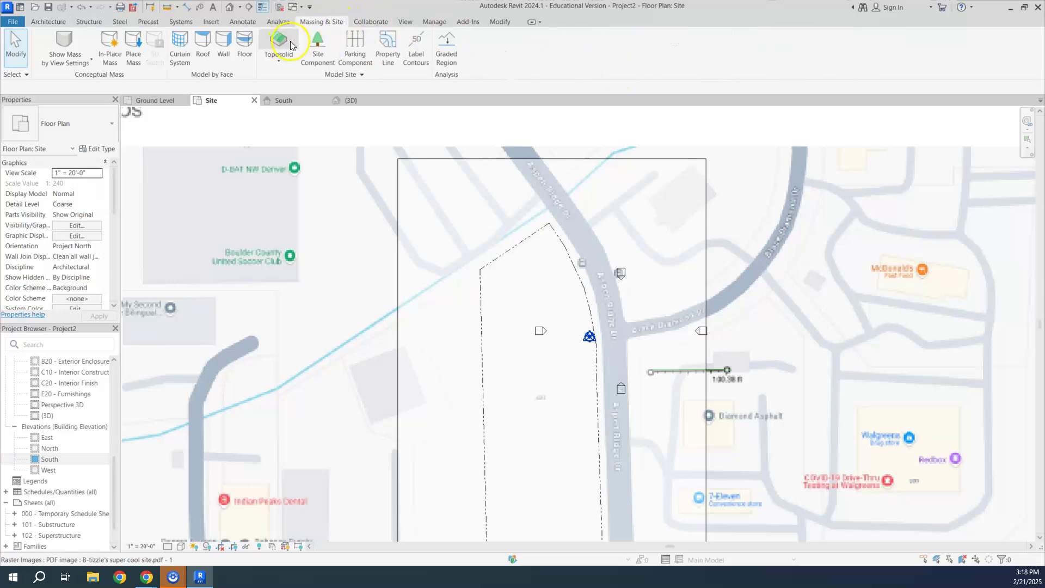
{"action": "left_click", "coordinate": [513, 163]}
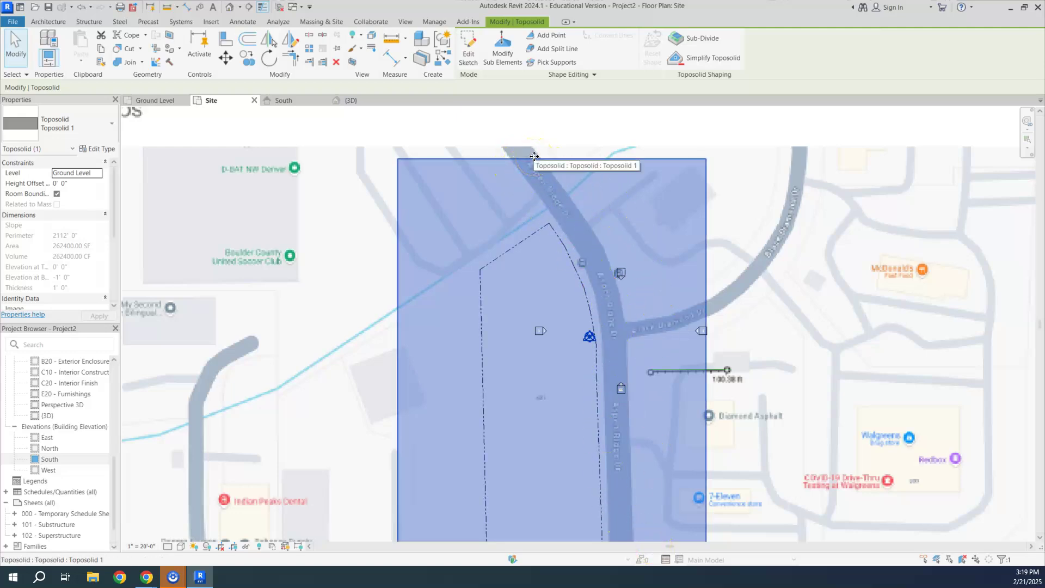
{"action": "middle_click_drag", "start_coordinate": [614, 276], "coordinate": [622, 152]}
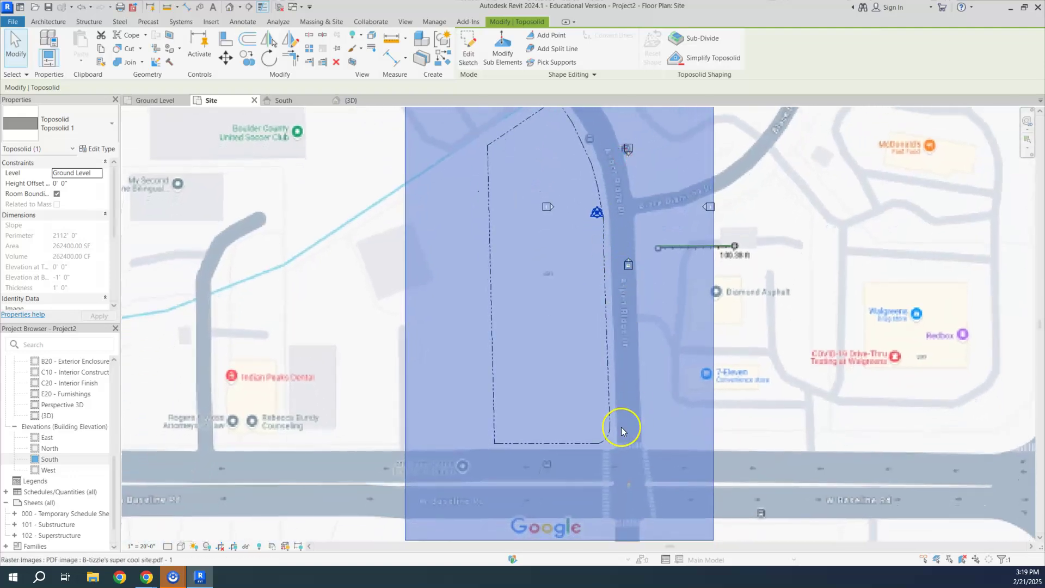